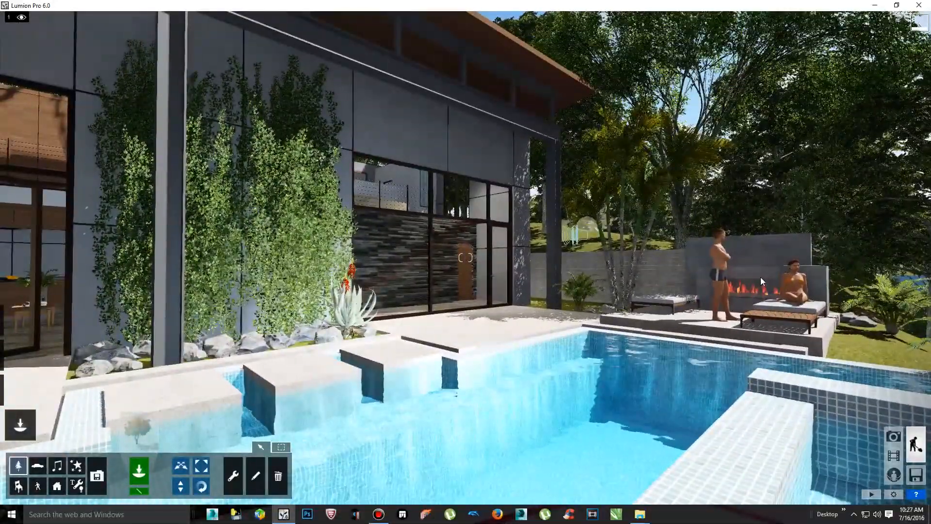
# In Photo mode, aim the camera at the house across the pool and store it as the first shot of Photo Set 2
pyautogui.click(894, 438)
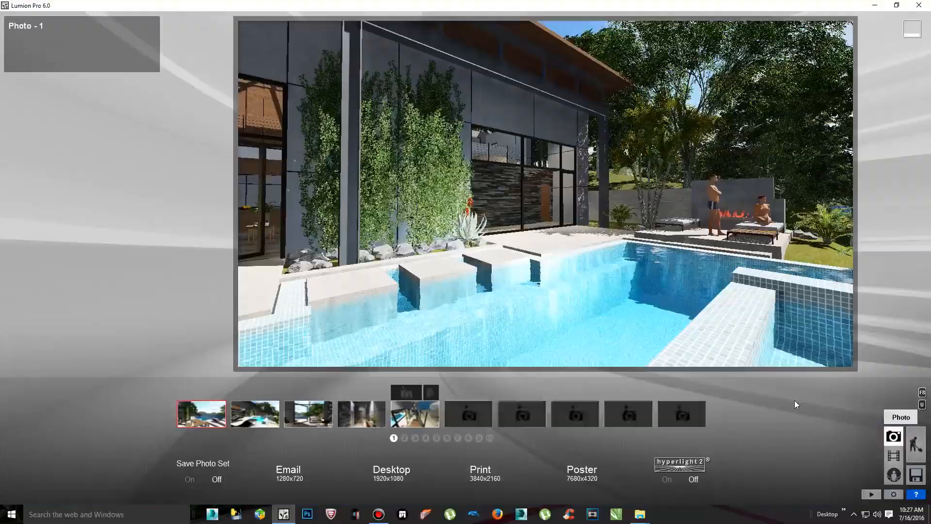
pyautogui.moveTo(545, 194); pyautogui.dragTo(471, 271, button='right')
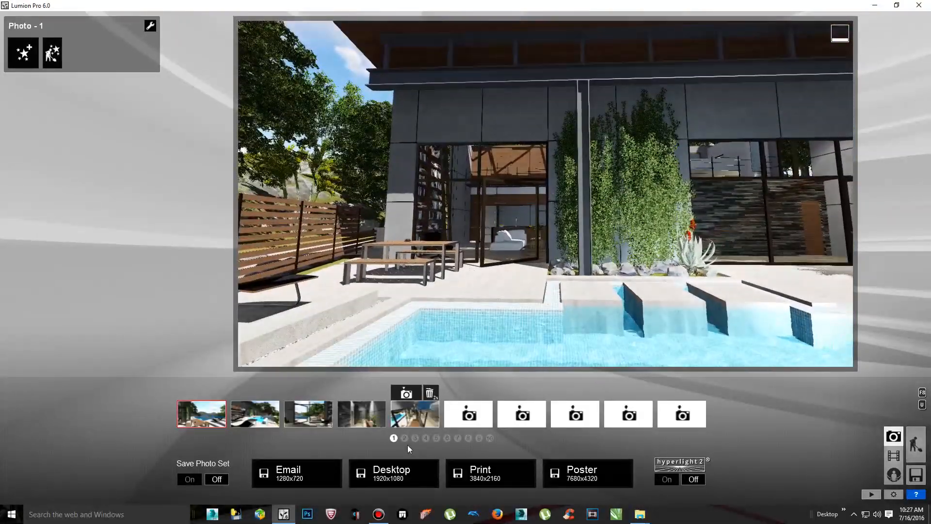
pyautogui.moveTo(546, 194); pyautogui.dragTo(543, 216, button='right')
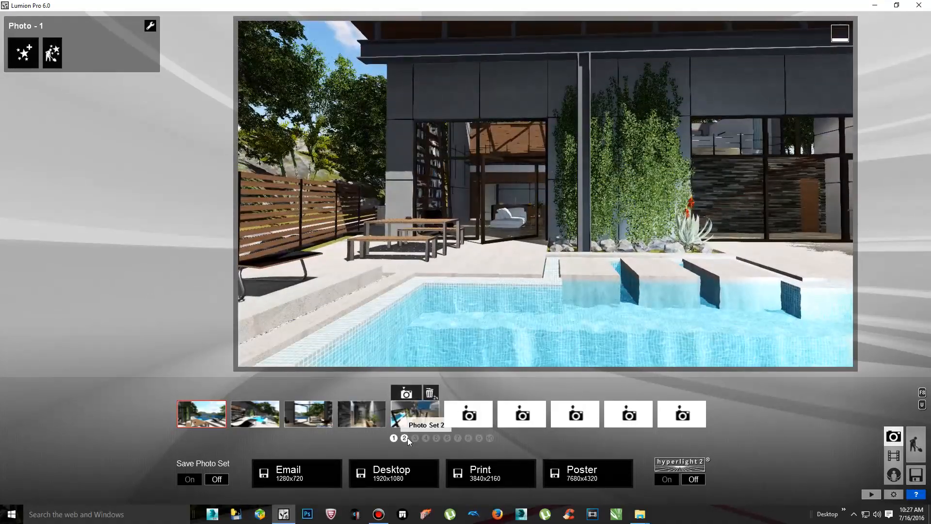
pyautogui.click(405, 440)
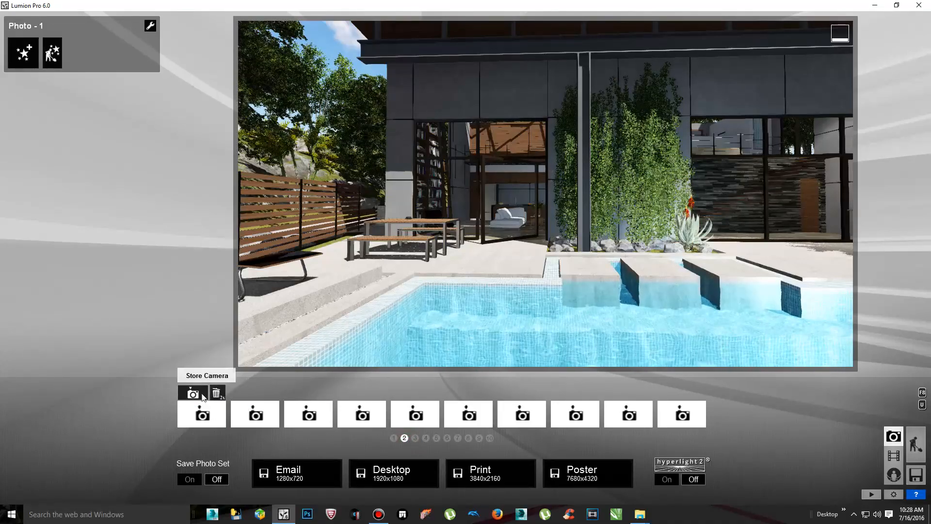
pyautogui.moveTo(467, 300); pyautogui.dragTo(505, 295, button='right')
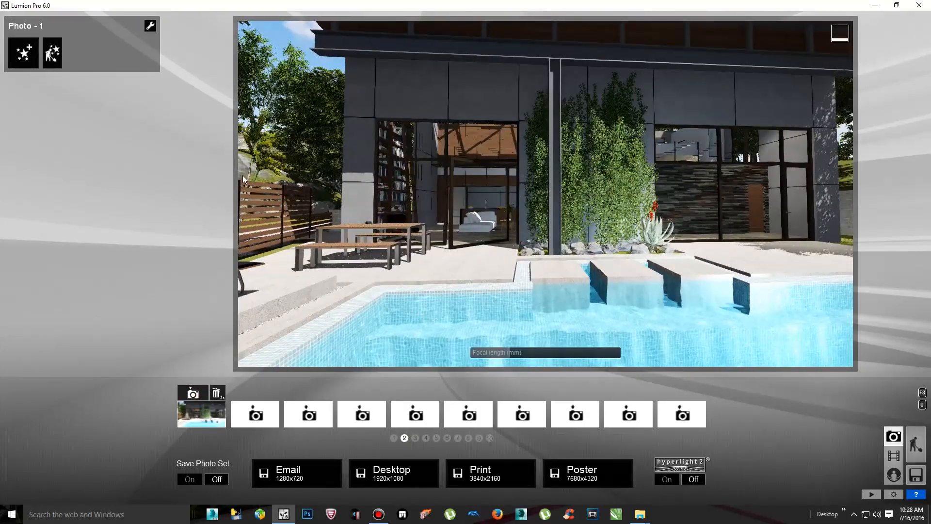
# Add the Handheld Camera effect and adjust its Tilt to rotate the view a quarter turn into portrait orientation
pyautogui.click(28, 52)
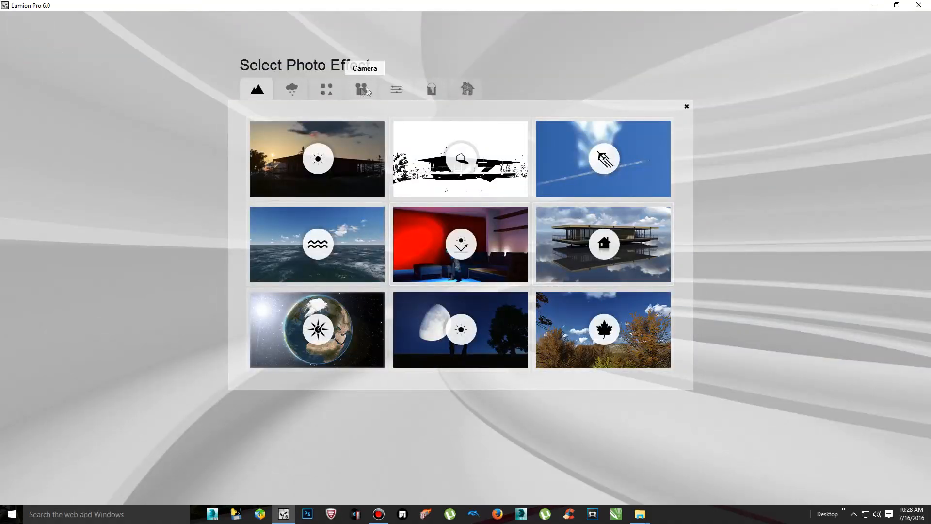
pyautogui.click(359, 91)
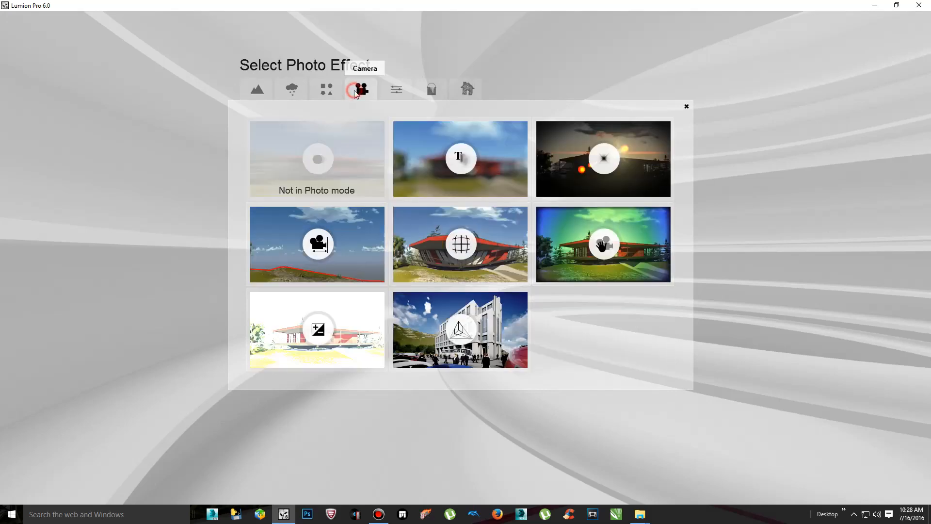
pyautogui.click(627, 223)
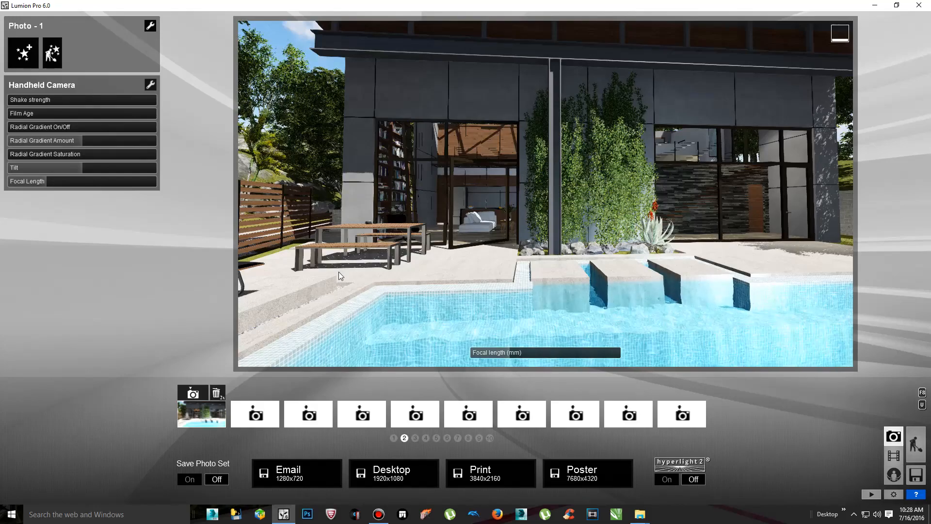
pyautogui.click(48, 169)
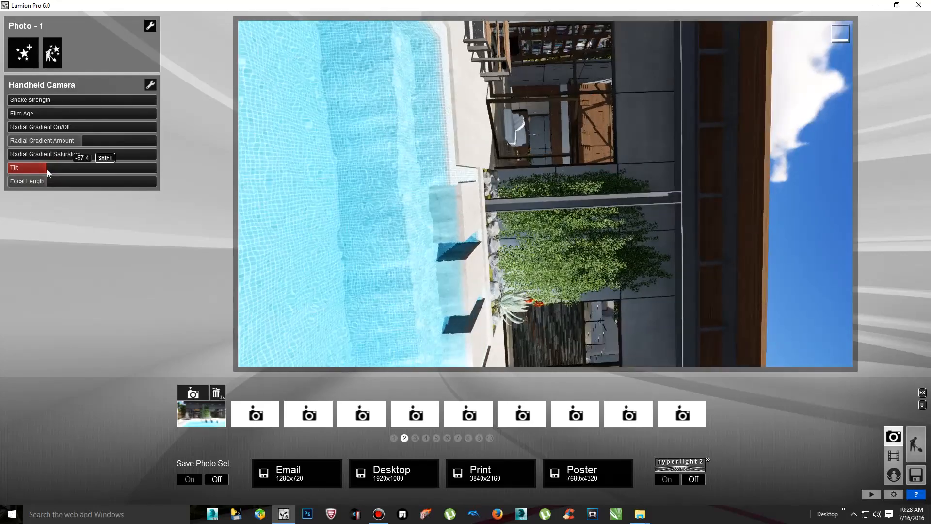
pyautogui.moveTo(46, 169); pyautogui.dragTo(45, 170)
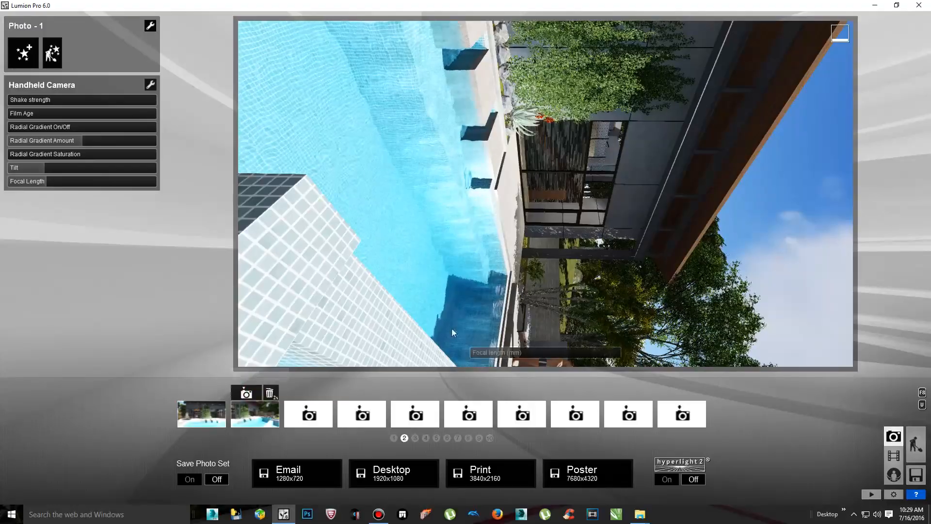
# Pan the camera rightward around the pool in overlapping increments, storing views in the third to sixth slots of Photo Set 2
pyautogui.moveTo(548, 240); pyautogui.dragTo(704, 269, button='right')
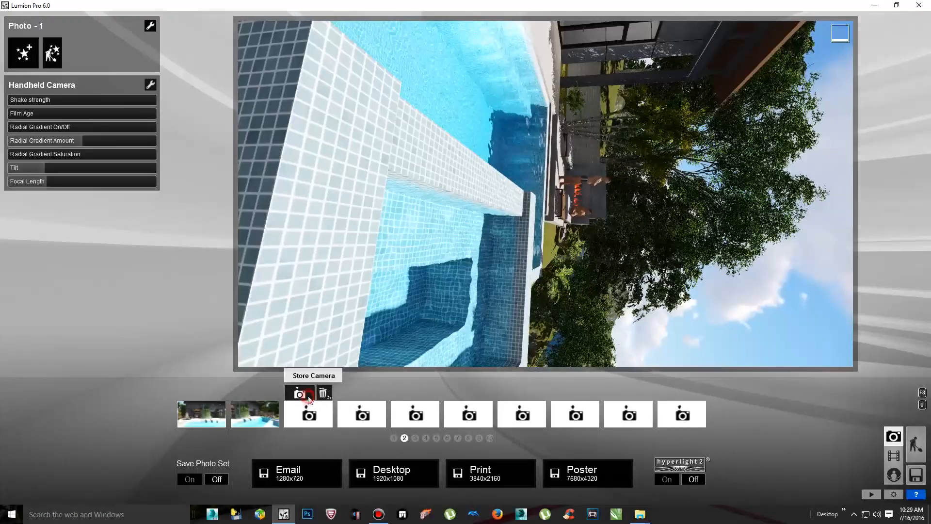
pyautogui.click(299, 393)
pyautogui.moveTo(504, 311); pyautogui.dragTo(583, 259, button='right')
pyautogui.moveTo(466, 301); pyautogui.dragTo(533, 286, button='right')
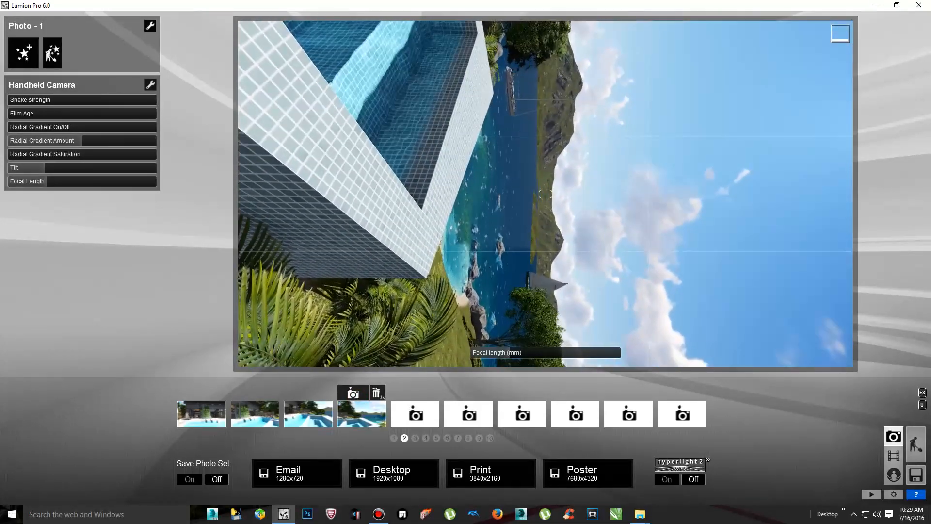
pyautogui.click(407, 397)
pyautogui.moveTo(466, 301); pyautogui.dragTo(513, 288, button='right')
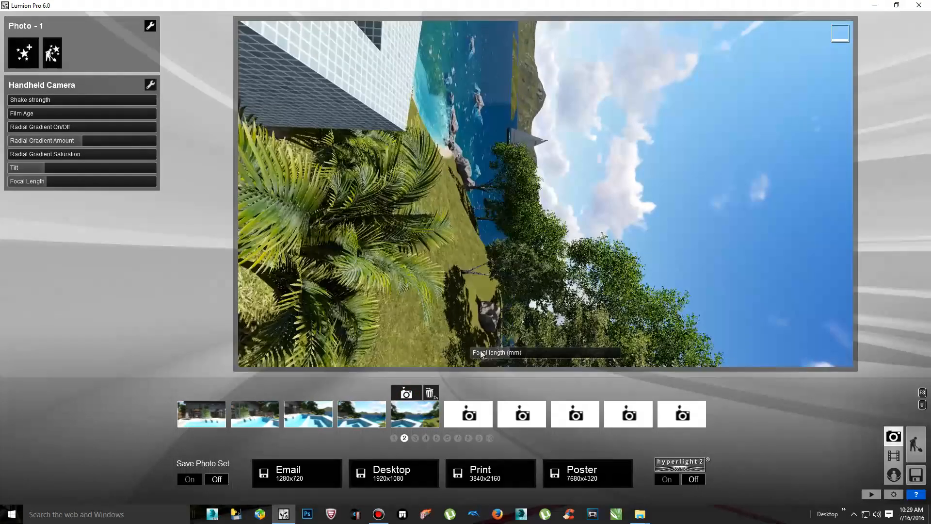
pyautogui.click(463, 395)
# Continue panning rightward across the garden and fence toward the house, storing overlapping views in the seventh to tenth slots
pyautogui.moveTo(477, 311); pyautogui.dragTo(534, 301, button='right')
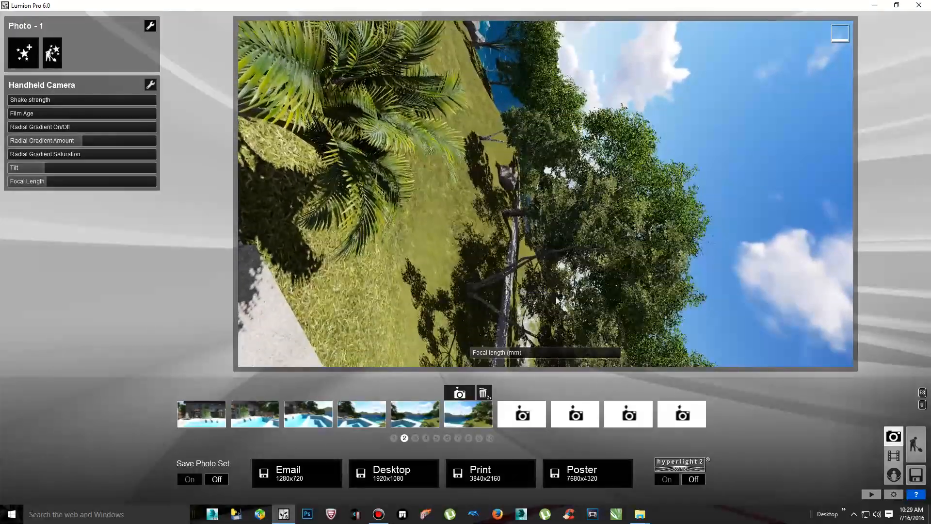
pyautogui.click(513, 394)
pyautogui.moveTo(663, 201); pyautogui.dragTo(668, 196, button='right')
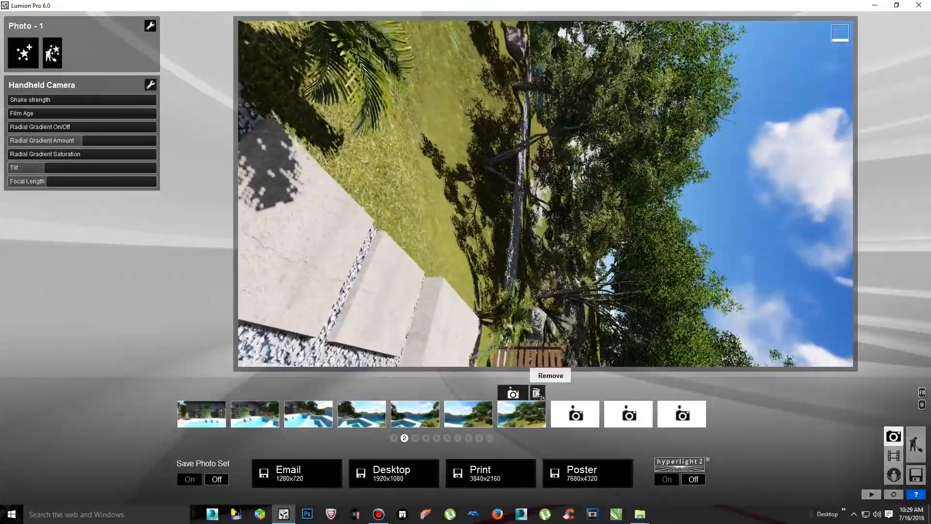
pyautogui.click(566, 394)
pyautogui.moveTo(719, 218); pyautogui.dragTo(719, 218, button='right')
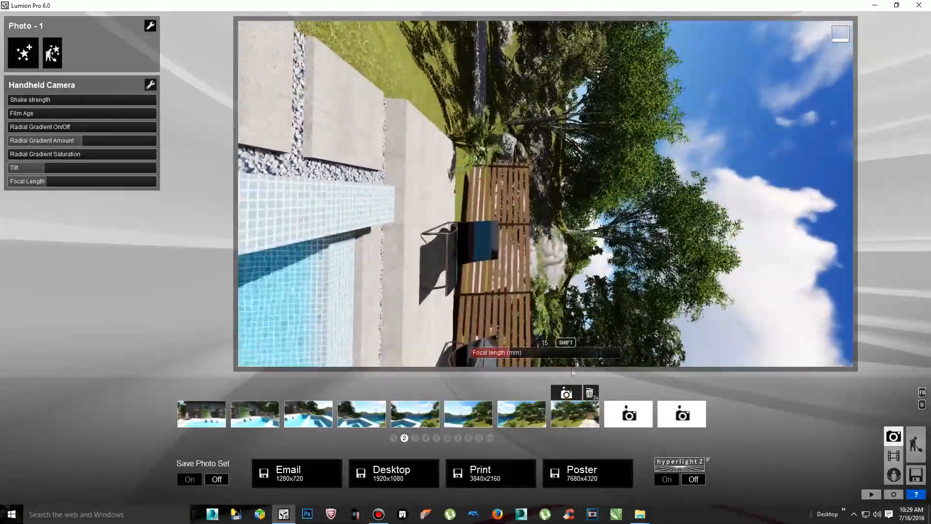
pyautogui.click(620, 393)
pyautogui.moveTo(636, 311); pyautogui.dragTo(637, 310, button='right')
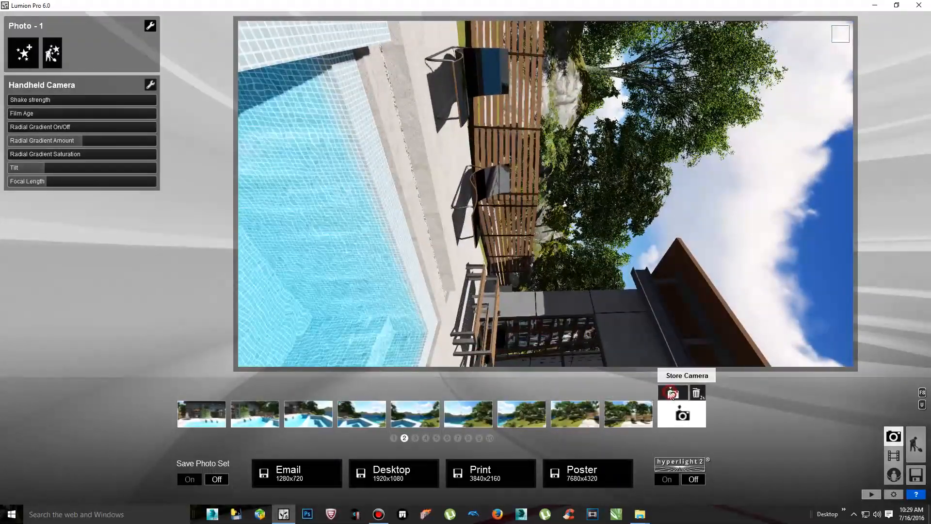
# In Photo Set 3, store two more overlapping views of the house to close the full turn around the pool
pyautogui.click(416, 438)
pyautogui.moveTo(634, 260); pyautogui.dragTo(634, 261, button='right')
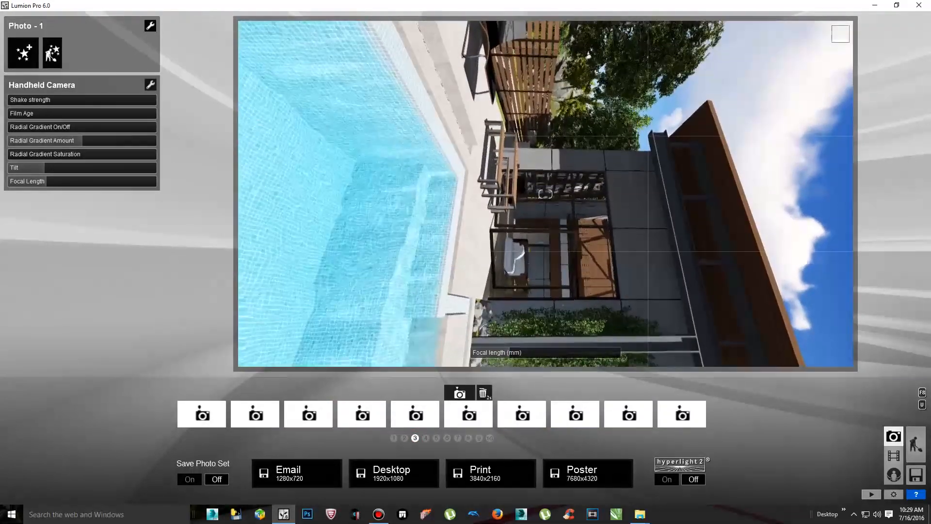
pyautogui.moveTo(487, 380); pyautogui.dragTo(486, 380, button='right')
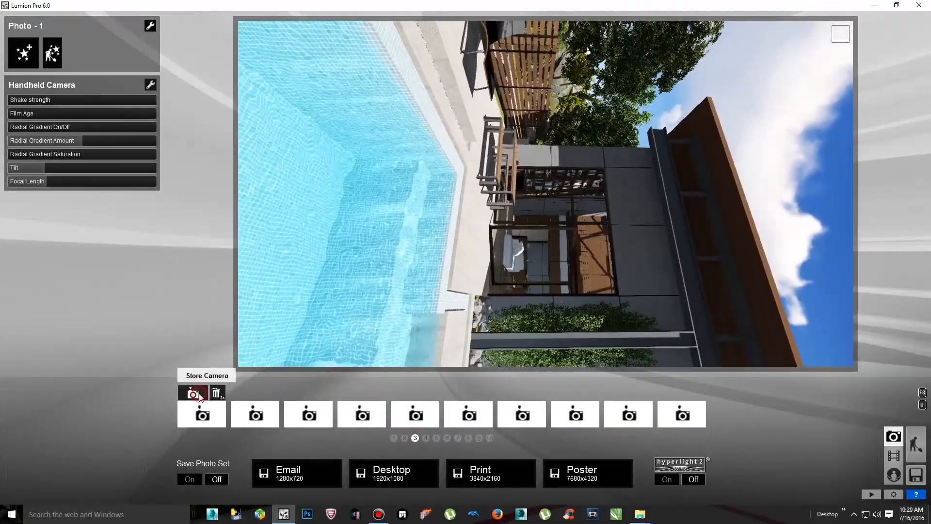
pyautogui.click(193, 393)
pyautogui.moveTo(546, 195); pyautogui.dragTo(546, 194, button='right')
pyautogui.moveTo(258, 429)
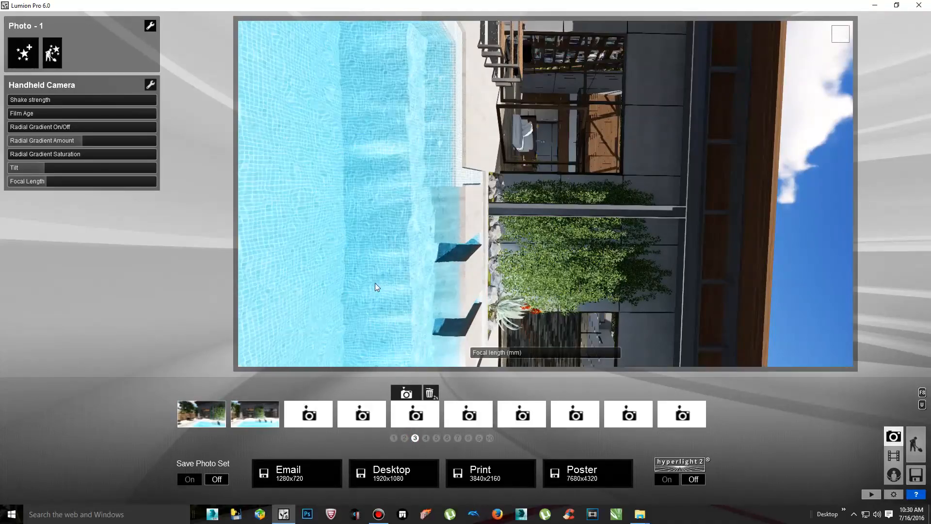
# Restore the first shot of Photo Set 2, add the Handheld Camera effect and tilt it a quarter turn into portrait orientation
pyautogui.scroll(1, 375, 285)
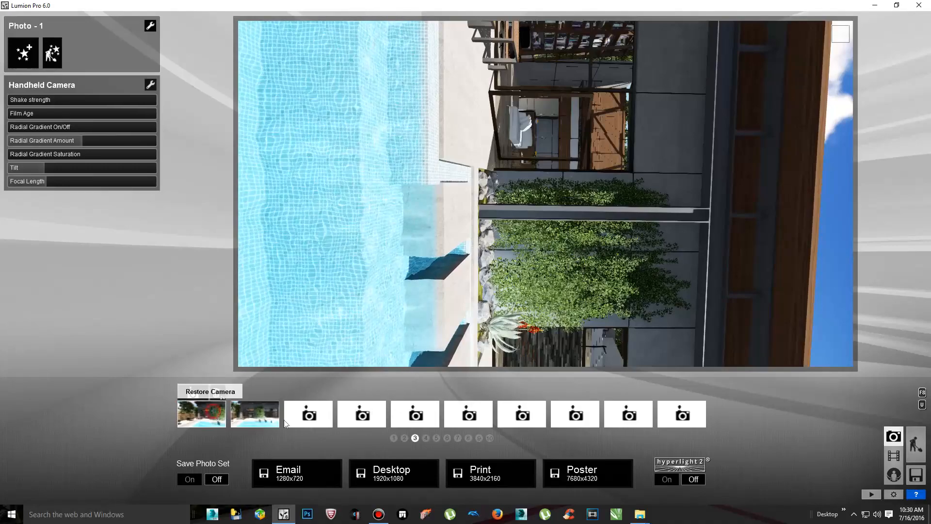
pyautogui.click(234, 411)
pyautogui.click(404, 438)
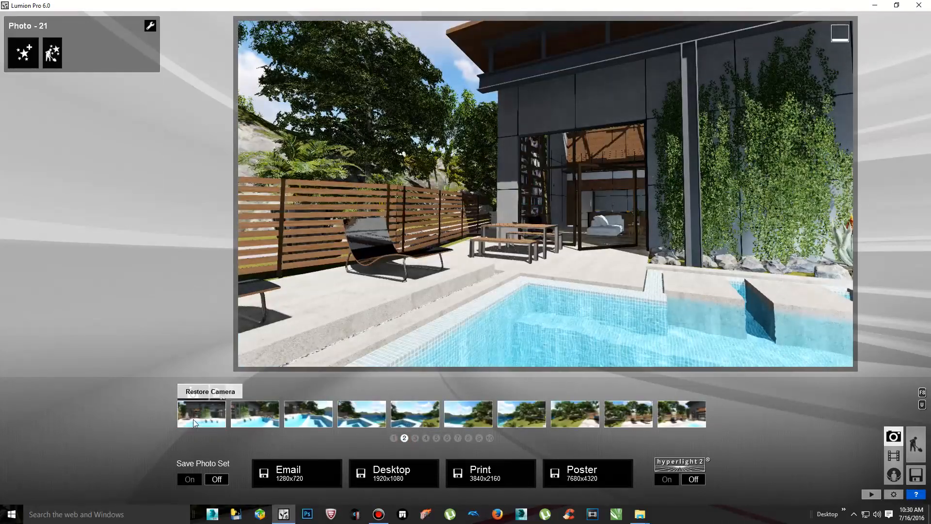
pyautogui.click(204, 415)
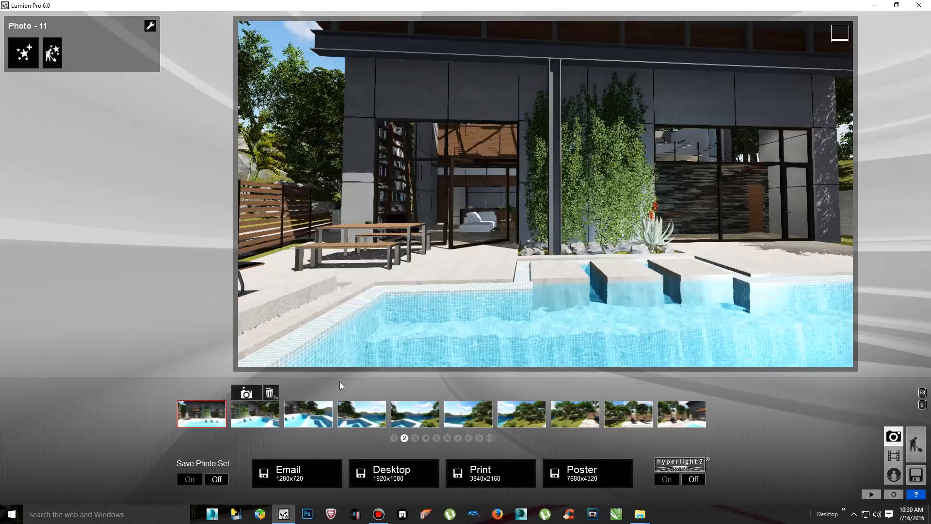
pyautogui.click(28, 47)
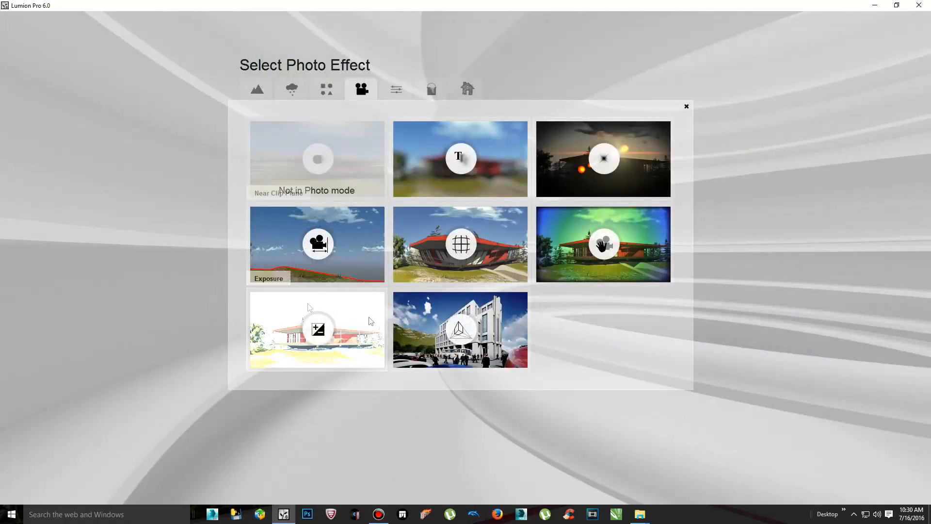
pyautogui.click(563, 259)
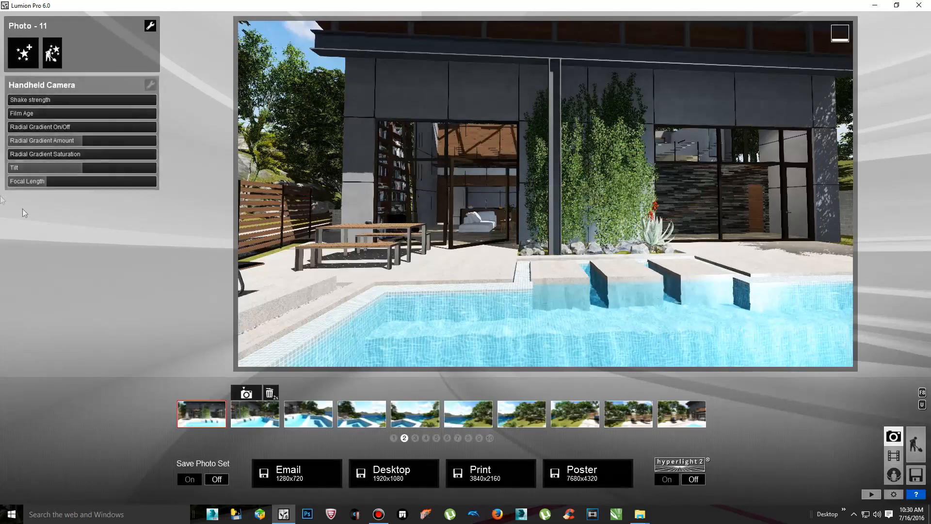
pyautogui.moveTo(54, 167); pyautogui.dragTo(46, 170)
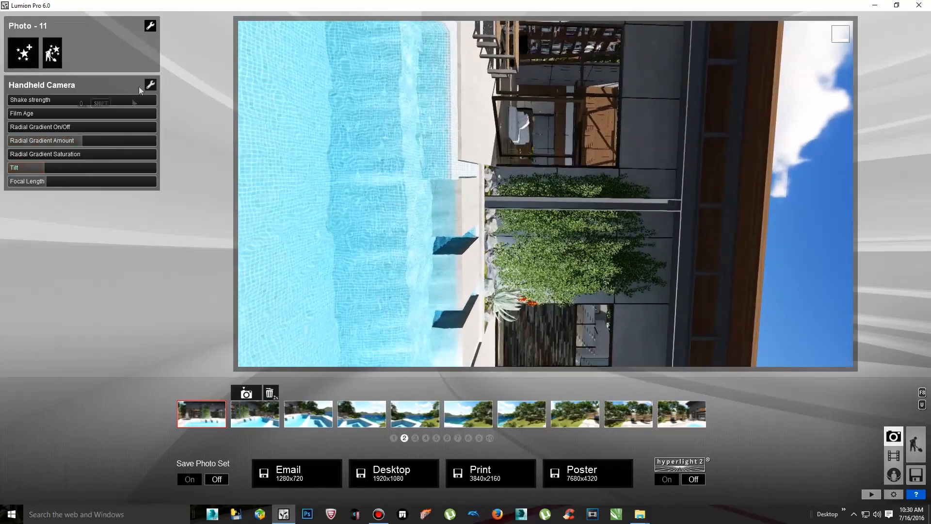
# Copy the effects of Photo 11 and paste them onto Photo 12
pyautogui.click(151, 27)
pyautogui.click(92, 43)
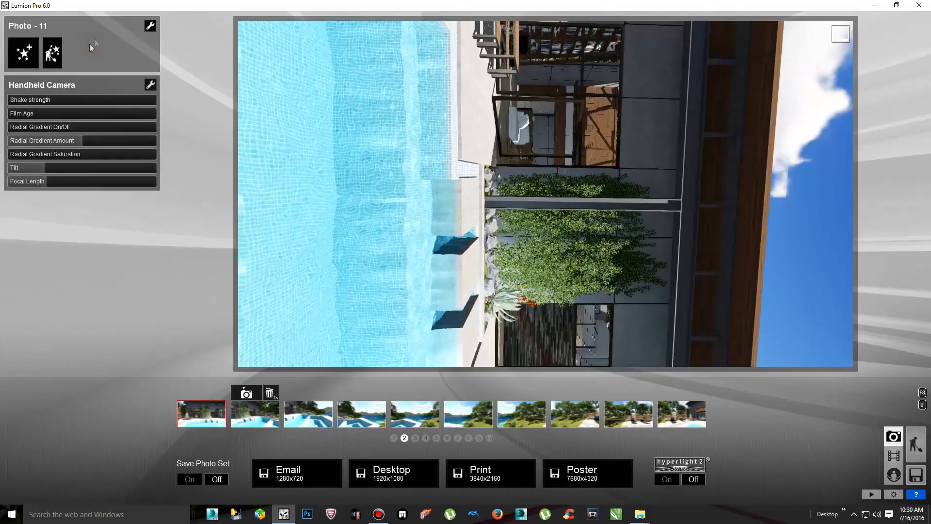
pyautogui.click(254, 414)
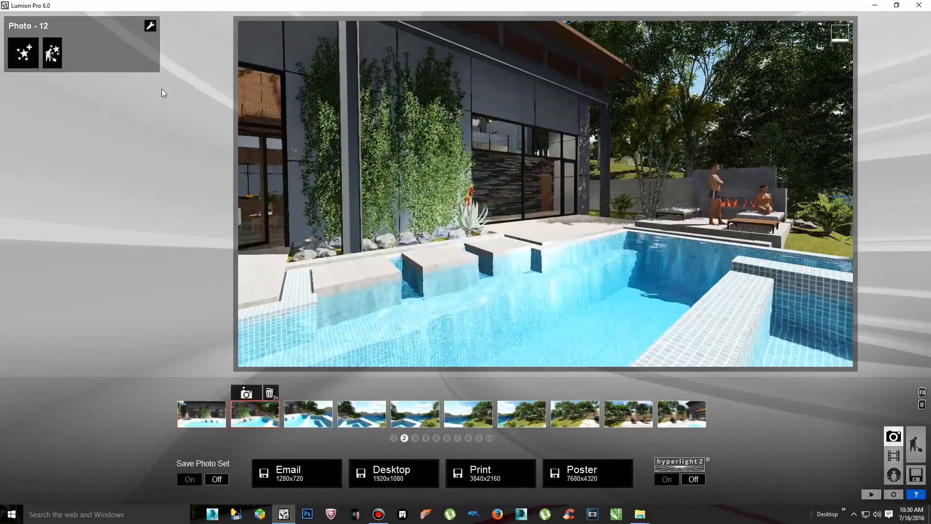
pyautogui.click(150, 26)
pyautogui.click(167, 38)
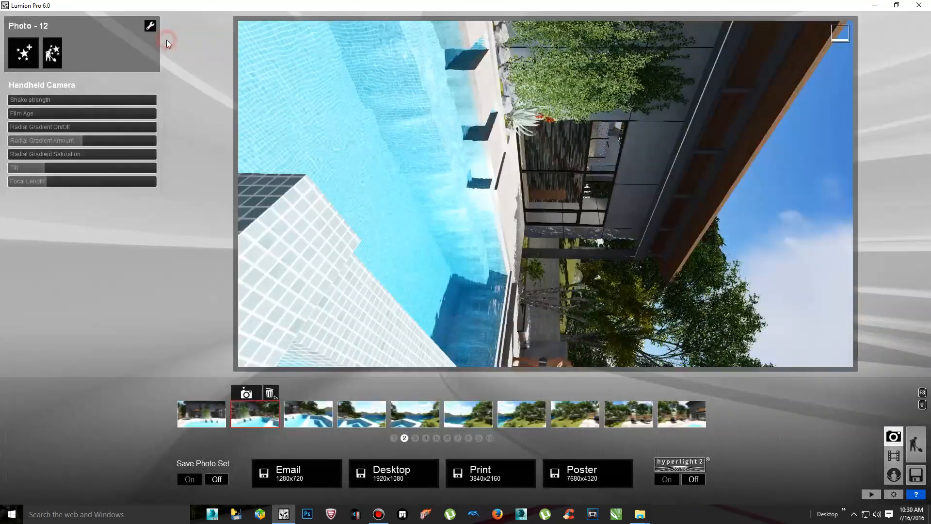
# Paste the copied Handheld Camera effect onto Photos 13 and 14
pyautogui.click(308, 413)
pyautogui.click(149, 26)
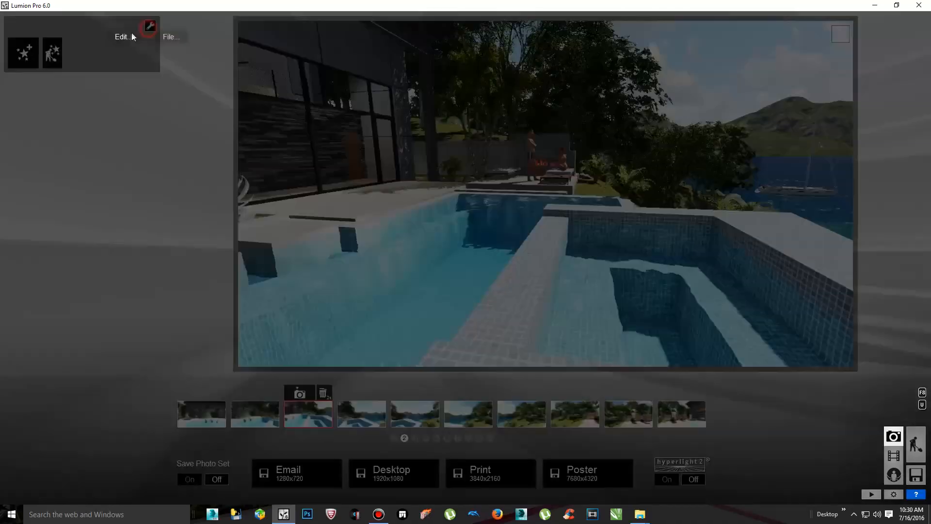
pyautogui.click(170, 46)
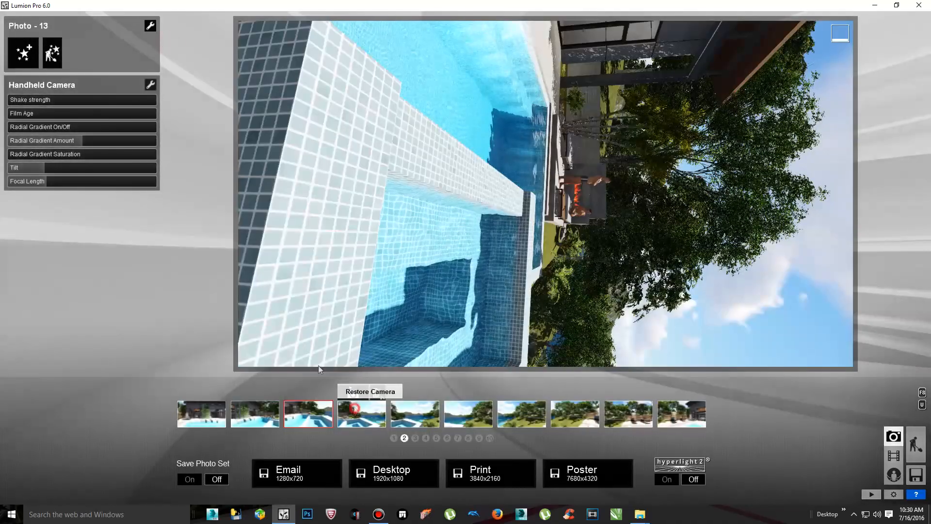
pyautogui.click(362, 413)
pyautogui.click(150, 26)
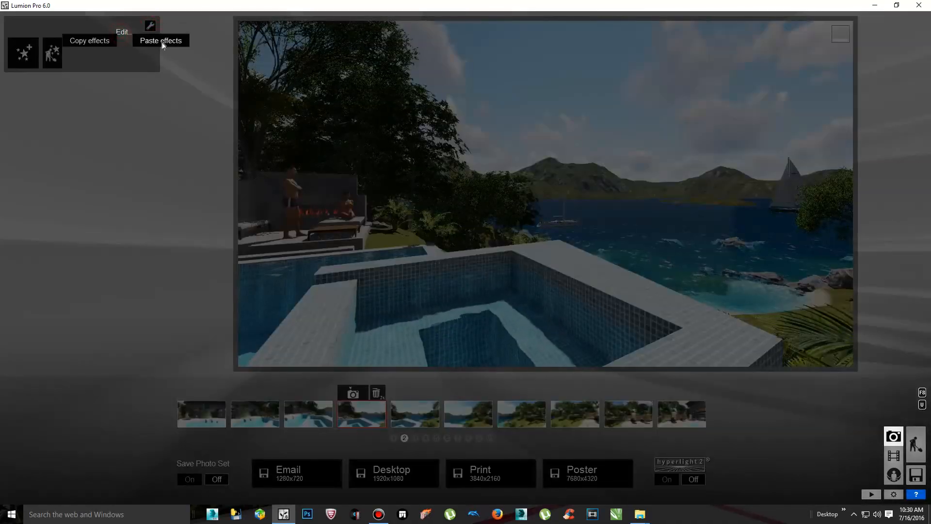
pyautogui.click(162, 41)
# Paste the copied Handheld Camera effect onto Photos 15 and 16 of Photo Set 2
pyautogui.click(407, 416)
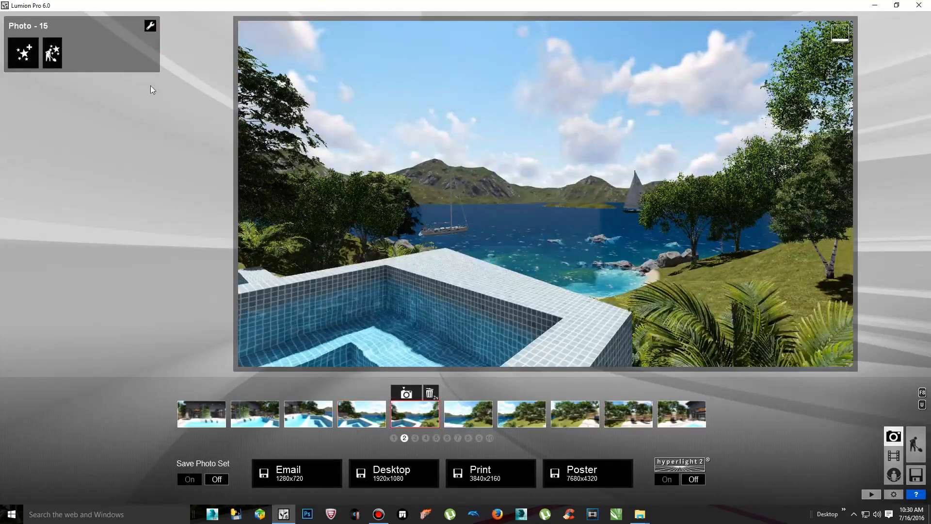
pyautogui.click(151, 26)
pyautogui.click(170, 48)
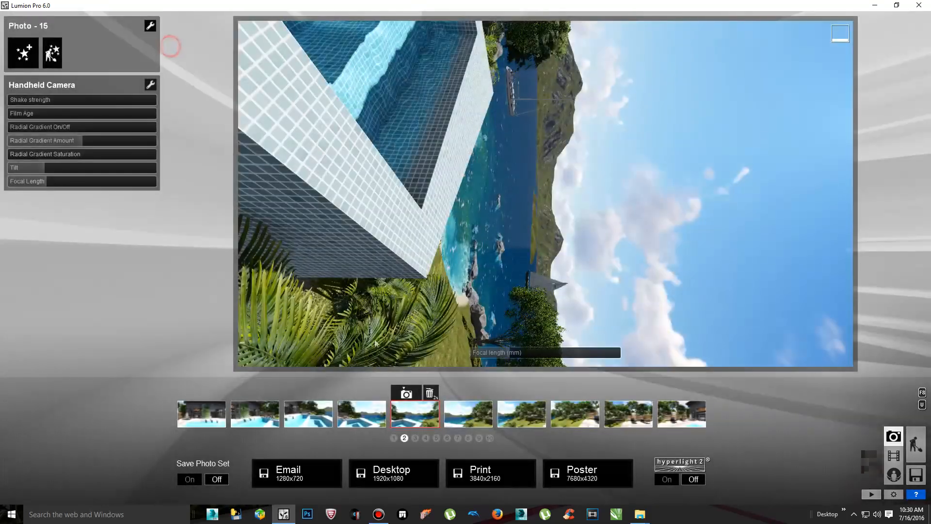
pyautogui.click(468, 415)
pyautogui.click(150, 26)
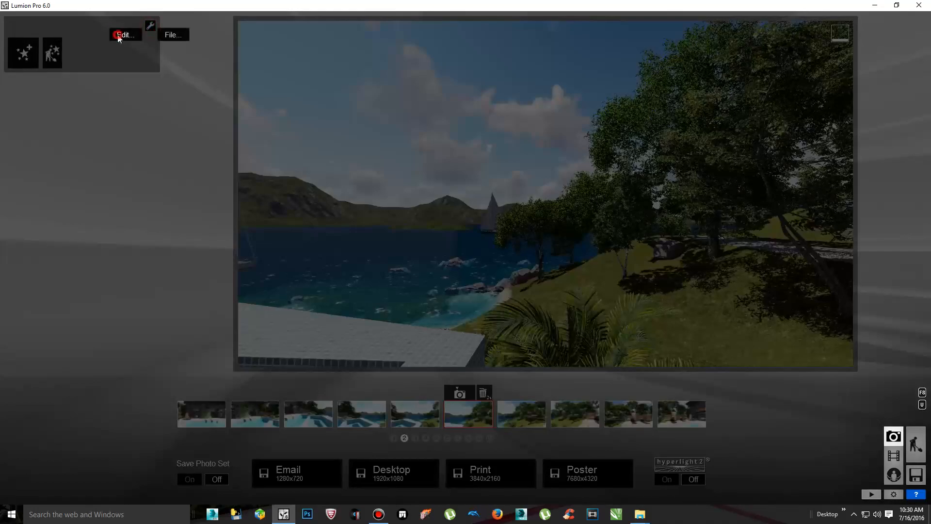
pyautogui.click(171, 47)
# Paste the copied Handheld Camera effect onto Photos 17 and 18
pyautogui.click(521, 415)
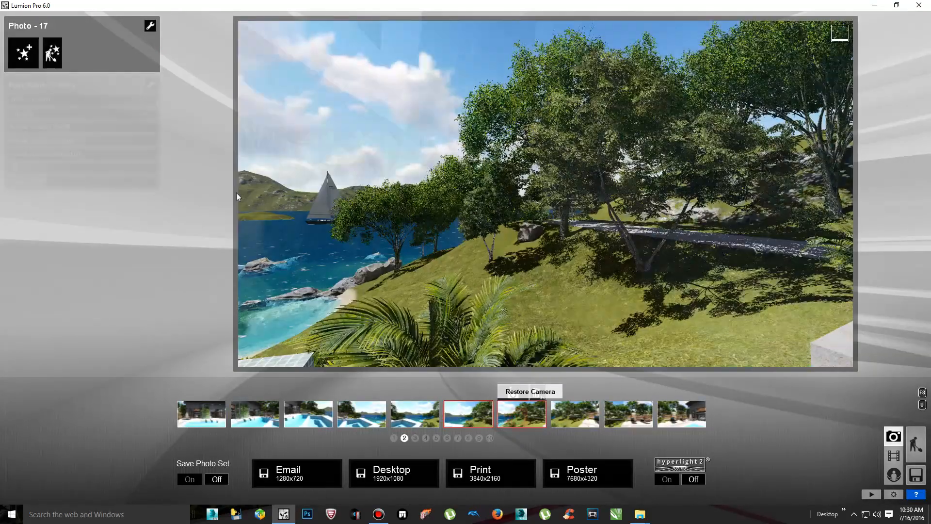
pyautogui.click(150, 26)
pyautogui.click(152, 42)
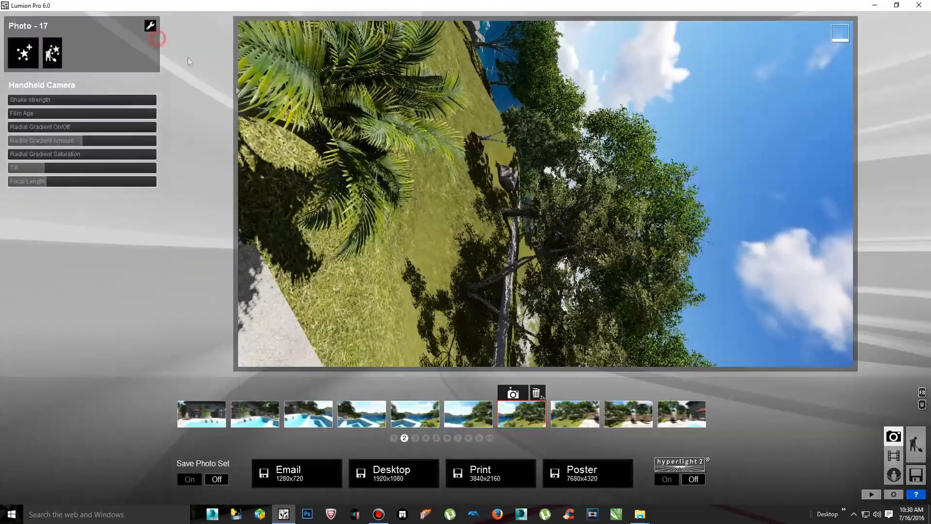
pyautogui.click(567, 421)
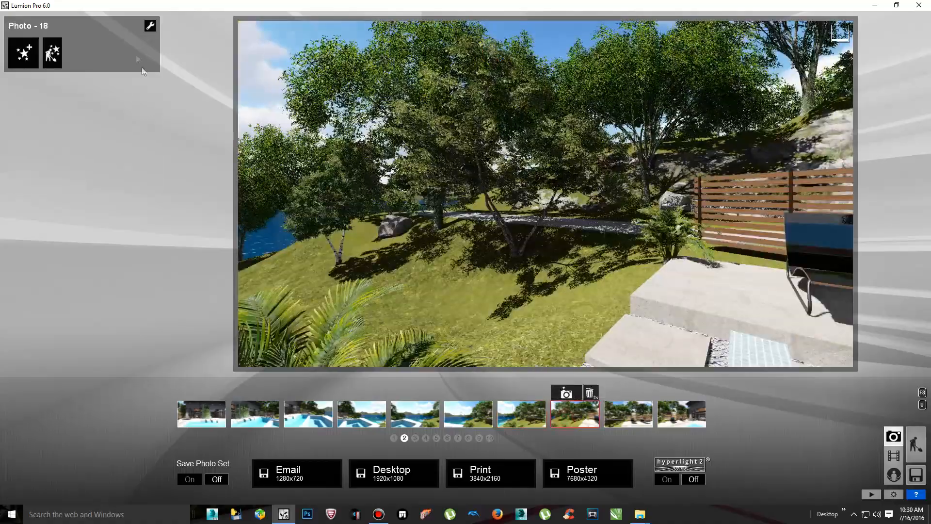
pyautogui.click(149, 26)
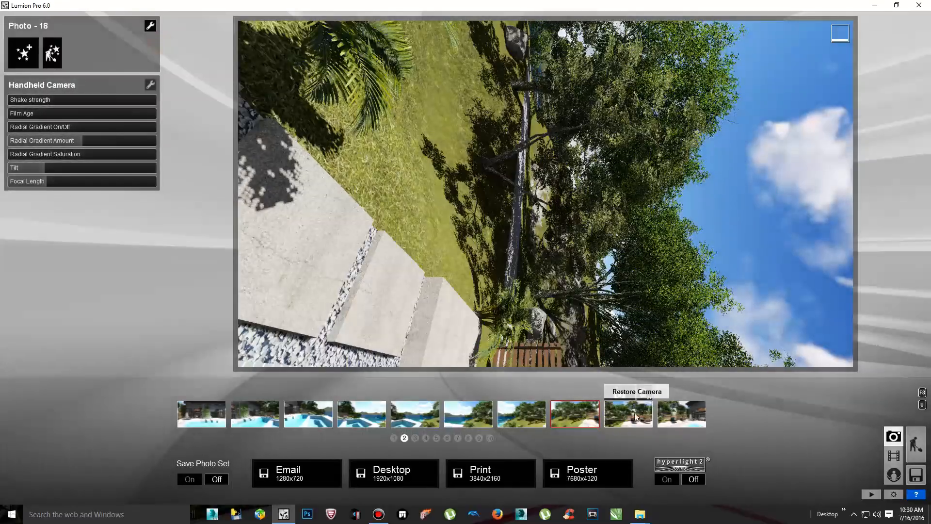
# Apply the copied Handheld Camera effect to Photos 19 and 20, the last two shots of Photo Set 2
pyautogui.click(629, 413)
pyautogui.click(150, 26)
pyautogui.click(122, 28)
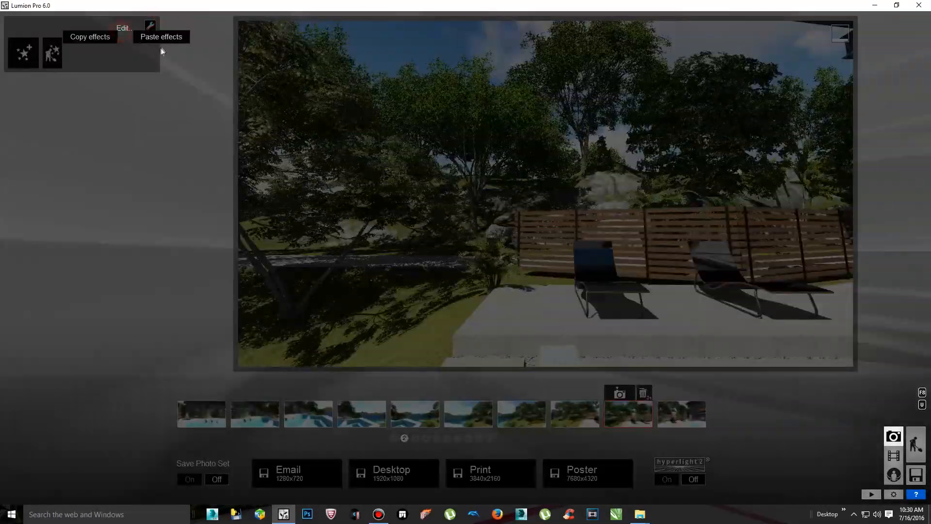
pyautogui.click(89, 35)
pyautogui.click(681, 414)
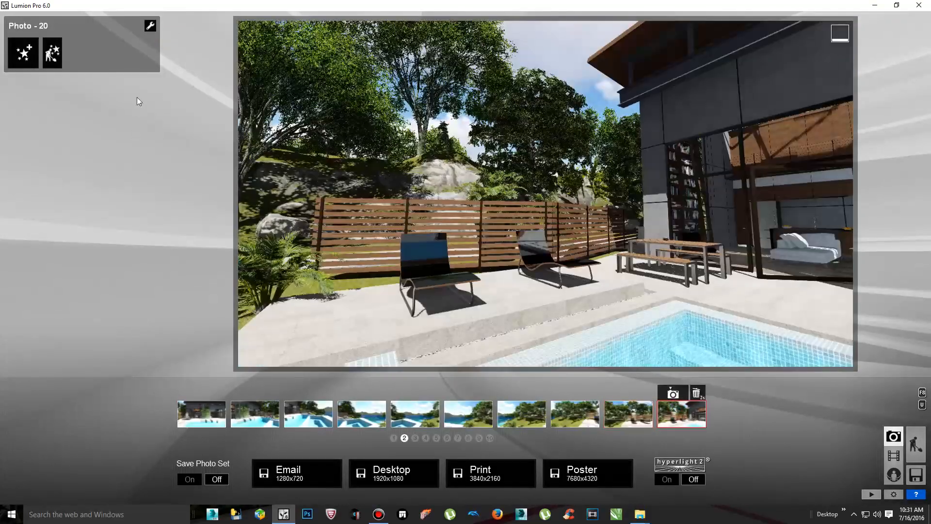
pyautogui.click(150, 26)
pyautogui.click(125, 34)
pyautogui.click(163, 44)
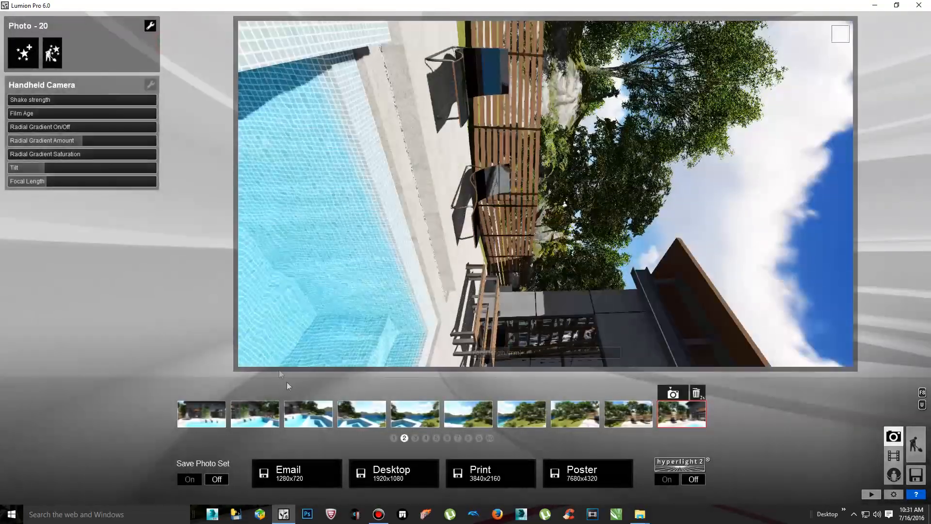
# In Photo Set 3, restore Photos 21 and 22 and paste the copied Handheld Camera effect onto both
pyautogui.click(415, 438)
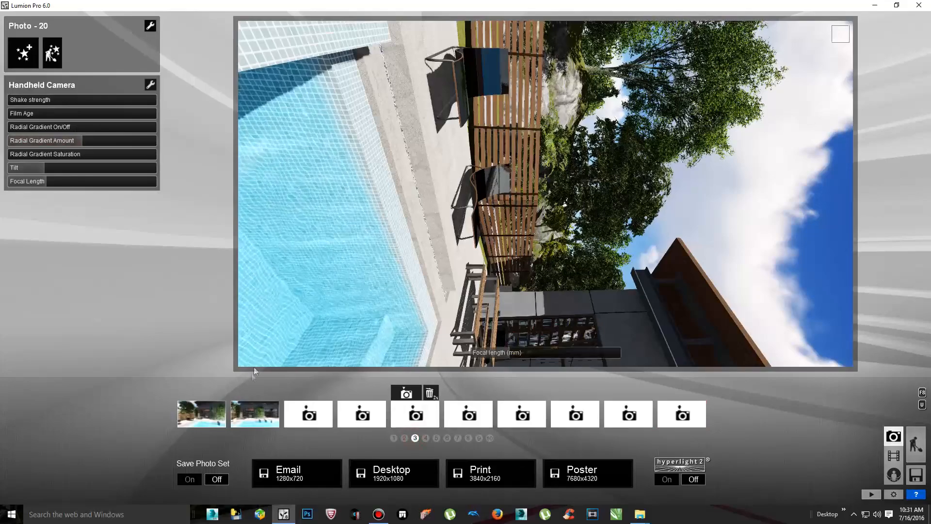
pyautogui.click(199, 412)
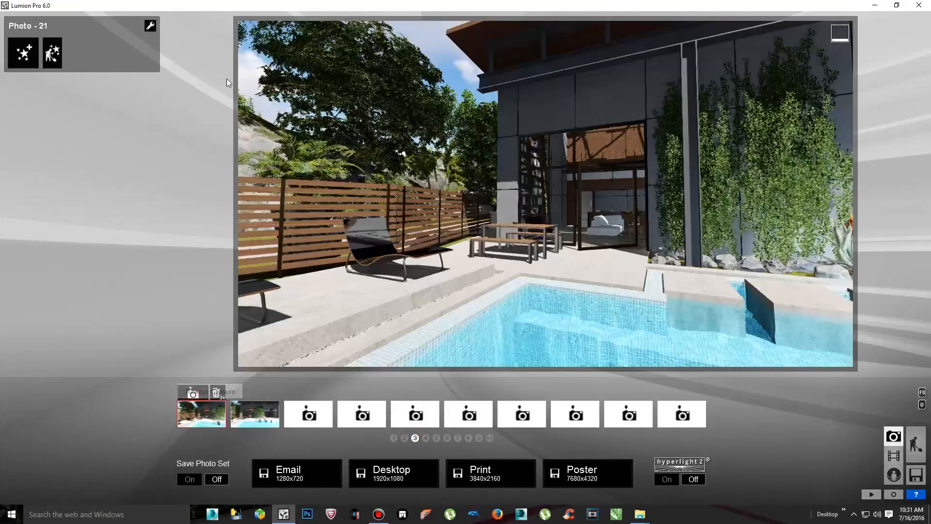
pyautogui.click(150, 26)
pyautogui.click(125, 37)
pyautogui.click(151, 47)
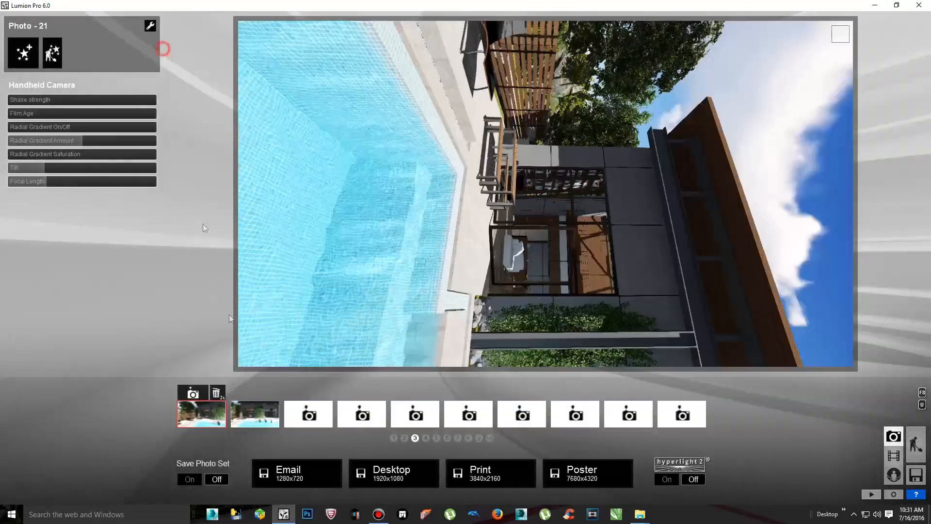
pyautogui.click(260, 415)
pyautogui.click(150, 25)
pyautogui.click(127, 35)
pyautogui.click(160, 43)
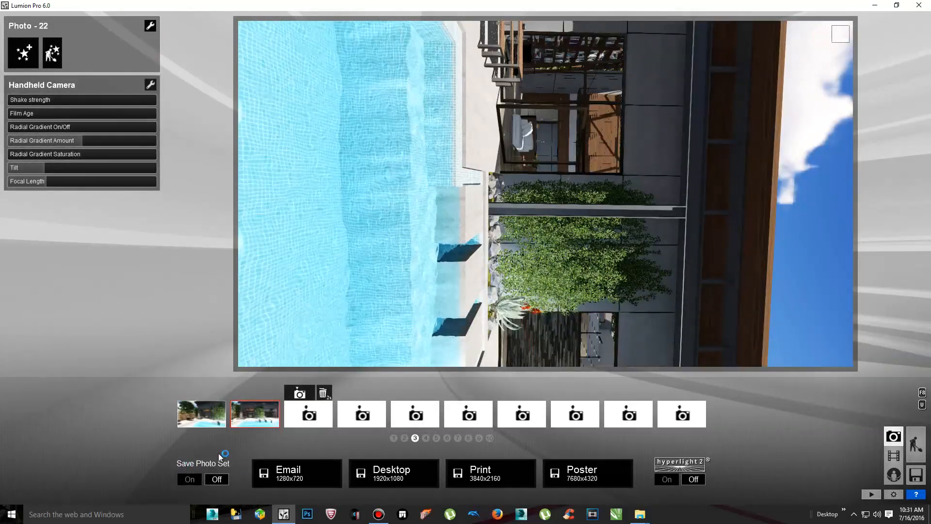
# Start saving the whole Photo Set 2 at Desktop 1920x1080 and browse to the TUTOR YOGA folder on the MASTER (I:) drive
pyautogui.click(190, 482)
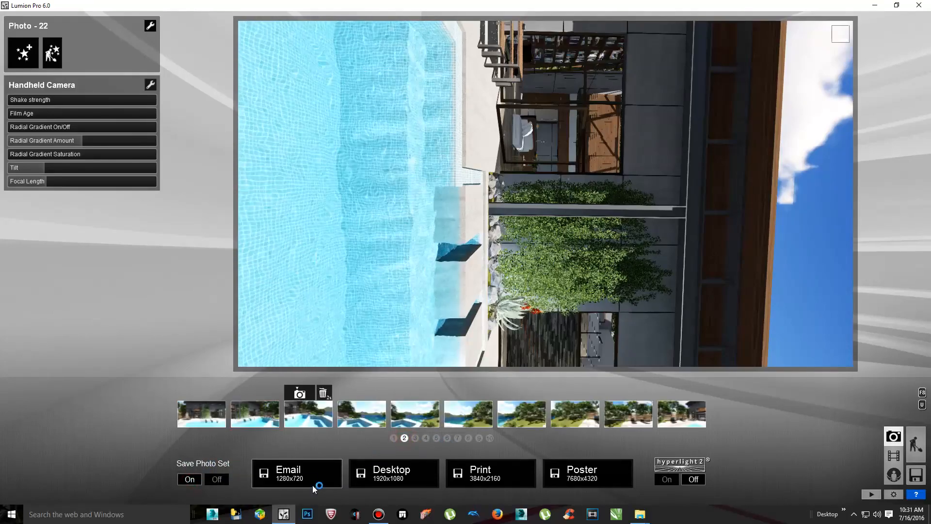
pyautogui.click(405, 476)
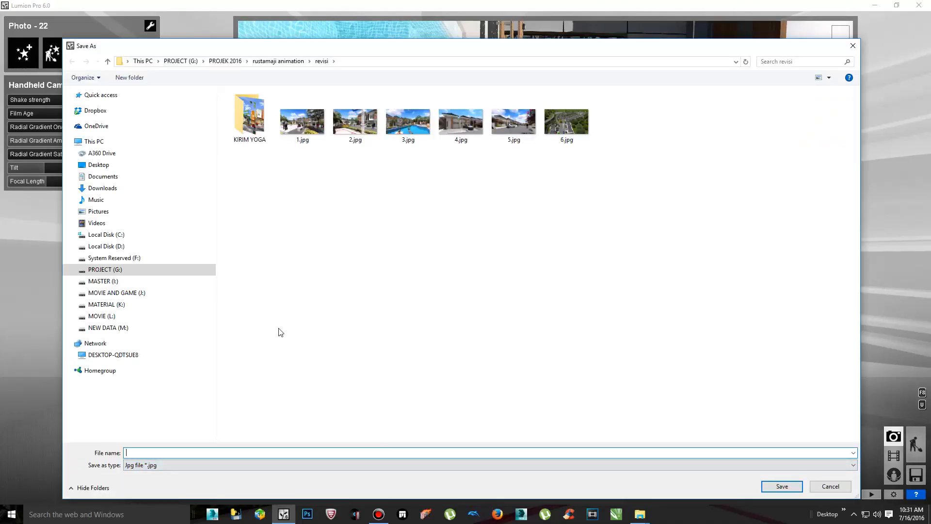
pyautogui.click(225, 61)
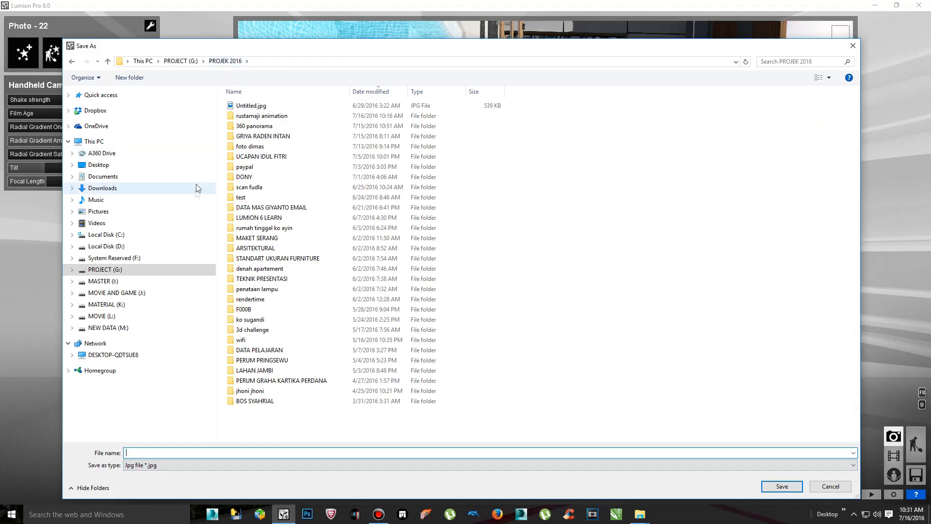
pyautogui.click(162, 270)
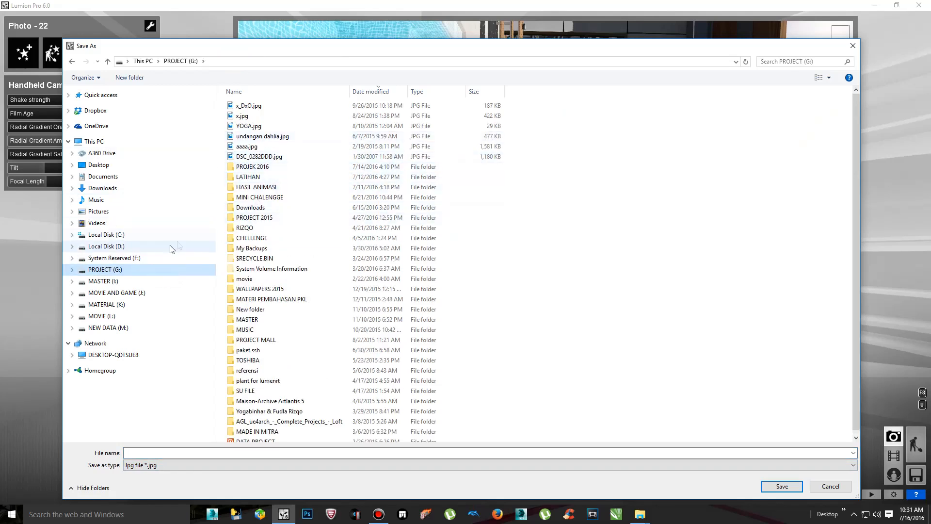
pyautogui.click(113, 282)
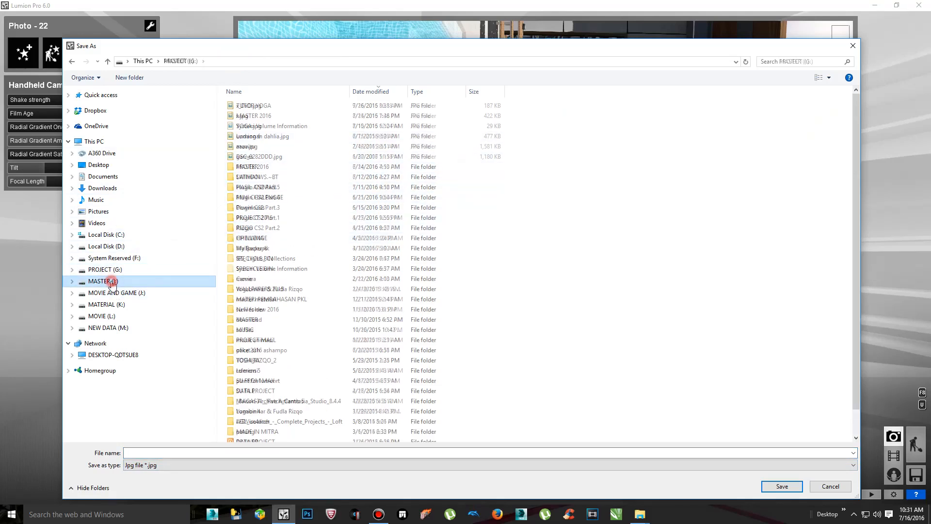
pyautogui.doubleClick(262, 105)
# Create a folder named "360 panorama" inside TUTOR YOGA
pyautogui.rightClick(371, 301)
pyautogui.moveTo(433, 403)
pyautogui.click(506, 261)
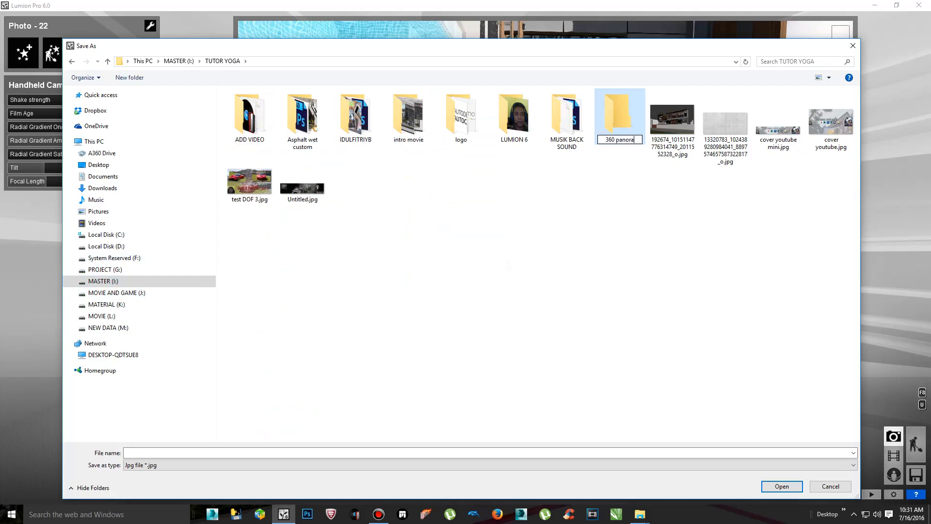
pyautogui.click(617, 121)
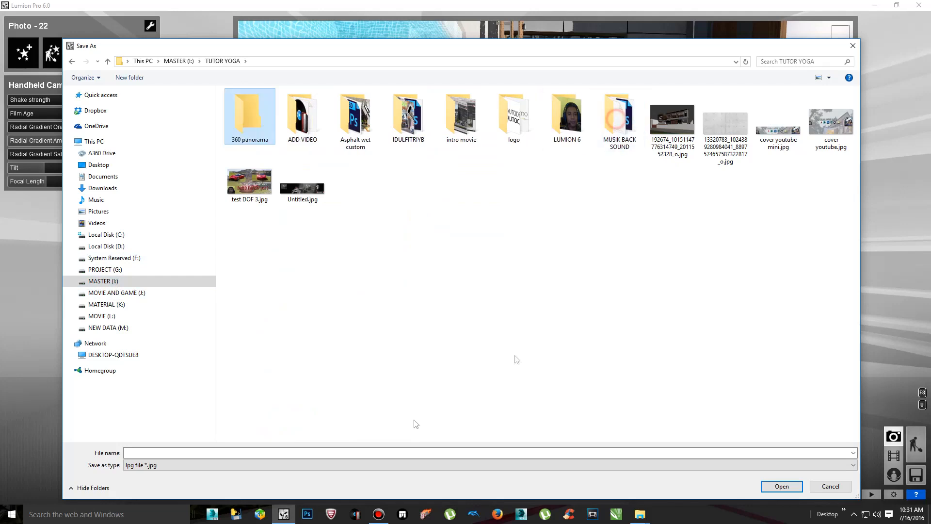
# Save the Photo Set 2 images as JPG in the TUTOR YOGA folder under the base name "a"
pyautogui.click(185, 453)
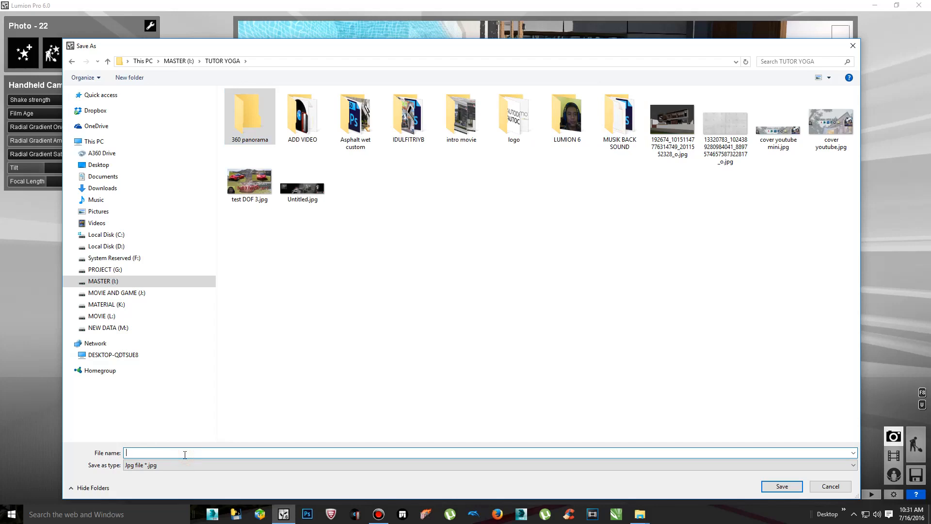
pyautogui.write('a')
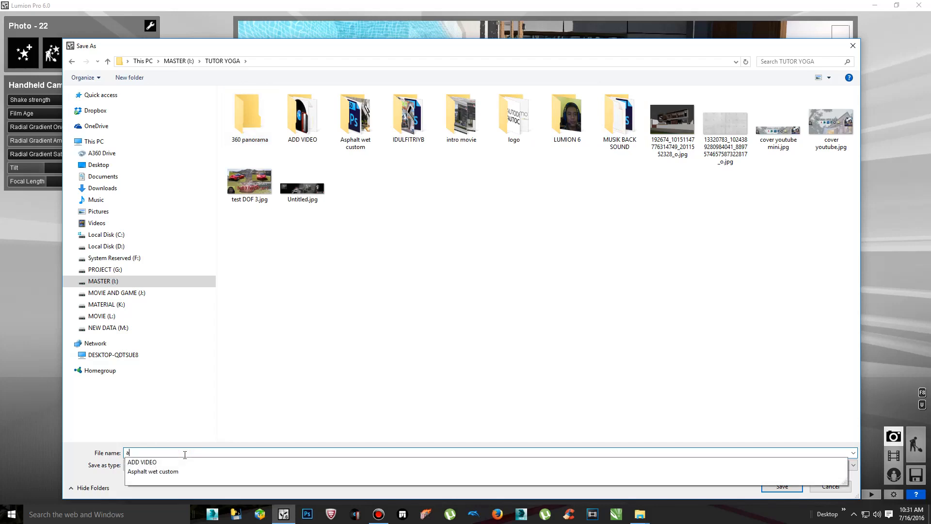
pyautogui.press('Return')
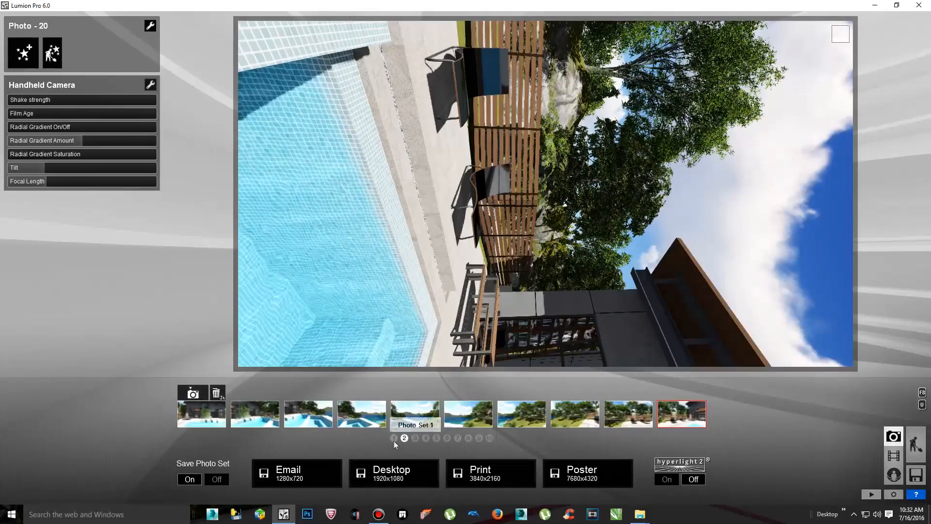
# Save Photo Set 3 at Desktop 1920x1080 into the 360 panorama folder under the name "b", and turn photo set saving off
pyautogui.click(415, 438)
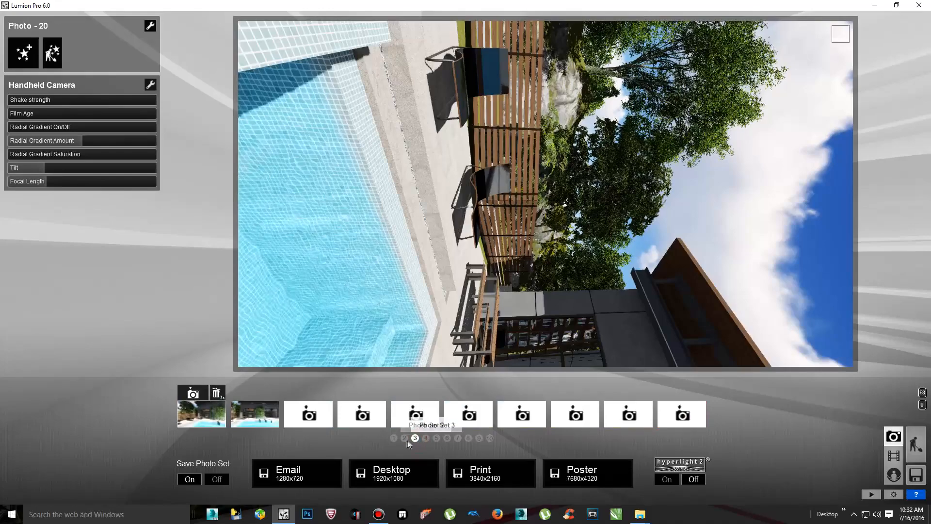
pyautogui.click(390, 473)
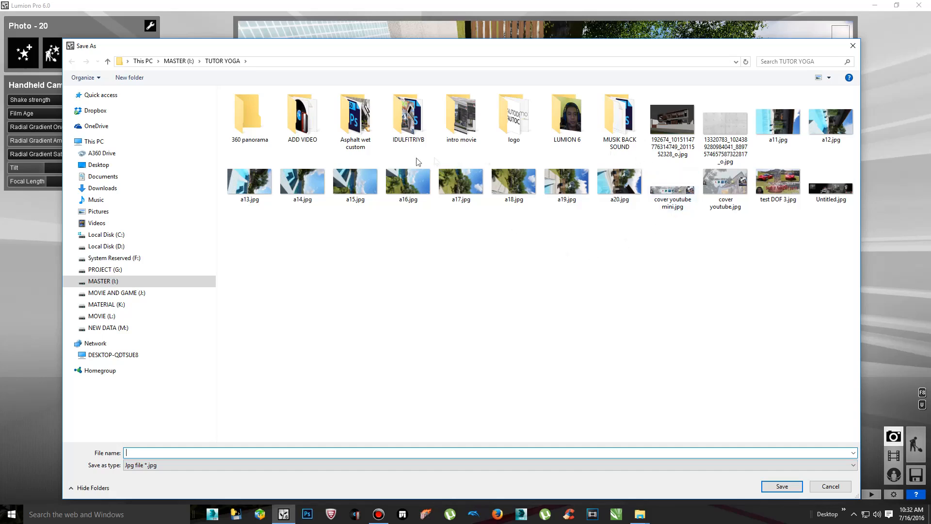
pyautogui.doubleClick(266, 130)
pyautogui.click(241, 452)
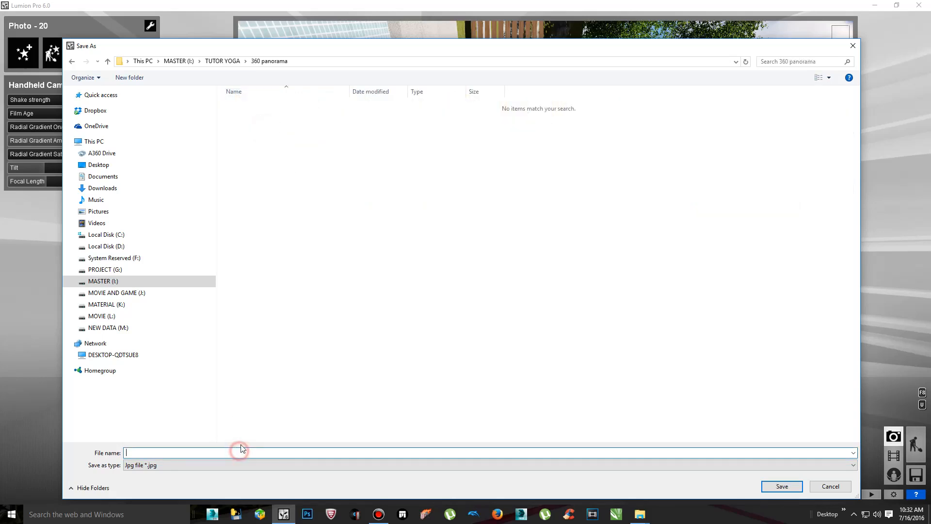
pyautogui.write('b')
pyautogui.click(793, 488)
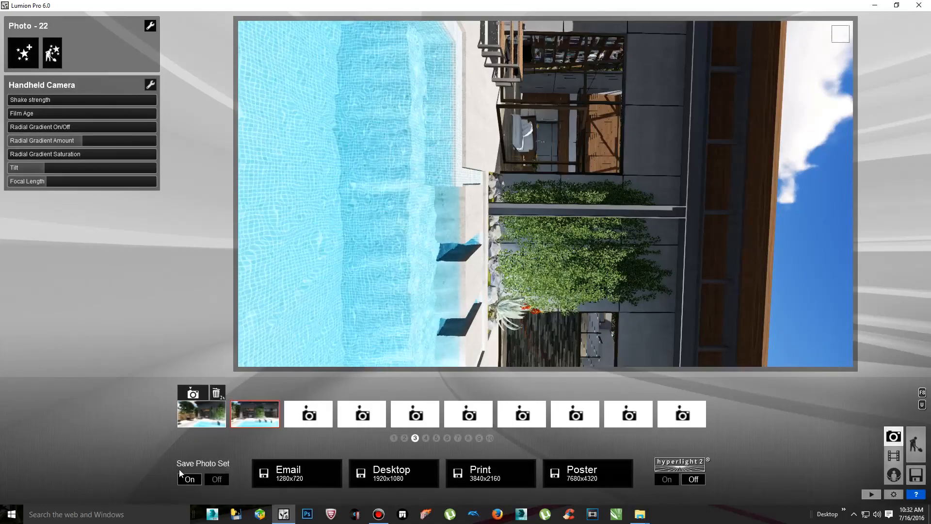
pyautogui.click(212, 479)
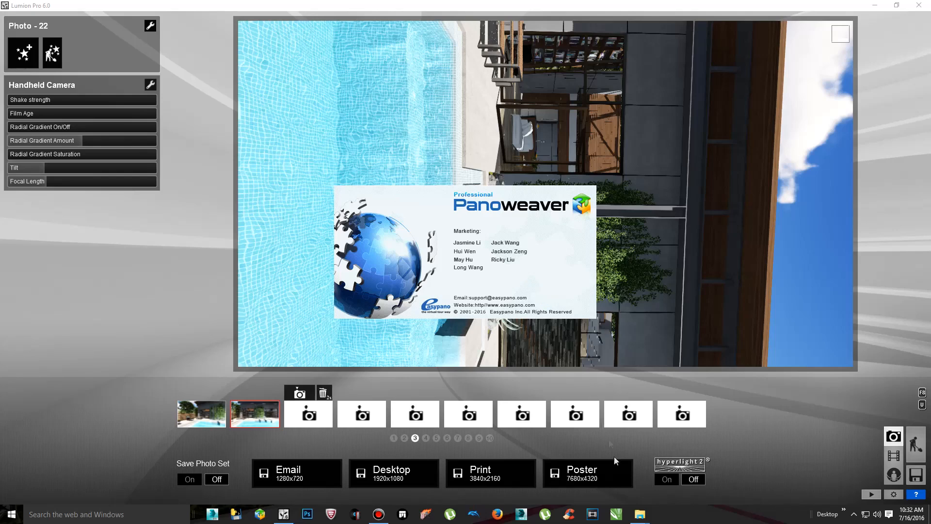
# Switch to File Explorer and open the TUTOR YOGA folder on the MASTER (I:) drive
pyautogui.click(639, 515)
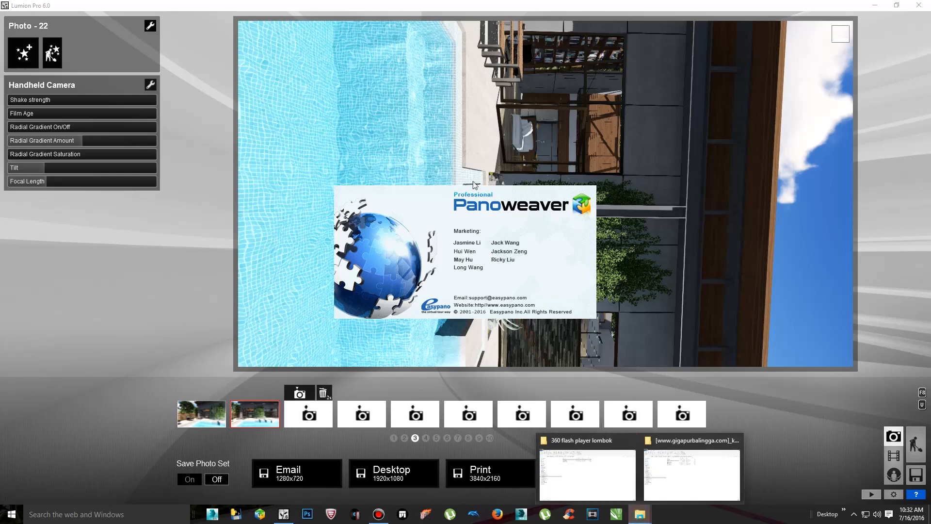
pyautogui.click(588, 441)
pyautogui.click(58, 315)
pyautogui.click(56, 269)
pyautogui.click(49, 280)
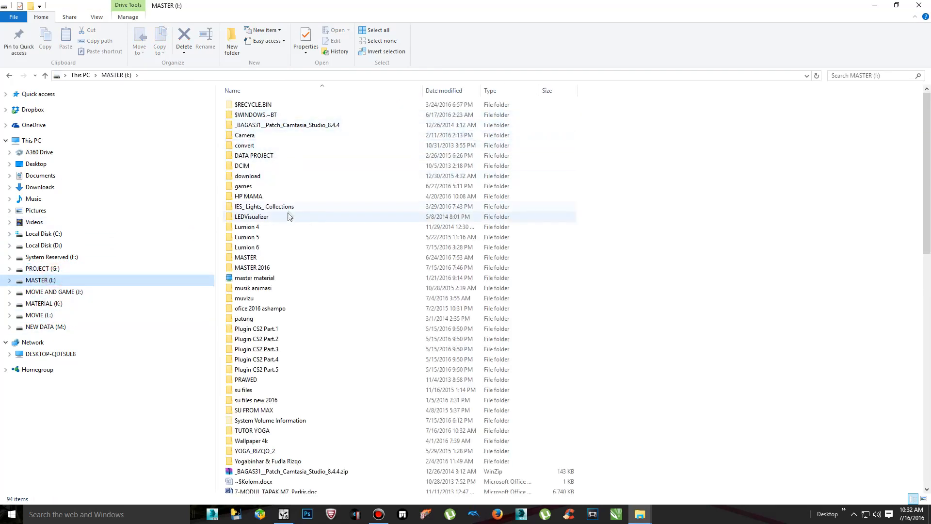
pyautogui.doubleClick(268, 431)
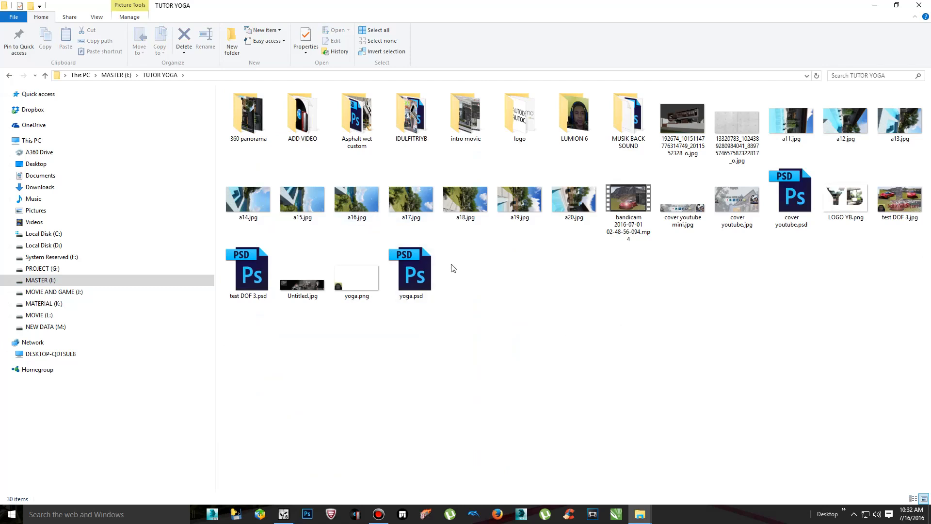
# Move a11.jpg through a20.jpg into the 360 panorama folder, check the folder's contents and switch to Panoweaver
pyautogui.click(791, 127)
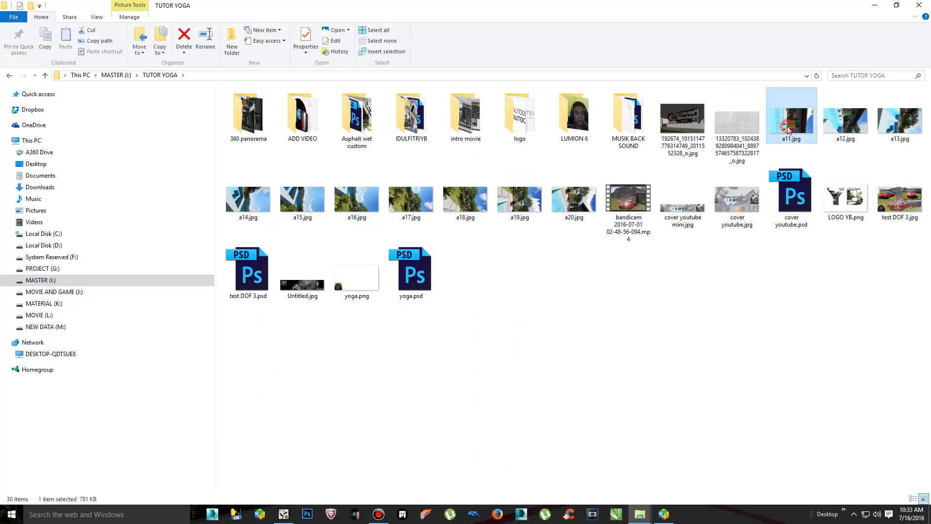
pyautogui.keyDown('shift'); pyautogui.click(574, 199); pyautogui.keyUp('shift')
pyautogui.moveTo(575, 200); pyautogui.dragTo(249, 115)
pyautogui.doubleClick(249, 115)
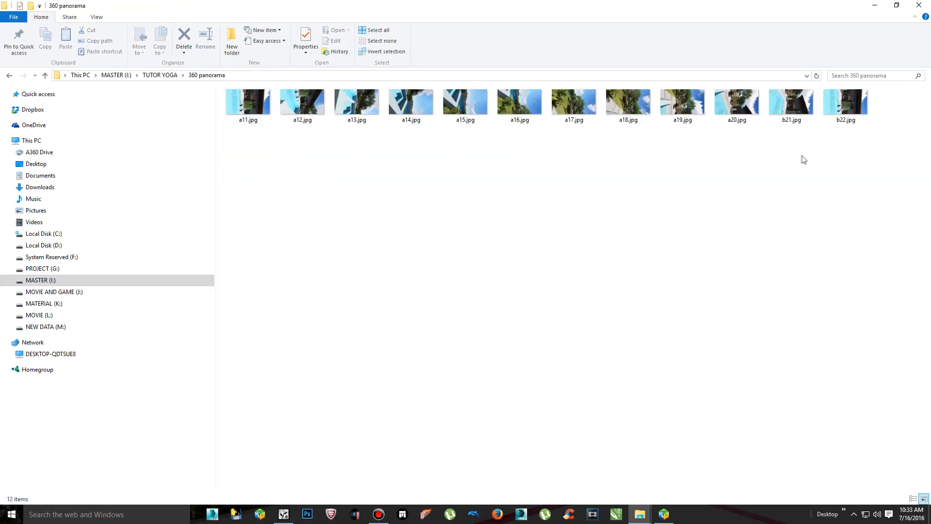
pyautogui.click(875, 5)
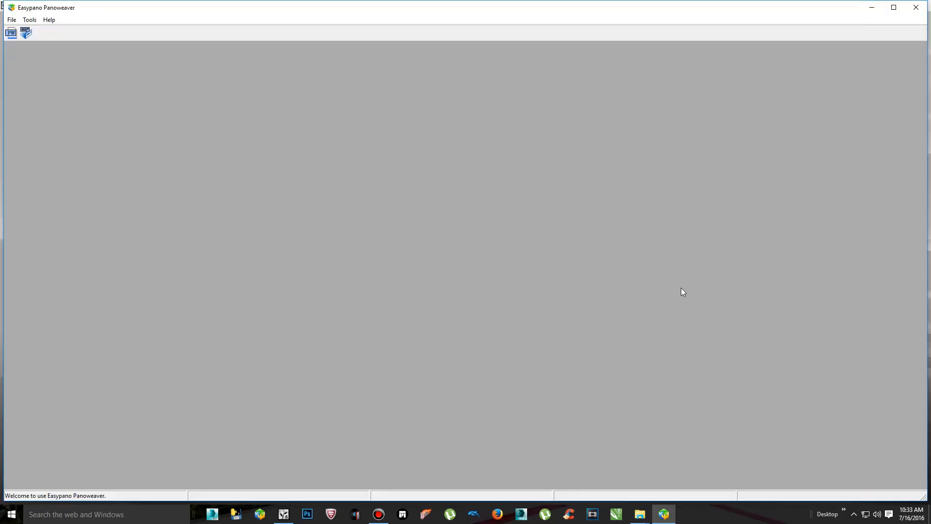
# Load a11.jpg through b22.jpg from TUTOR YOGA's 360 panorama folder on MASTER (I:) as Wide-angle/Normal source images
pyautogui.click(11, 35)
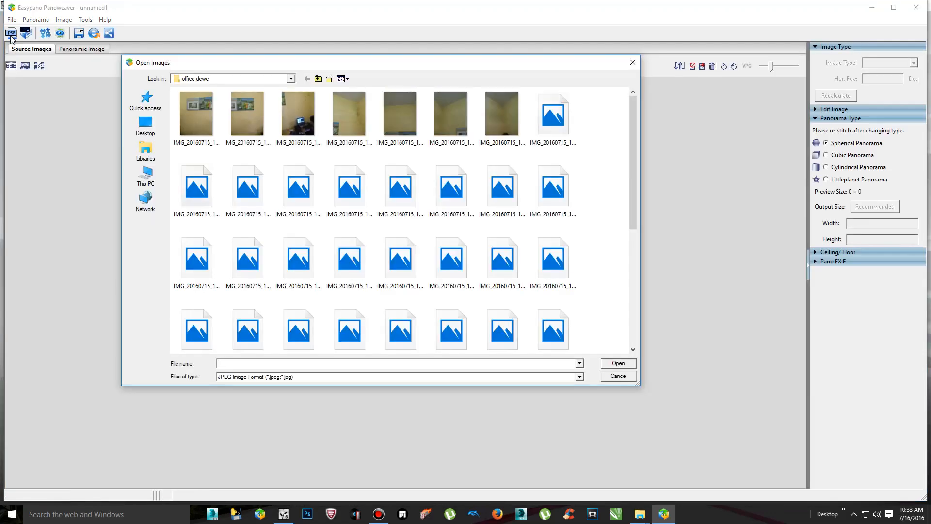
pyautogui.click(272, 80)
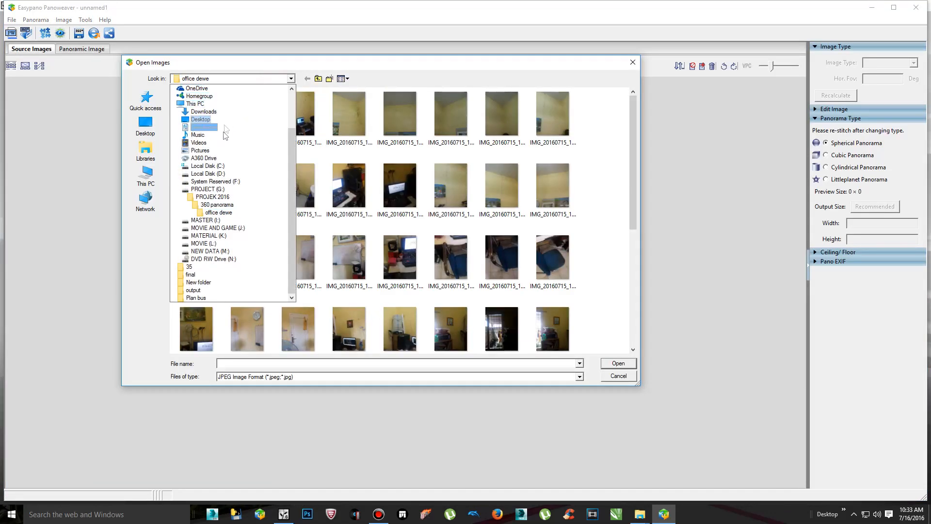
pyautogui.click(213, 220)
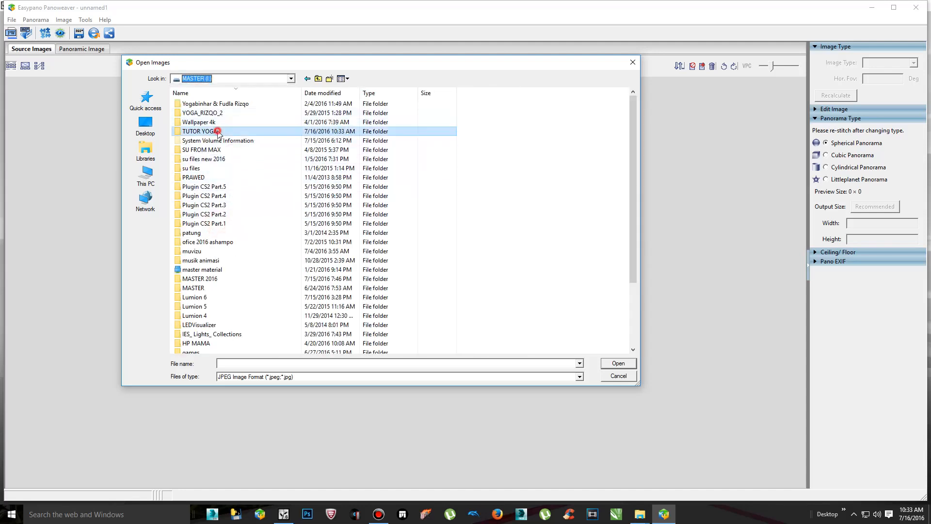
pyautogui.doubleClick(216, 131)
pyautogui.doubleClick(204, 123)
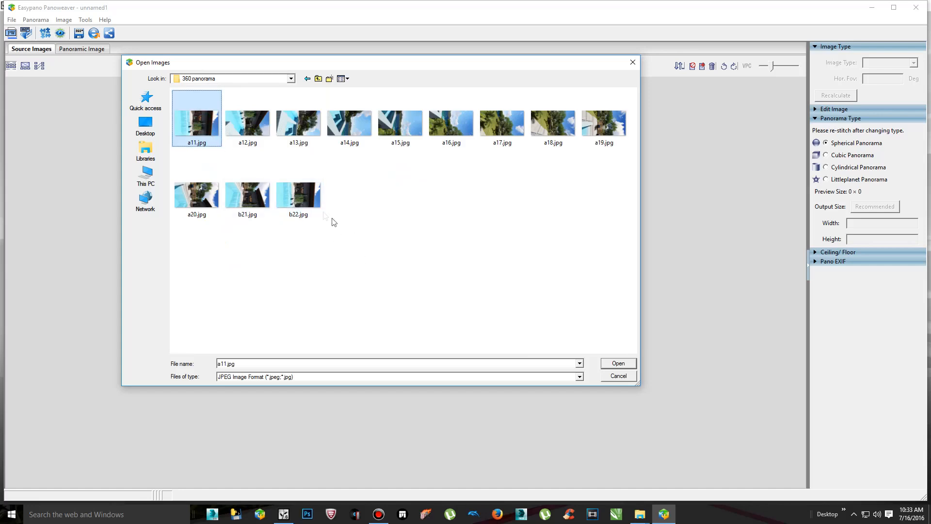
pyautogui.keyDown('shift'); pyautogui.click(312, 205); pyautogui.keyUp('shift')
pyautogui.click(619, 364)
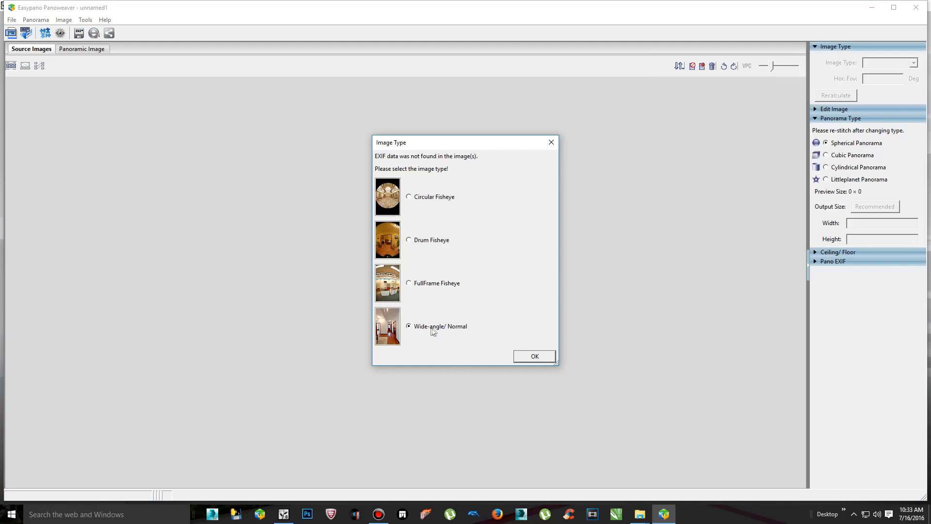
pyautogui.click(534, 357)
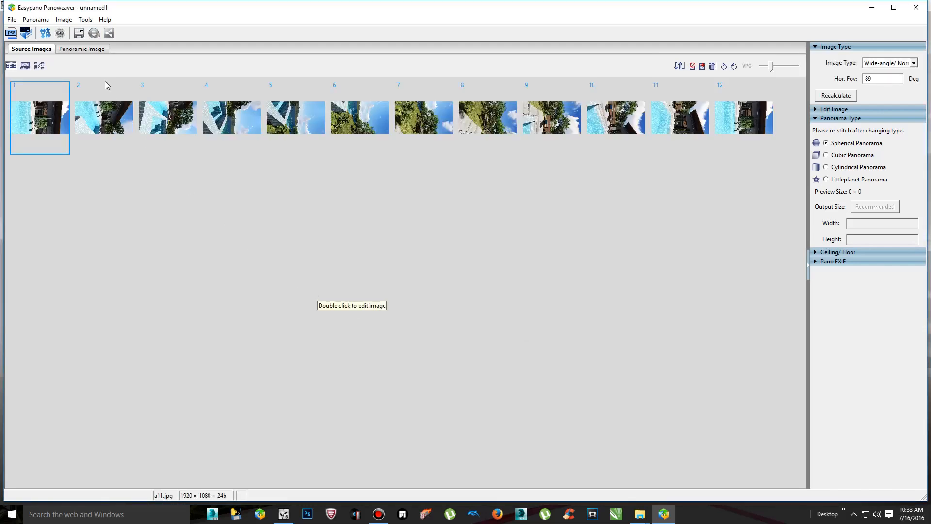
# Open a11.jpg from the image browsing dialog in the Photos viewer and rotate it to upright portrait
pyautogui.click(704, 67)
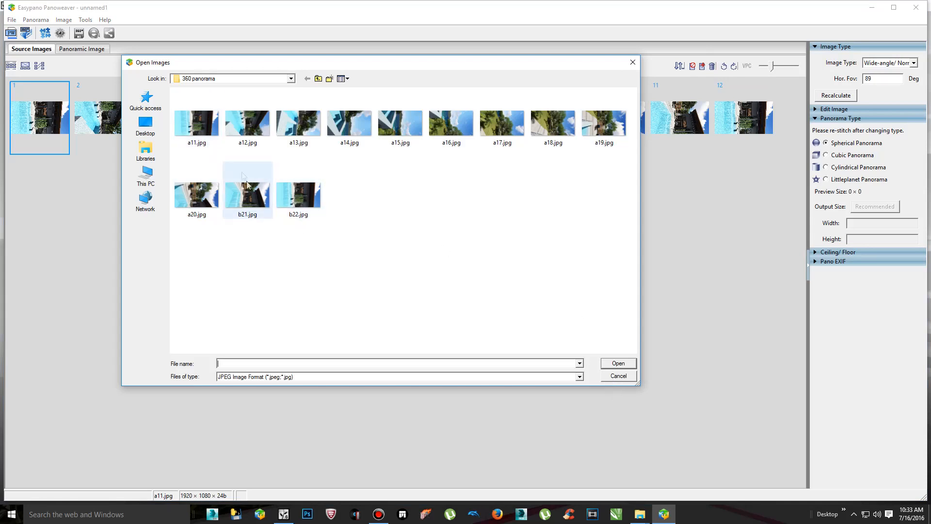
pyautogui.click(203, 127)
pyautogui.rightClick(203, 127)
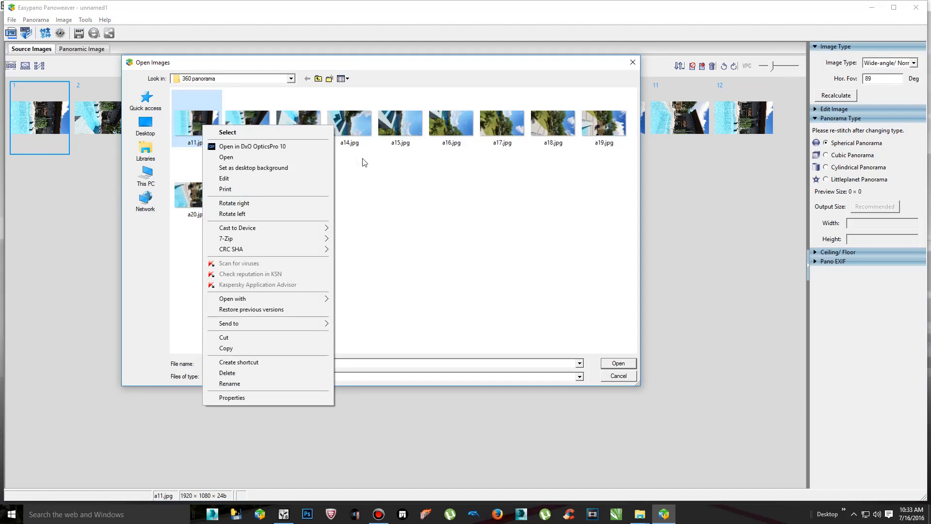
pyautogui.click(260, 158)
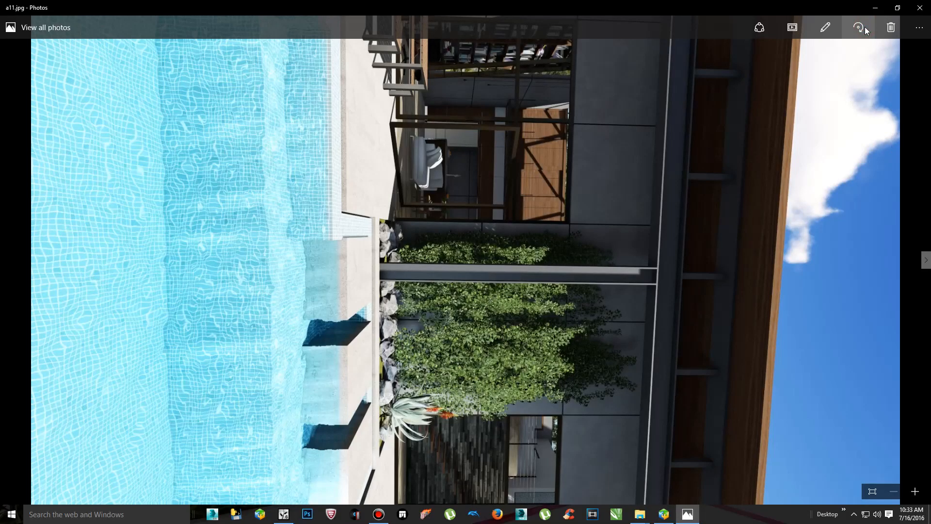
pyautogui.click(865, 28)
pyautogui.click(865, 27)
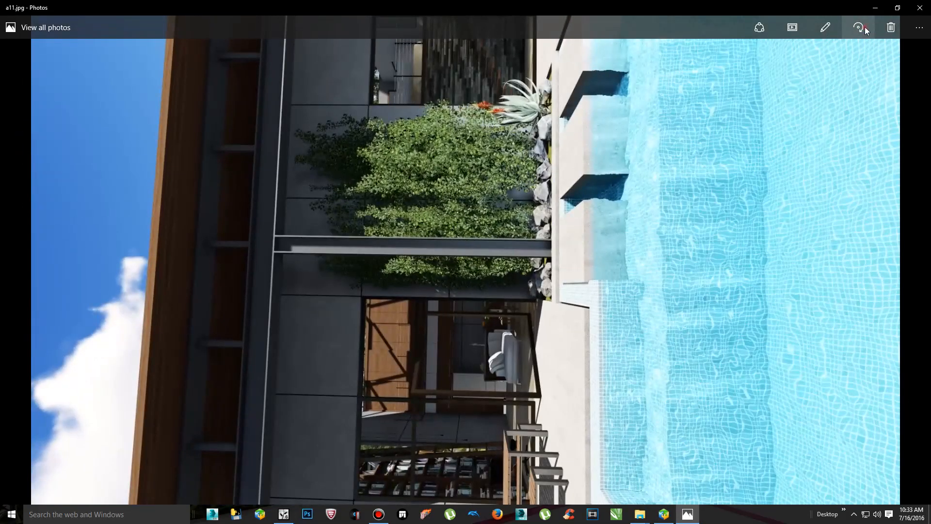
pyautogui.click(866, 27)
# Rotate a12.jpg through a15.jpg to upright portrait orientation in the Photos viewer
pyautogui.click(926, 260)
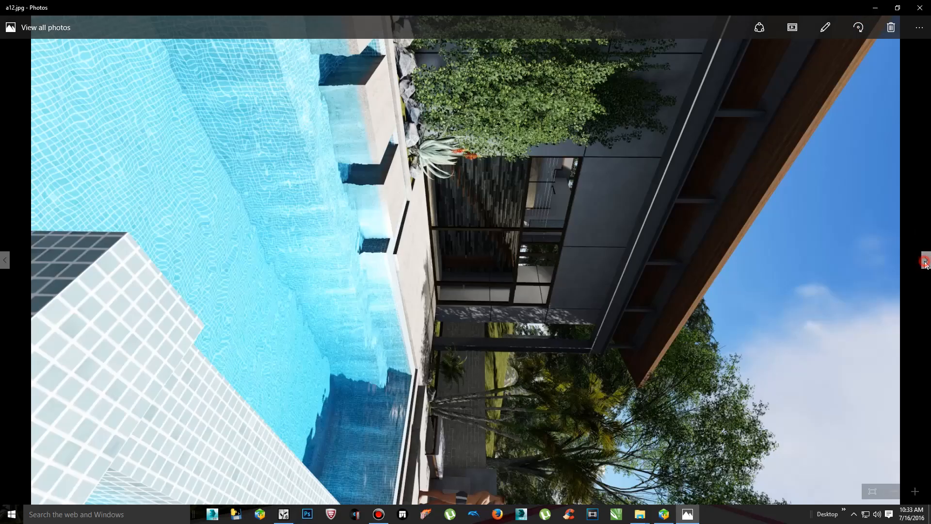
pyautogui.click(865, 29)
pyautogui.click(866, 29)
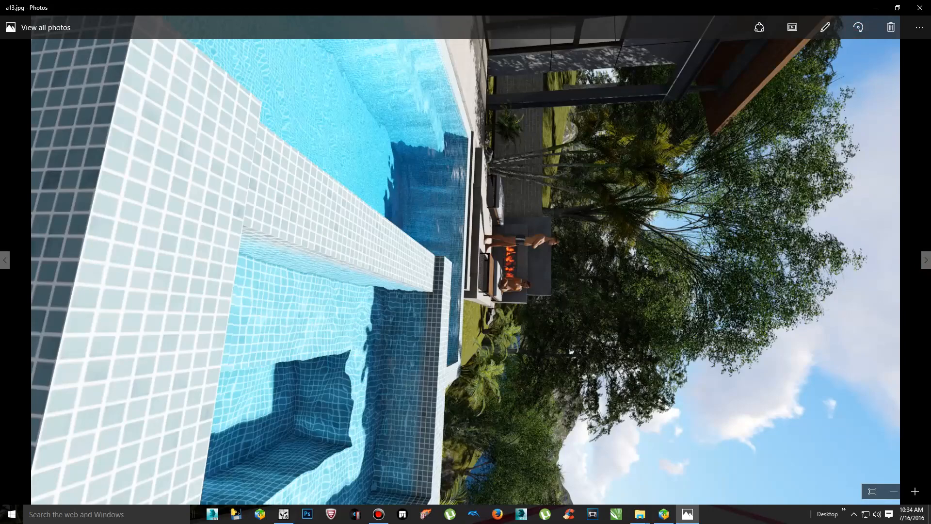
pyautogui.click(859, 27)
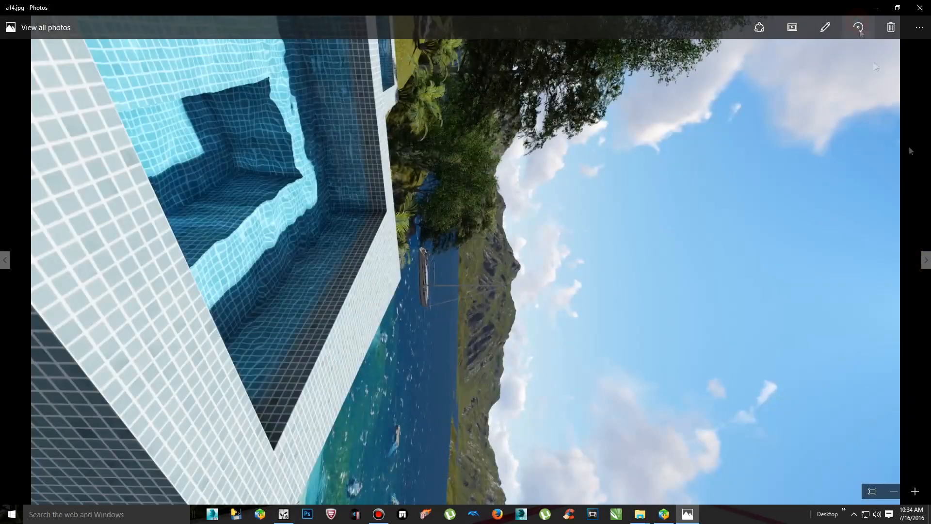
pyautogui.click(859, 27)
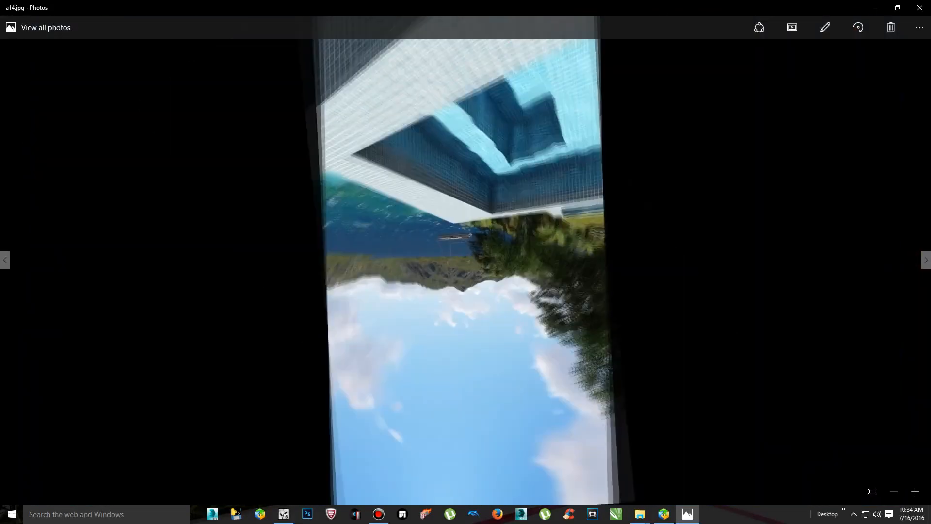
pyautogui.click(859, 28)
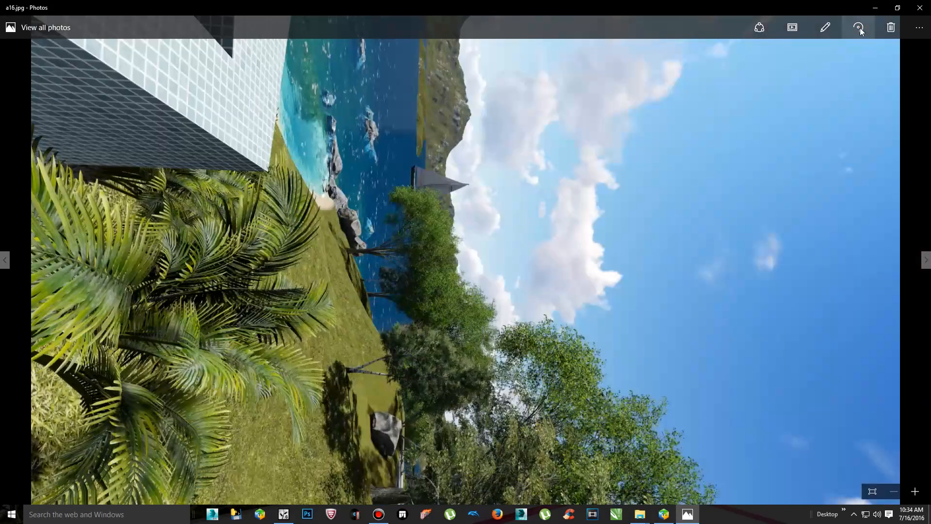
# Rotate a16.jpg through a19.jpg to upright portrait orientation
pyautogui.hotkey('ctrl', 'r')
pyautogui.click(926, 261)
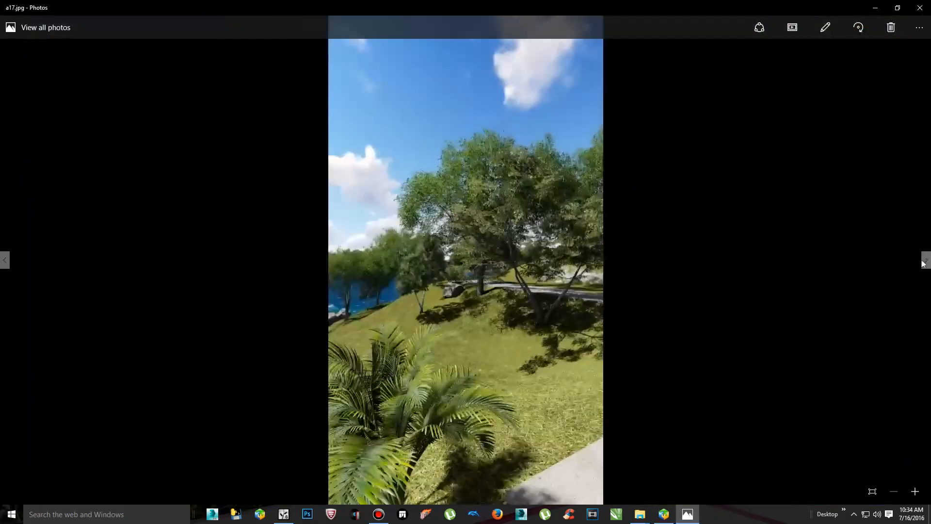
pyautogui.click(926, 261)
pyautogui.click(859, 28)
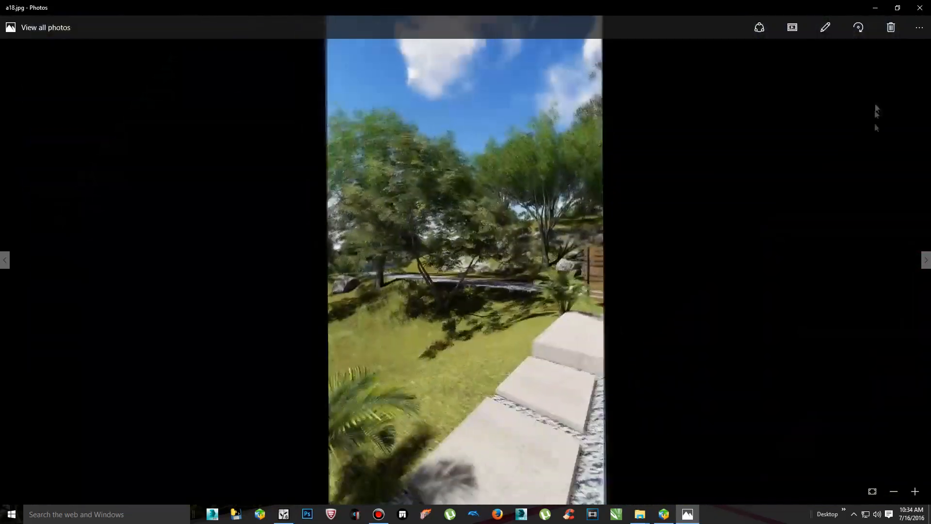
pyautogui.click(926, 260)
pyautogui.click(859, 28)
# Rotate a20.jpg, b21.jpg and b22.jpg to upright portrait, then return to Panoweaver and dismiss the image browsing dialog
pyautogui.click(926, 260)
pyautogui.click(858, 28)
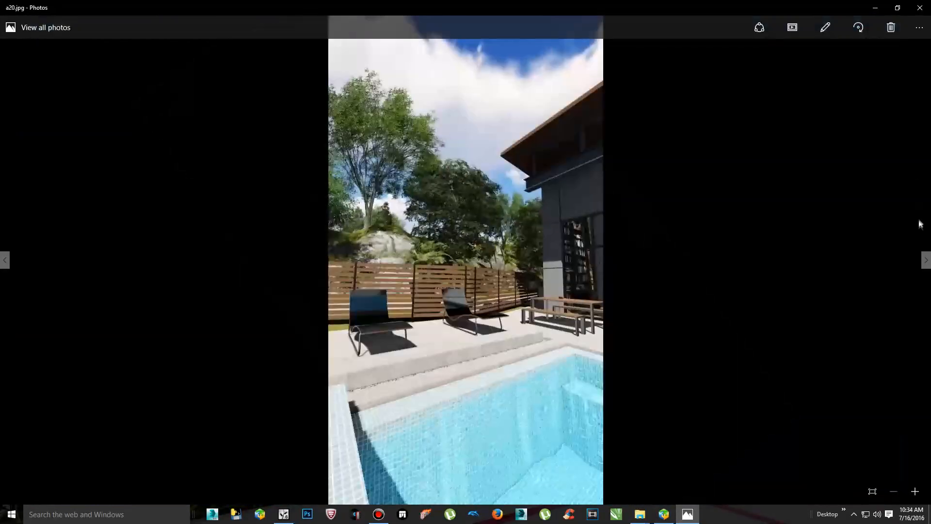
pyautogui.click(926, 261)
pyautogui.click(858, 28)
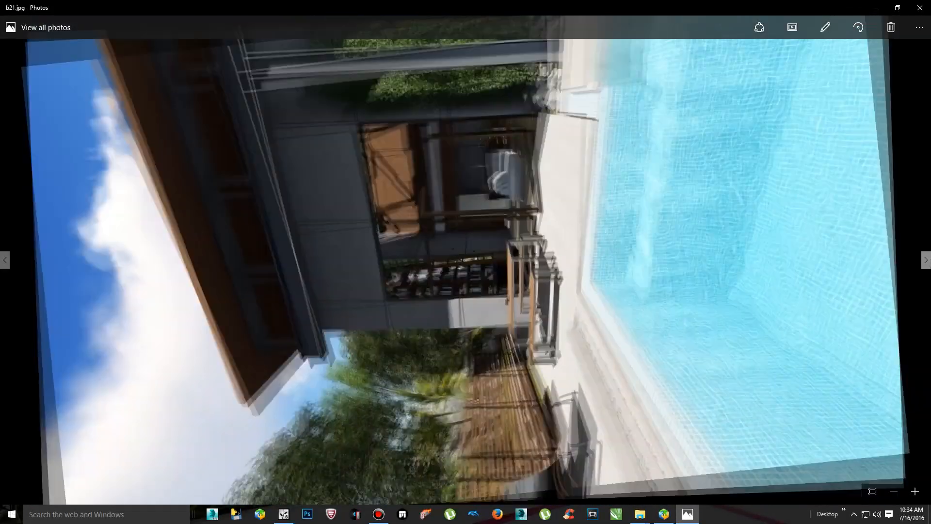
pyautogui.click(926, 260)
pyautogui.click(858, 27)
pyautogui.hotkey('ctrl', 'r')
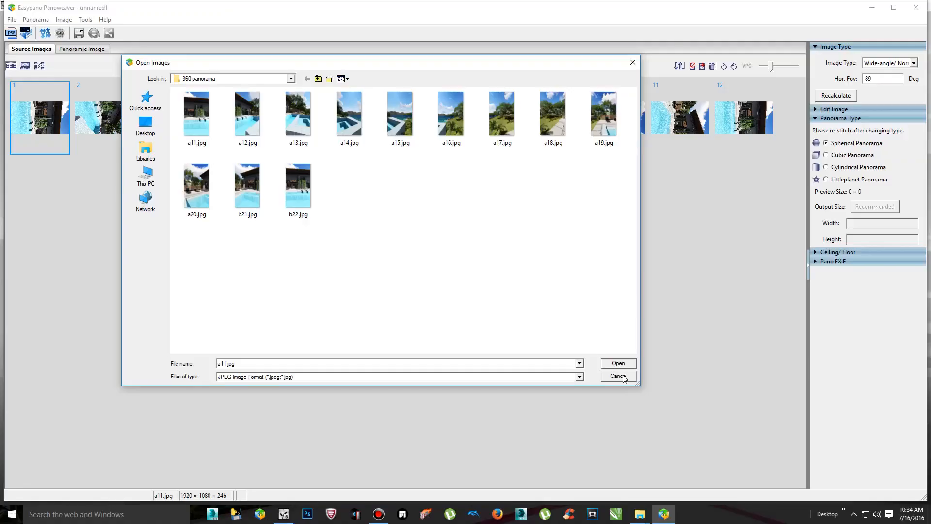
pyautogui.click(623, 374)
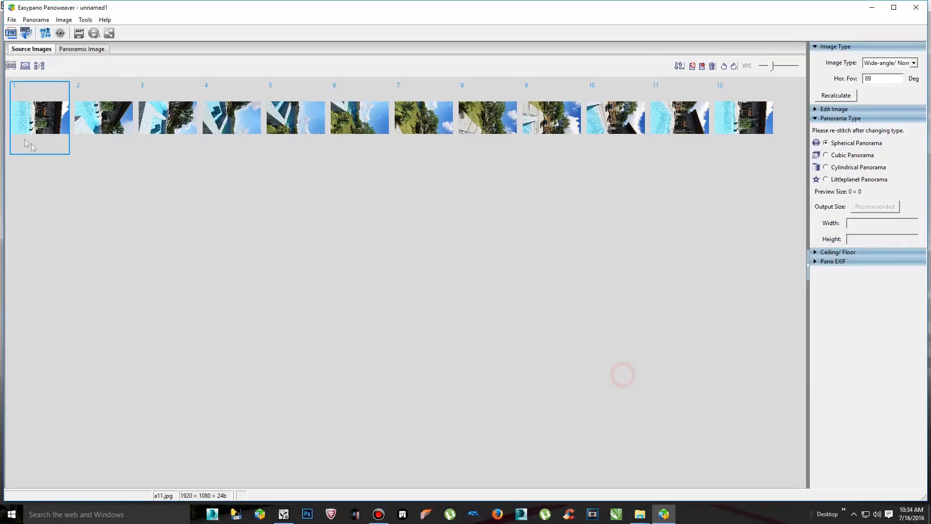
# Discard the unnamed project without saving and load the rotated a11.jpg through b22.jpg as Wide-angle/Normal images in a new one
pyautogui.click(11, 33)
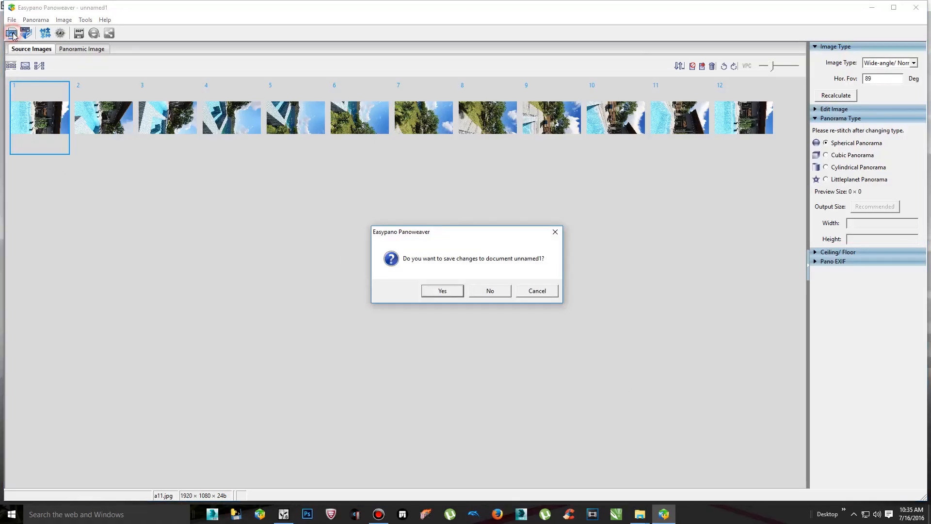
pyautogui.click(508, 290)
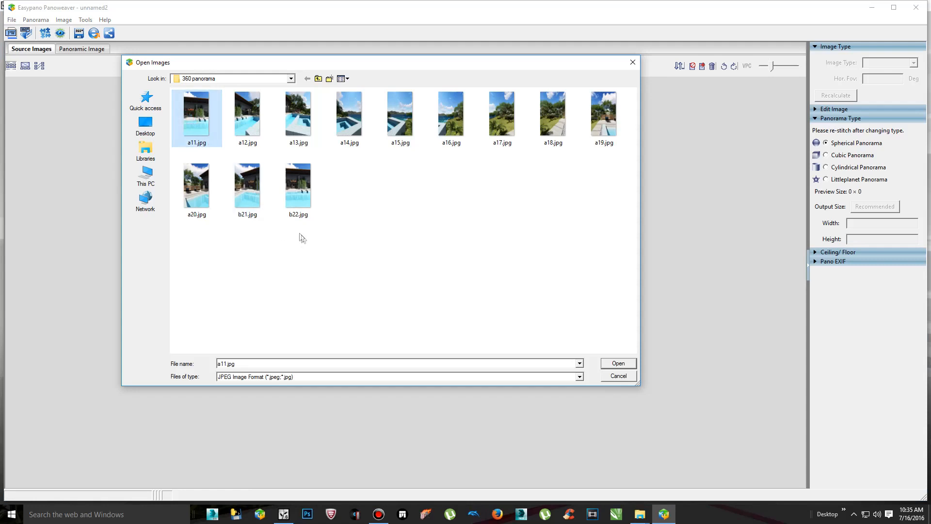
pyautogui.keyDown('shift'); pyautogui.click(296, 199); pyautogui.keyUp('shift')
pyautogui.click(613, 363)
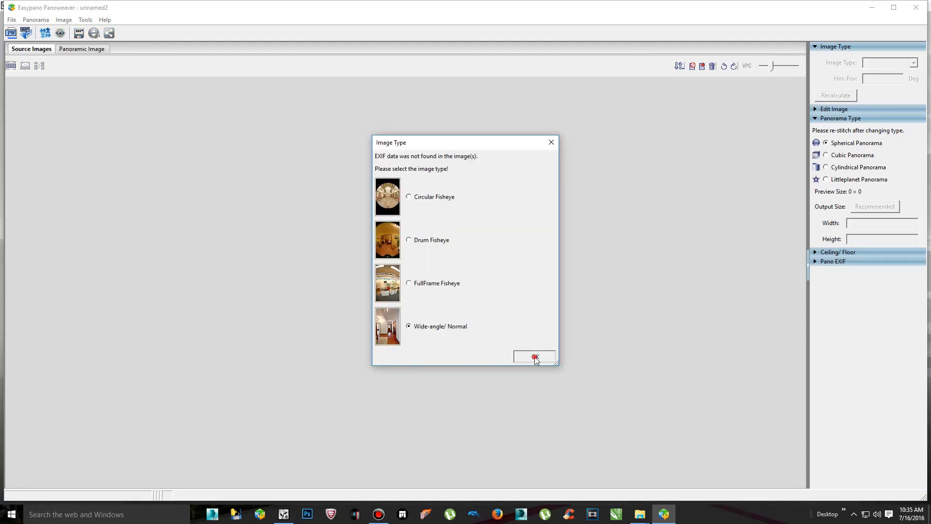
pyautogui.click(535, 357)
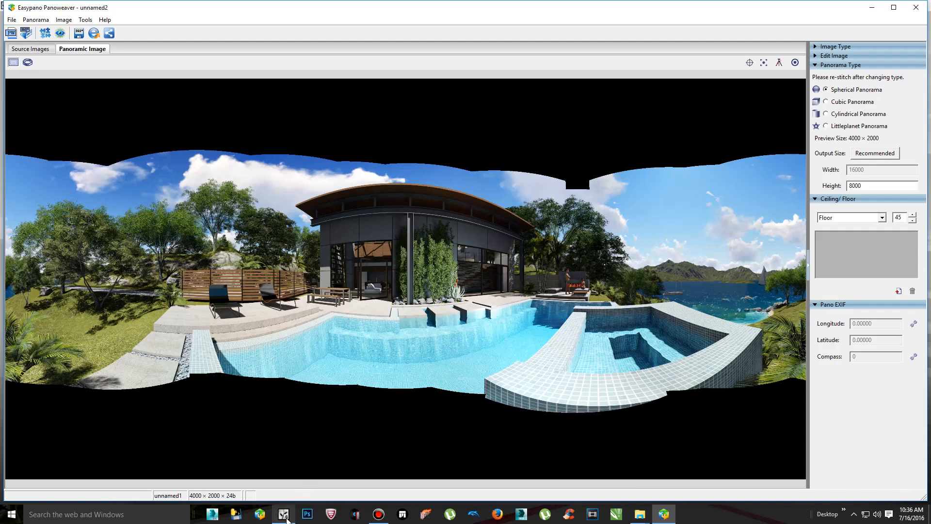
# Switch to Lumion, store an upward-tilted view of the roof and sky as Photo 23, and paste the Handheld Camera effect onto it
pyautogui.moveTo(287, 519)
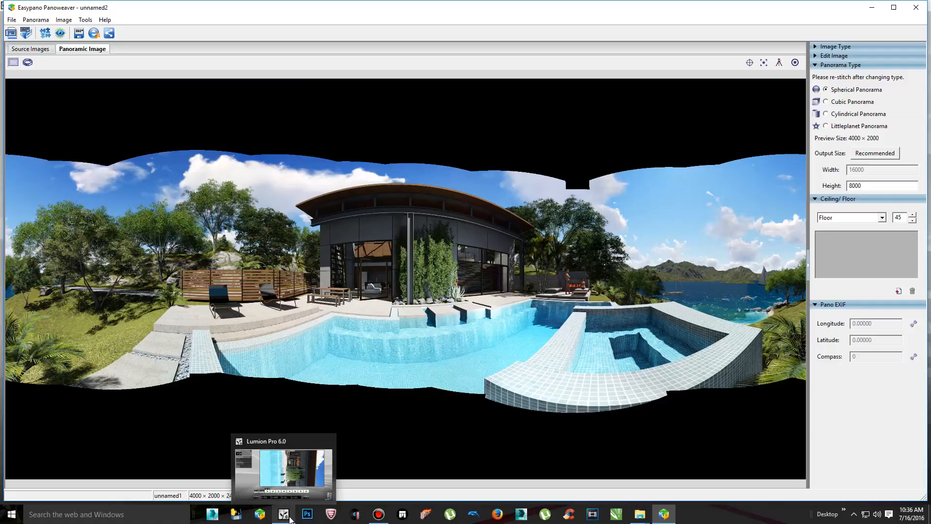
pyautogui.click(291, 520)
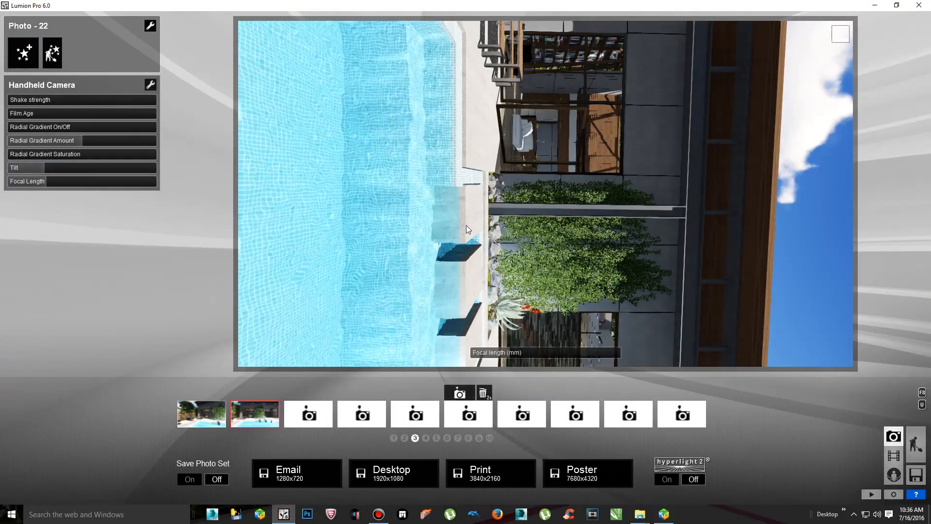
pyautogui.moveTo(451, 218); pyautogui.dragTo(606, 198, button='right')
pyautogui.moveTo(309, 412)
pyautogui.click(305, 394)
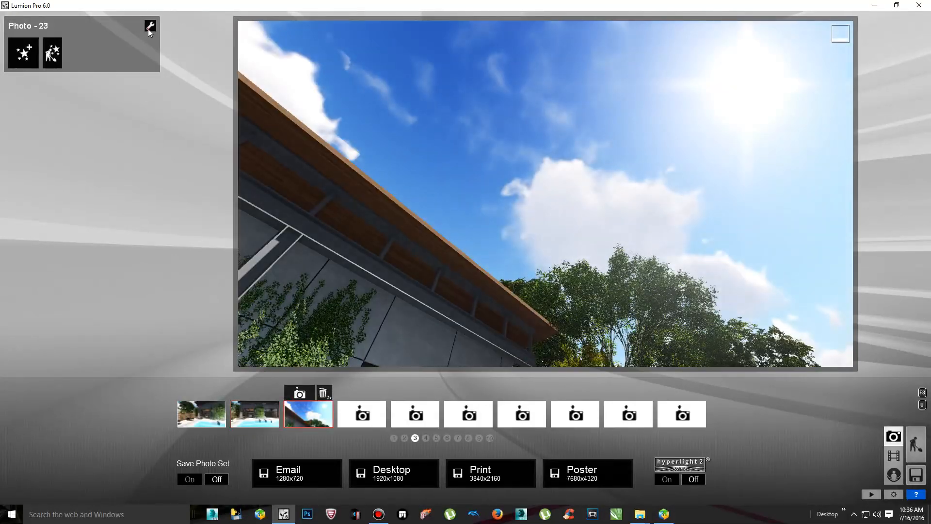
pyautogui.click(150, 26)
pyautogui.click(157, 47)
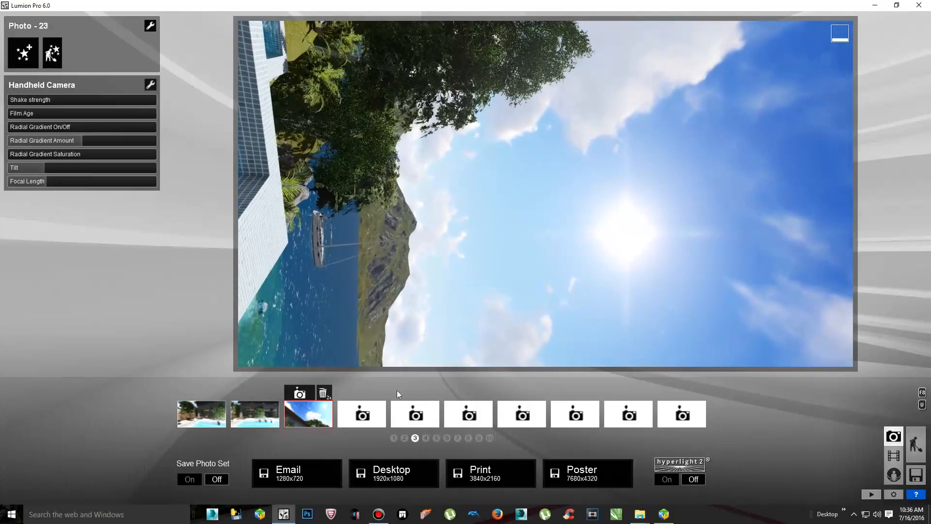
# Store successive upward-tilted views turning around the pool scene as Photos 24 through 30
pyautogui.click(364, 395)
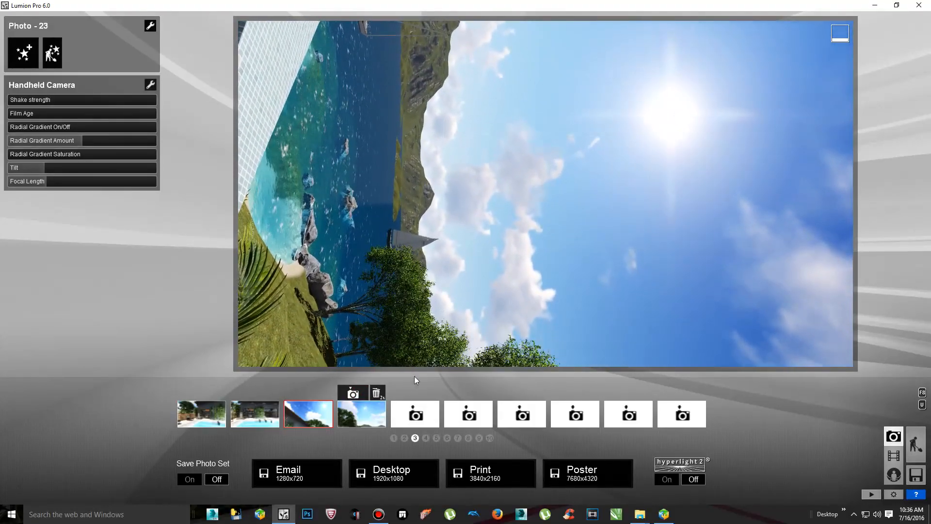
pyautogui.click(416, 393)
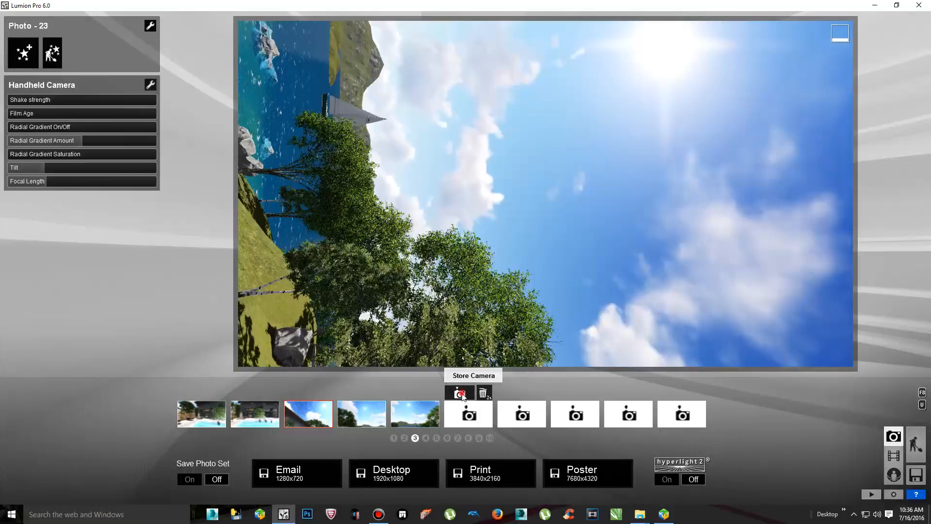
pyautogui.click(460, 394)
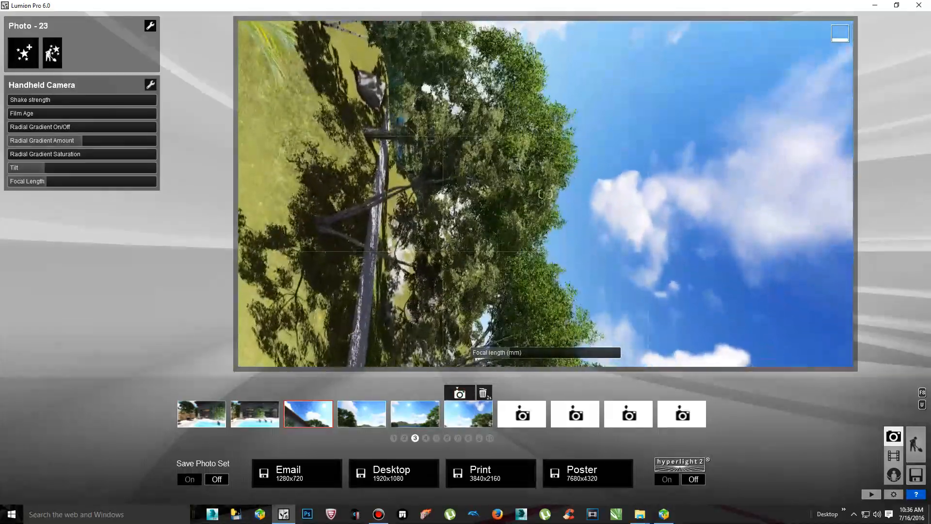
pyautogui.click(514, 393)
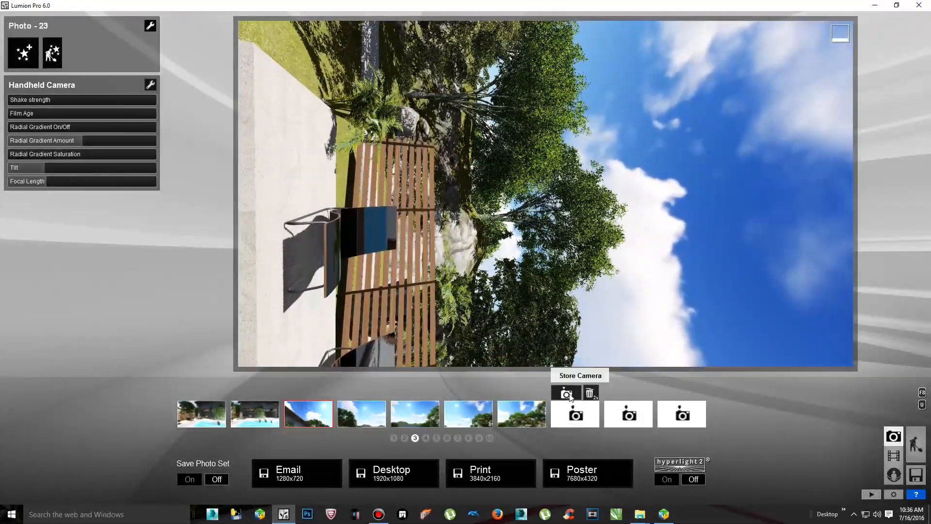
pyautogui.click(566, 393)
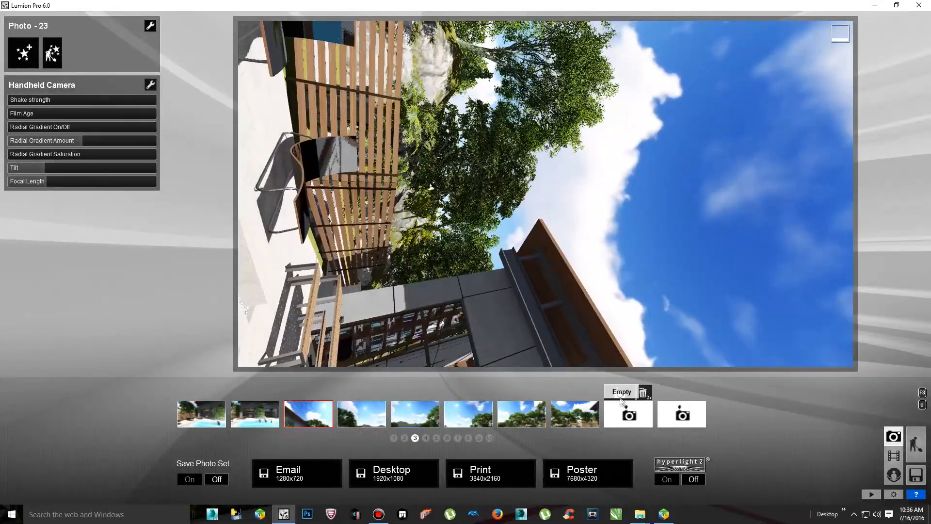
pyautogui.moveTo(681, 313); pyautogui.dragTo(643, 332, button='right')
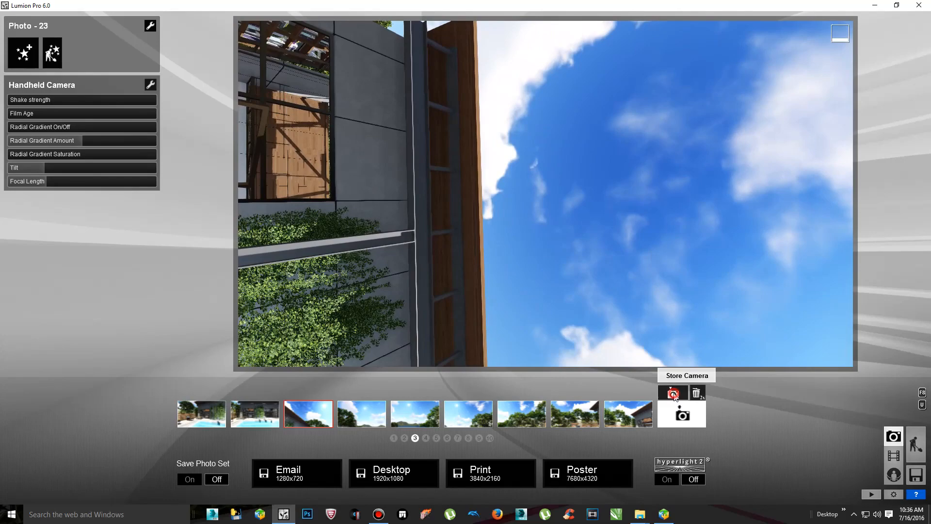
# Paste the copied Handheld Camera effect onto Photos 24, 25 and 26
pyautogui.click(361, 414)
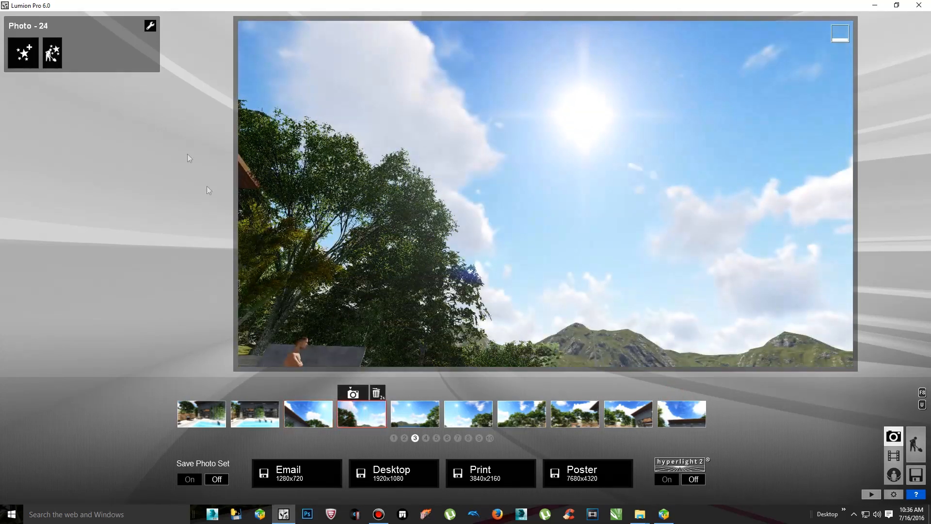
pyautogui.click(150, 26)
pyautogui.click(155, 45)
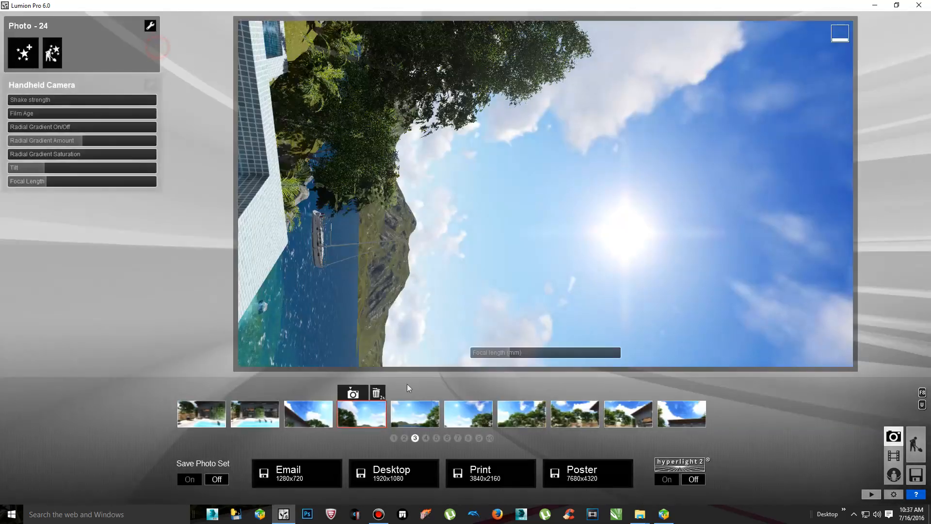
pyautogui.click(415, 414)
pyautogui.click(141, 27)
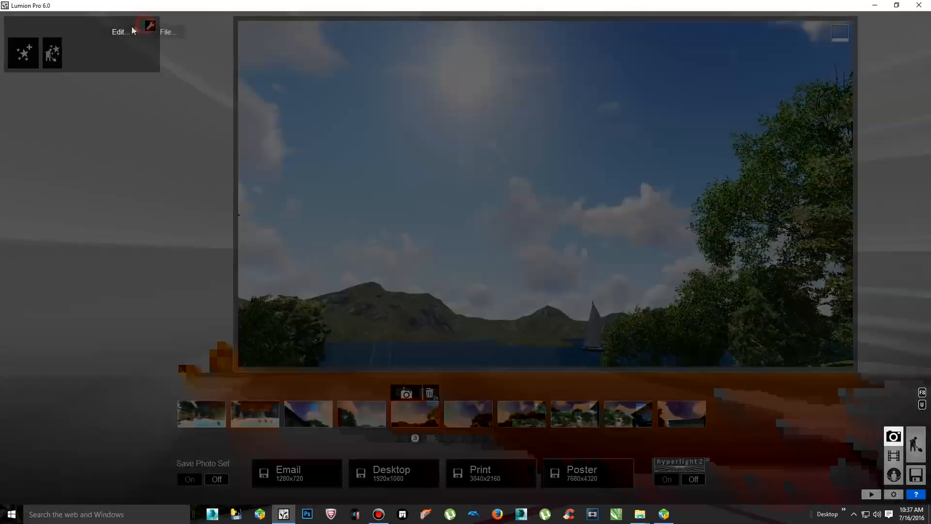
pyautogui.click(156, 40)
pyautogui.click(466, 411)
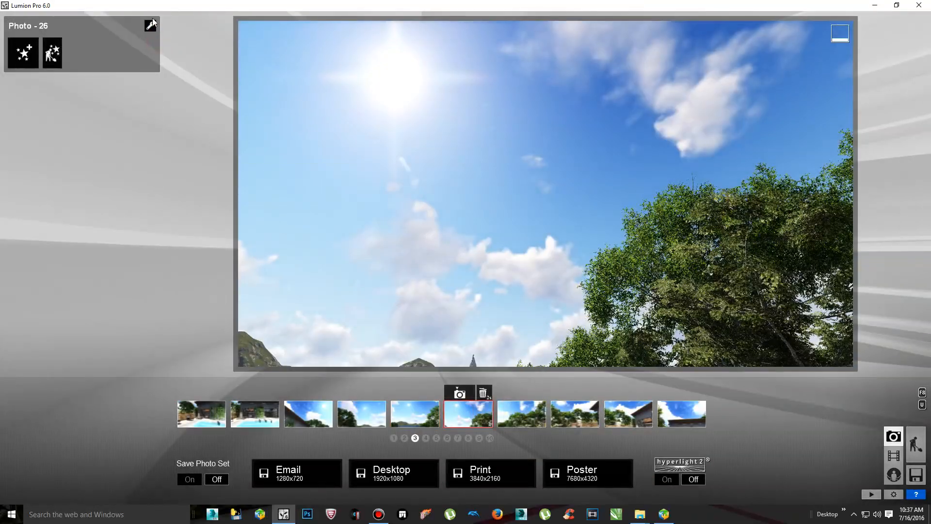
pyautogui.click(151, 26)
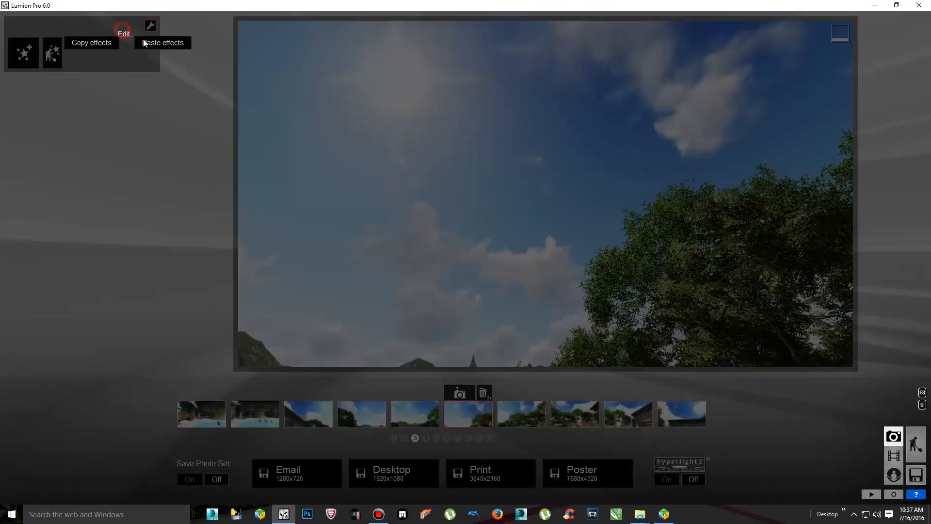
pyautogui.click(155, 39)
# Paste the Handheld Camera effect onto Photos 27 and 28
pyautogui.click(519, 414)
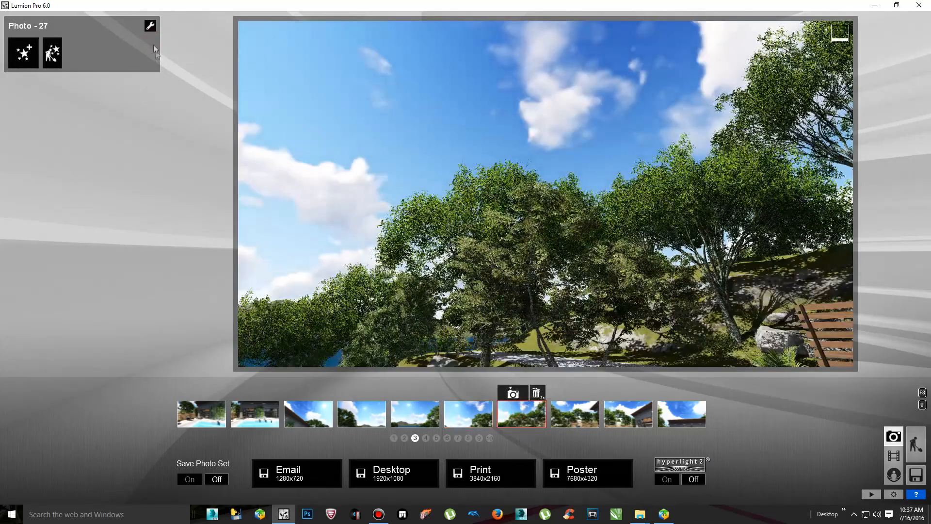
pyautogui.click(150, 26)
pyautogui.click(152, 45)
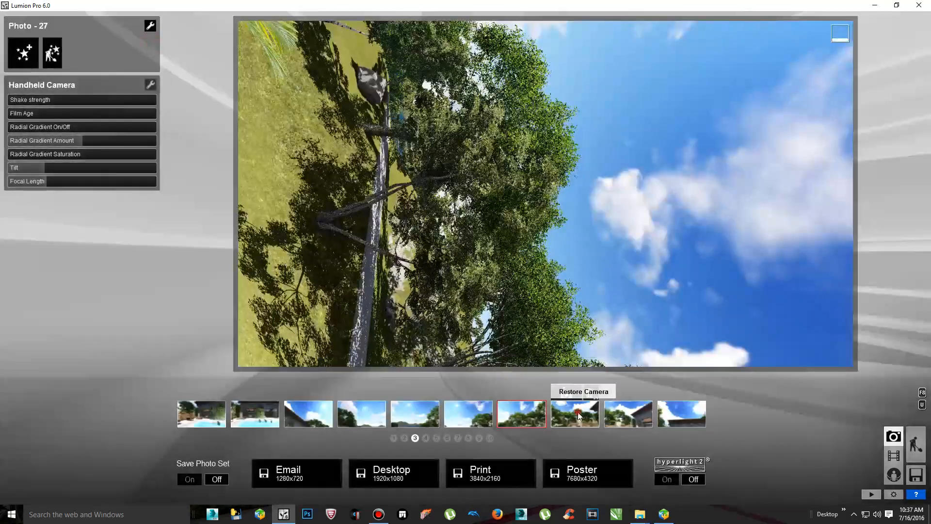
pyautogui.click(575, 413)
pyautogui.click(151, 26)
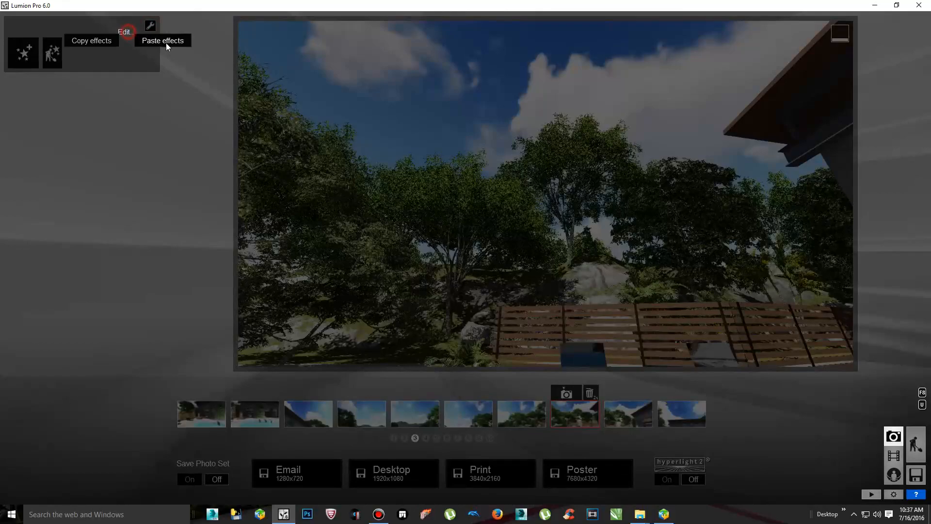
pyautogui.click(165, 42)
# Paste the Handheld Camera effect onto Photos 29 and 30
pyautogui.click(628, 413)
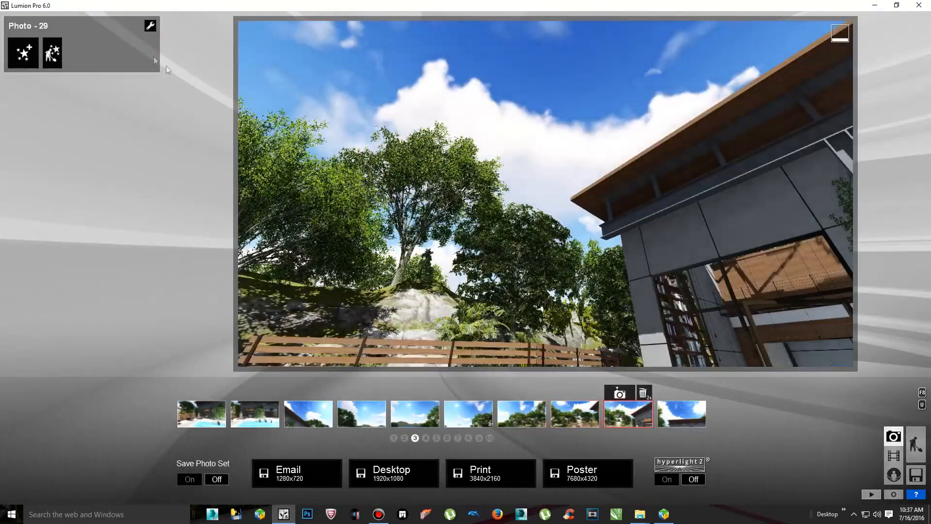
pyautogui.click(151, 27)
pyautogui.click(165, 42)
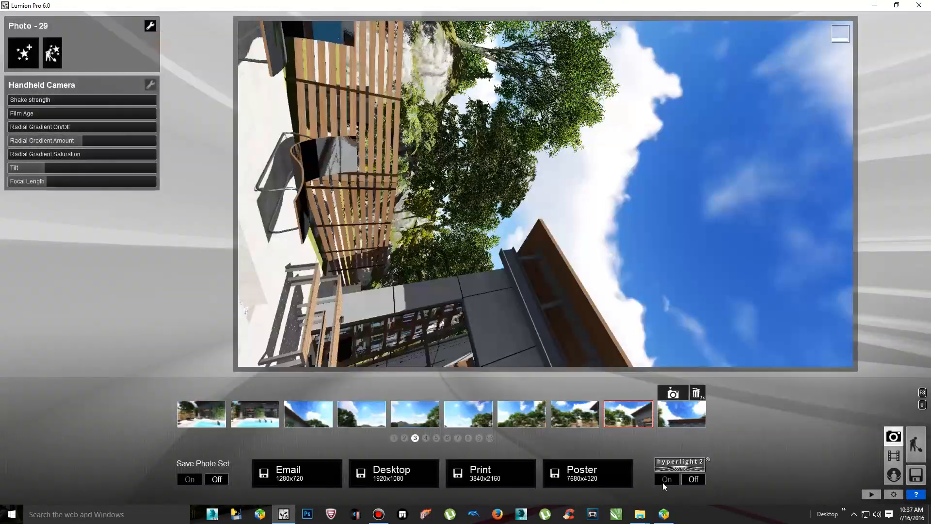
pyautogui.click(682, 413)
pyautogui.click(151, 27)
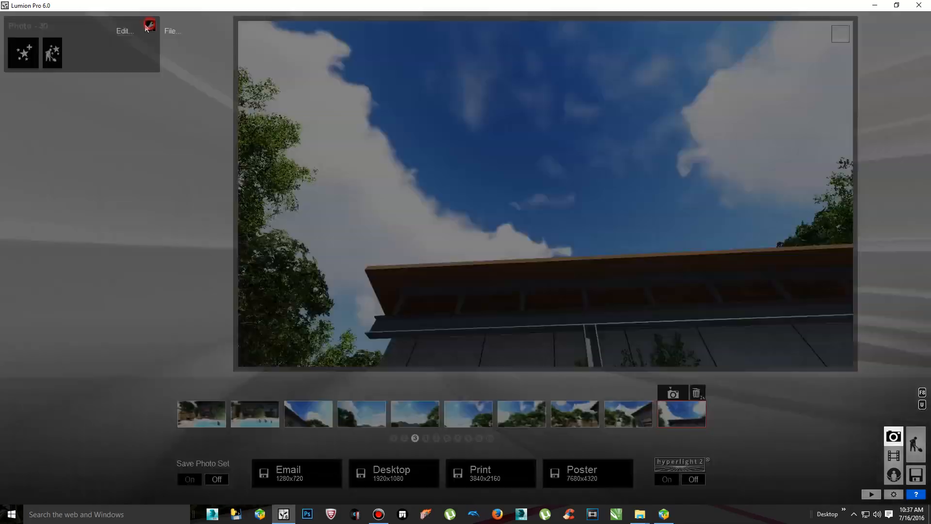
pyautogui.click(157, 43)
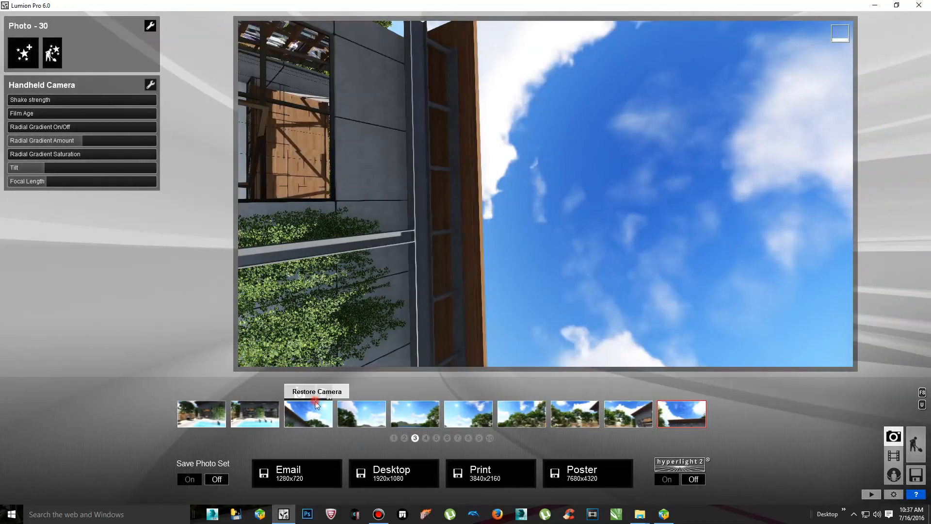
# Turn on Save Photo Set and render it at Desktop 1920x1080 as JPG files named m in the 360 panorama folder
pyautogui.click(315, 404)
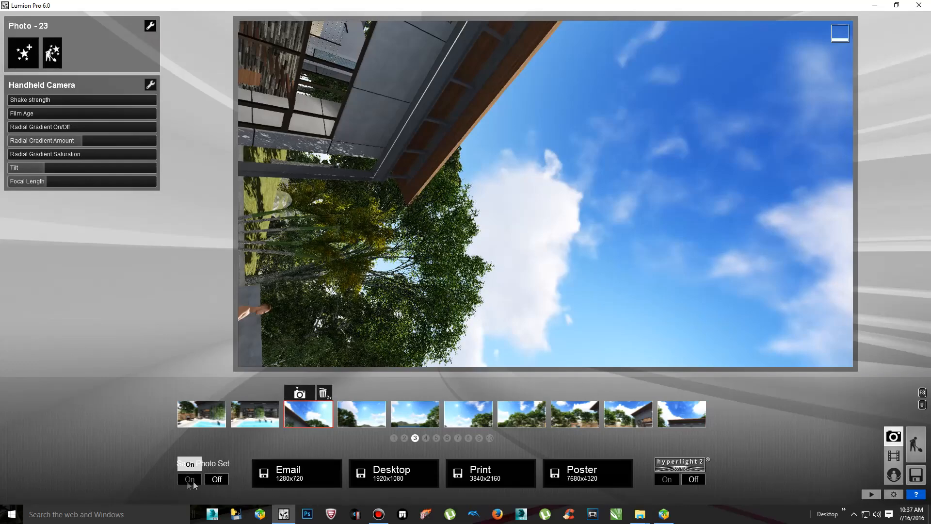
pyautogui.click(395, 480)
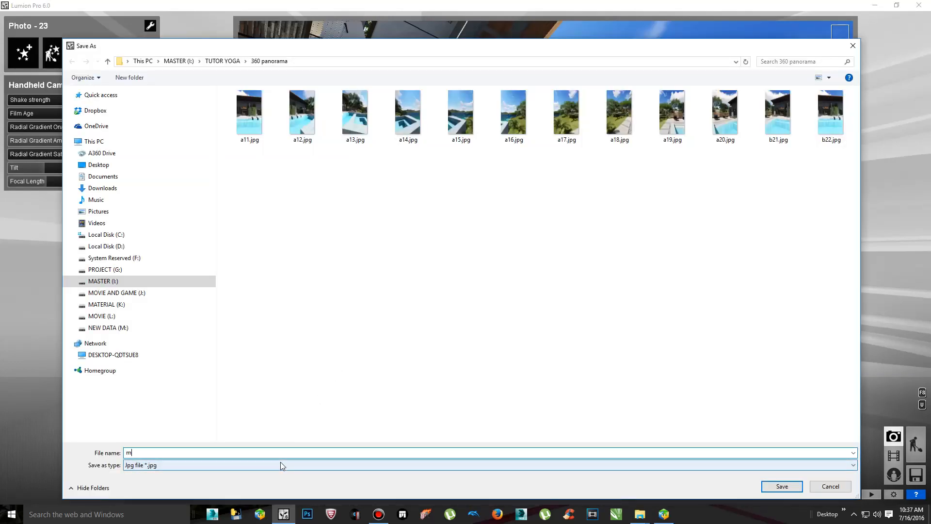
pyautogui.click(782, 486)
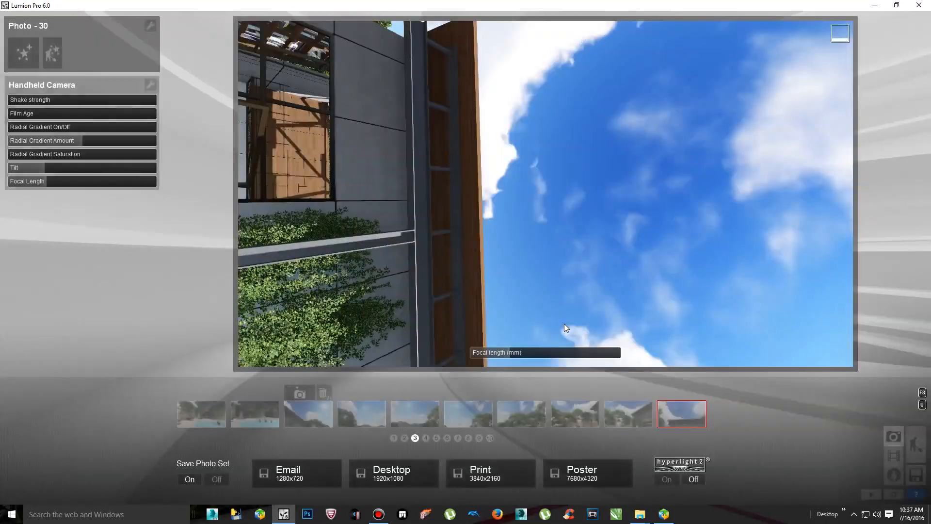
# Review the stored camera views of Photos 21 through 30 to check how they cover the pool surroundings and sky
pyautogui.click(324, 413)
pyautogui.click(278, 411)
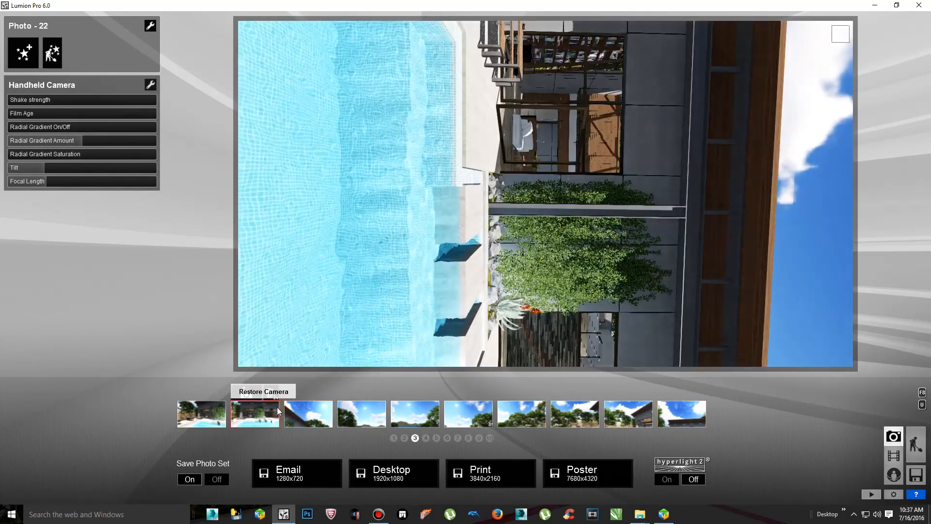
pyautogui.click(215, 416)
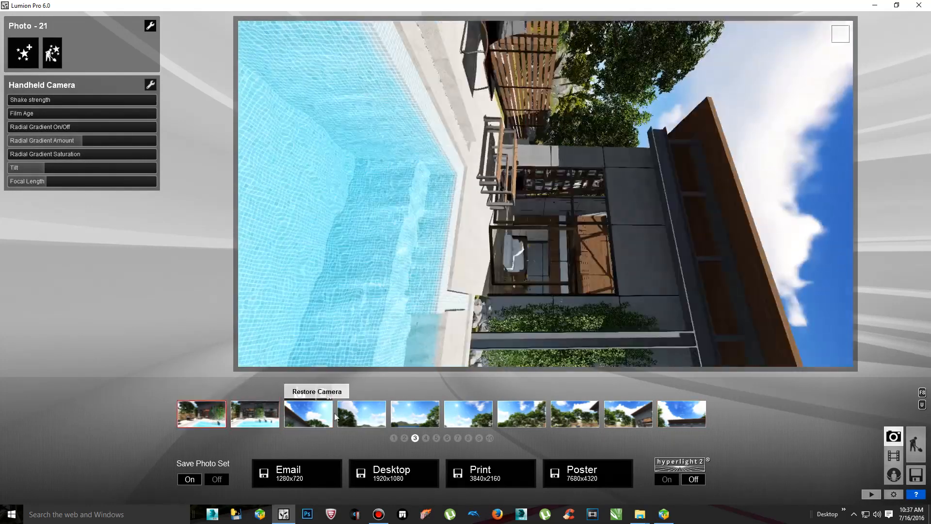
pyautogui.click(314, 413)
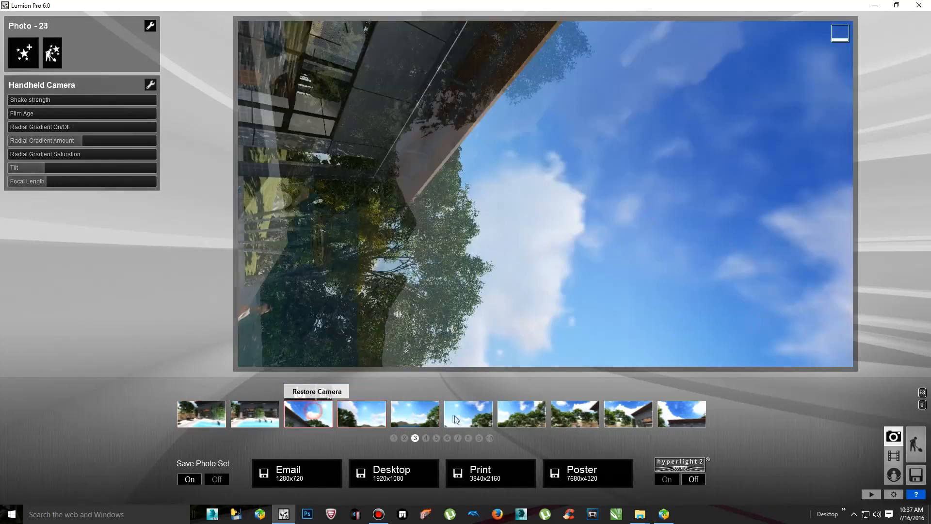
pyautogui.click(415, 415)
pyautogui.click(522, 416)
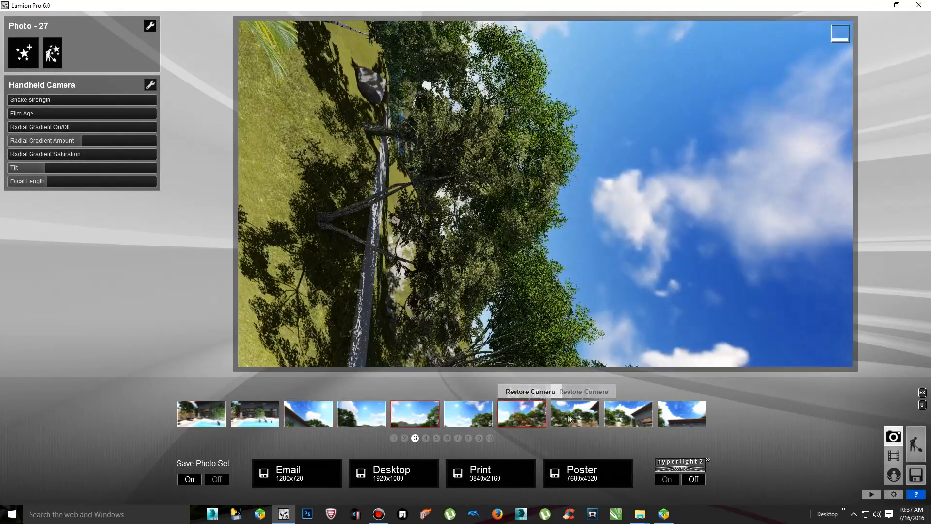
pyautogui.click(571, 416)
pyautogui.click(629, 415)
pyautogui.click(682, 414)
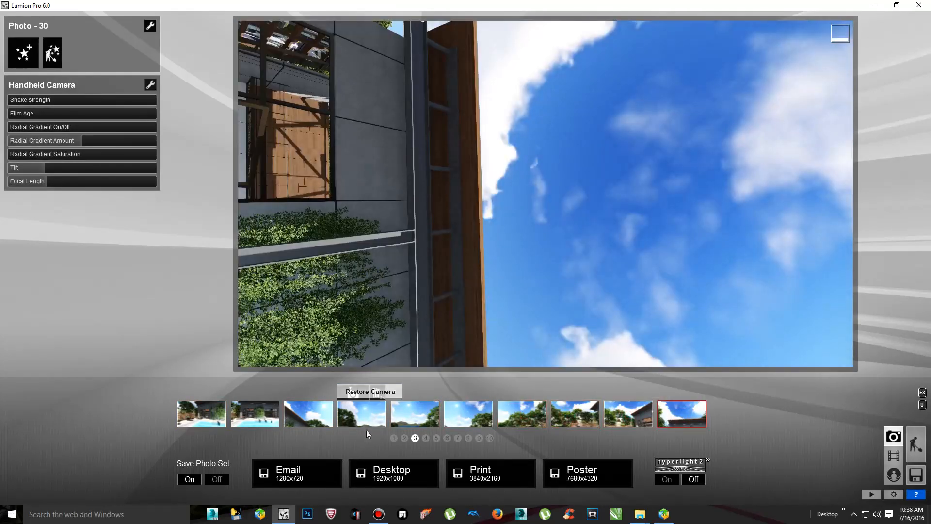
# Open photo set 4, tilt the camera down toward the pool's tiled edge, and store successive views in its first two slots
pyautogui.click(426, 438)
pyautogui.press('s')
pyautogui.moveTo(505, 203); pyautogui.dragTo(290, 366, button='right')
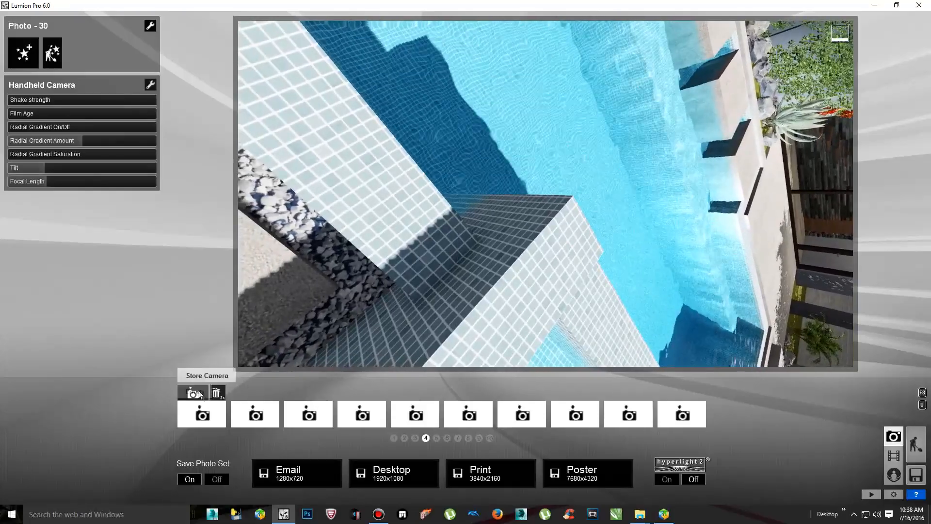
pyautogui.moveTo(490, 248); pyautogui.dragTo(513, 292, button='right')
pyautogui.moveTo(254, 410)
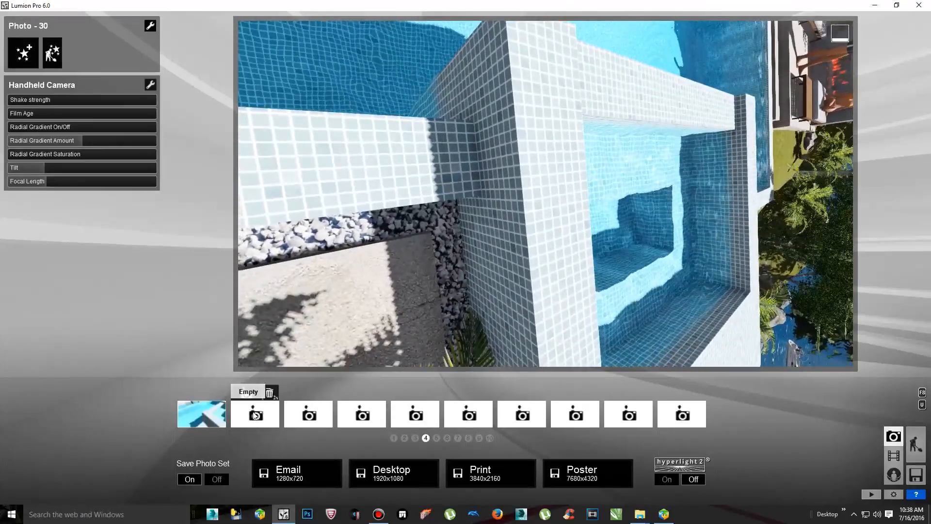
pyautogui.click(247, 395)
# Turn the downward-tilted camera past the small raised pool toward the palms and store the view in the third slot
pyautogui.moveTo(437, 281); pyautogui.dragTo(485, 253, button='right')
pyautogui.moveTo(669, 183); pyautogui.dragTo(658, 194, button='right')
pyautogui.moveTo(700, 114); pyautogui.dragTo(642, 52, button='right')
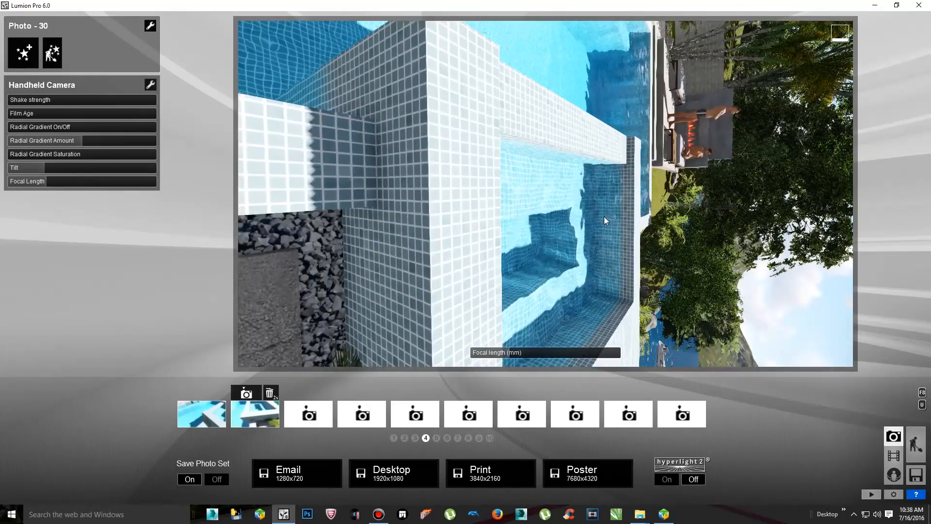
pyautogui.moveTo(605, 221); pyautogui.dragTo(689, 51, button='right')
pyautogui.moveTo(724, 134); pyautogui.dragTo(796, 120, button='right')
pyautogui.moveTo(455, 339); pyautogui.dragTo(453, 325, button='right')
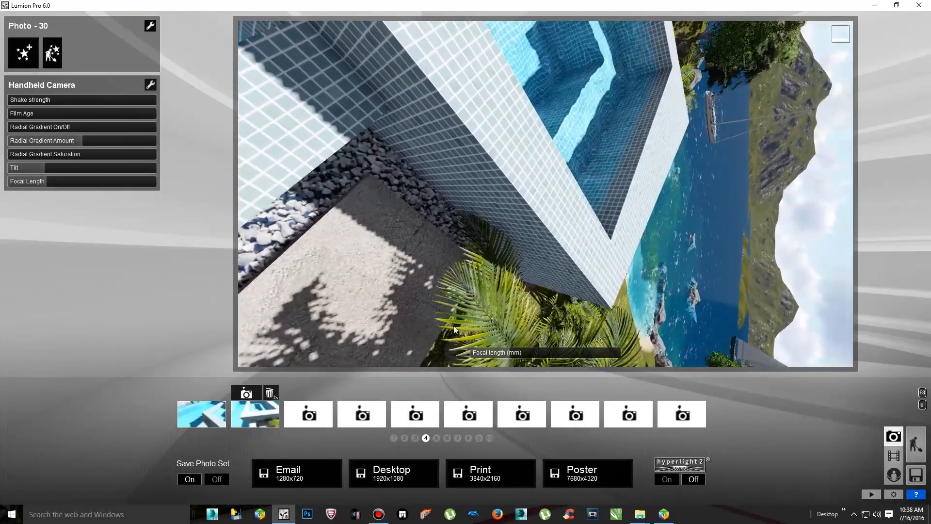
pyautogui.moveTo(685, 177); pyautogui.dragTo(557, 253, button='right')
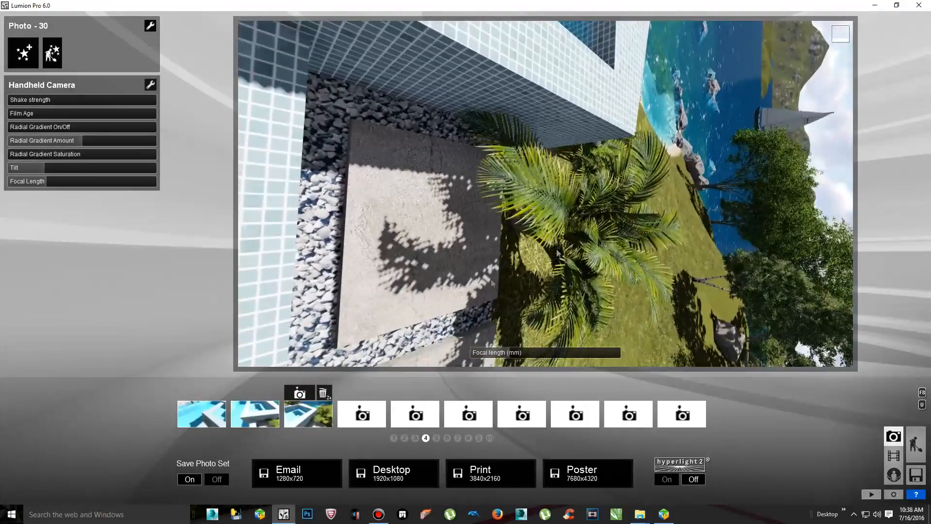
# Store successive downward-tilted views of the palms, stepping slabs and pool edge in the fourth, fifth and sixth slots
pyautogui.click(360, 399)
pyautogui.moveTo(674, 193); pyautogui.dragTo(635, 233, button='right')
pyautogui.click(406, 393)
pyautogui.moveTo(616, 240); pyautogui.dragTo(718, 237, button='right')
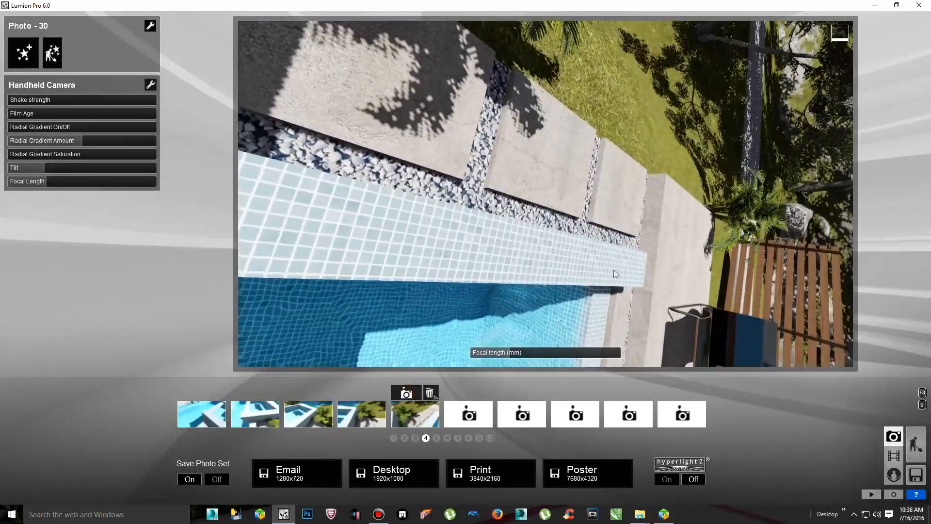
pyautogui.click(460, 393)
# Store successive downward-tilted views of the pool's tiled edge and water in the seventh and eighth slots
pyautogui.moveTo(651, 287); pyautogui.dragTo(747, 311, button='right')
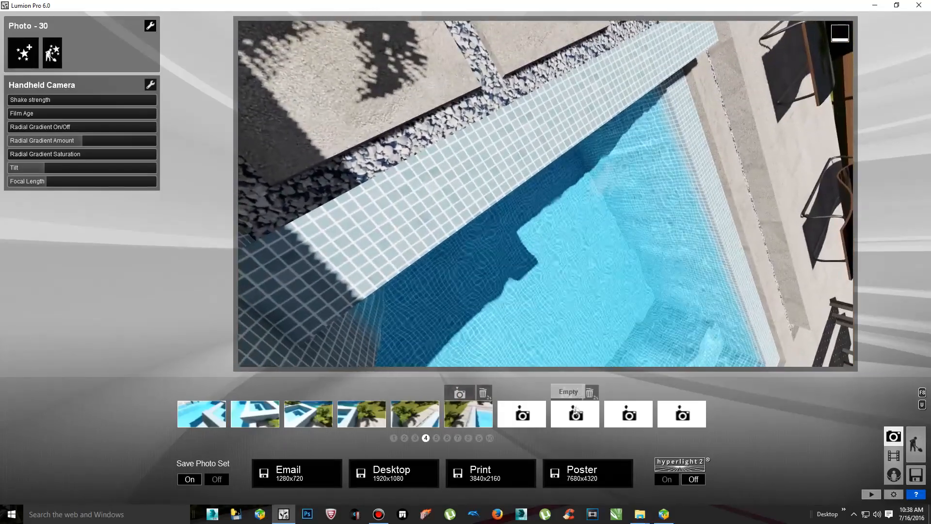
pyautogui.click(513, 393)
pyautogui.moveTo(546, 194); pyautogui.dragTo(554, 189, button='right')
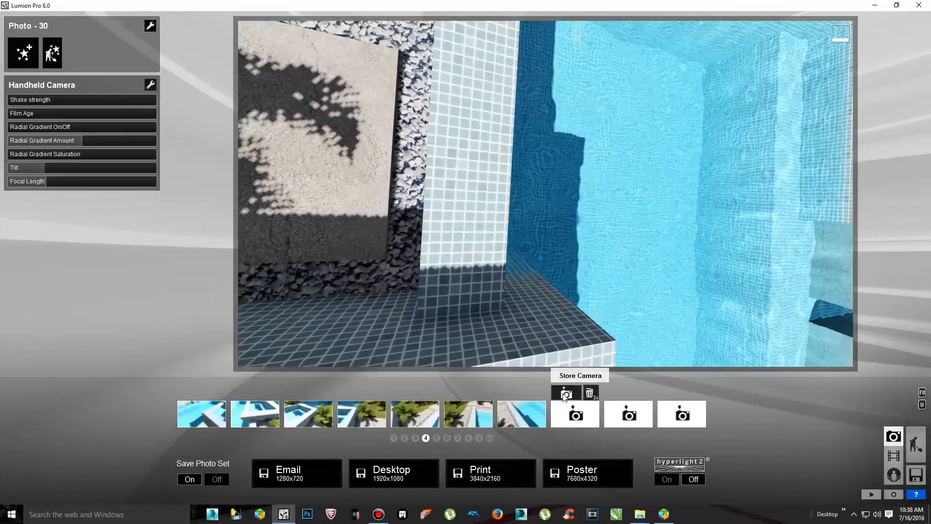
pyautogui.click(566, 393)
# Turn the downward-tilted camera around the corner of the raised tiled wall and store views in the ninth and tenth slots
pyautogui.moveTo(545, 187); pyautogui.dragTo(542, 250, button='right')
pyautogui.moveTo(629, 412)
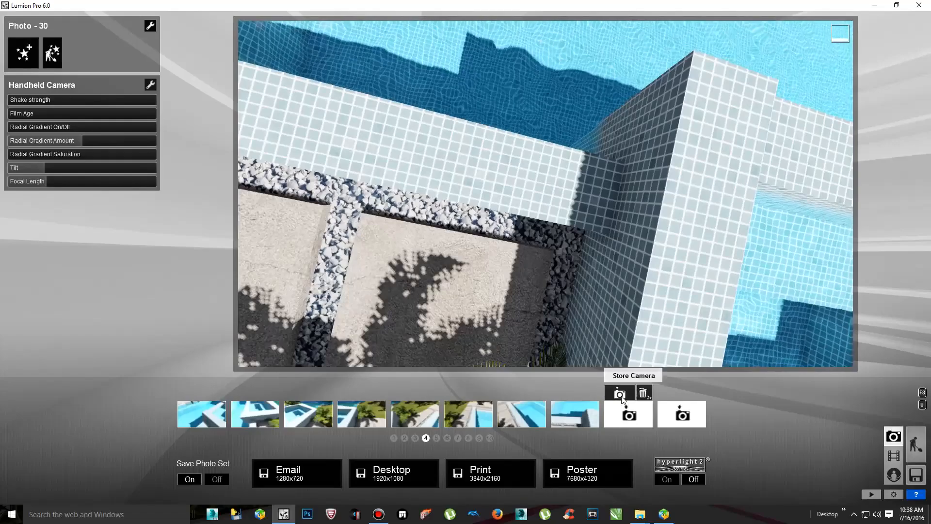
pyautogui.click(620, 393)
pyautogui.moveTo(546, 194); pyautogui.dragTo(543, 223, button='right')
pyautogui.moveTo(682, 412)
pyautogui.click(673, 394)
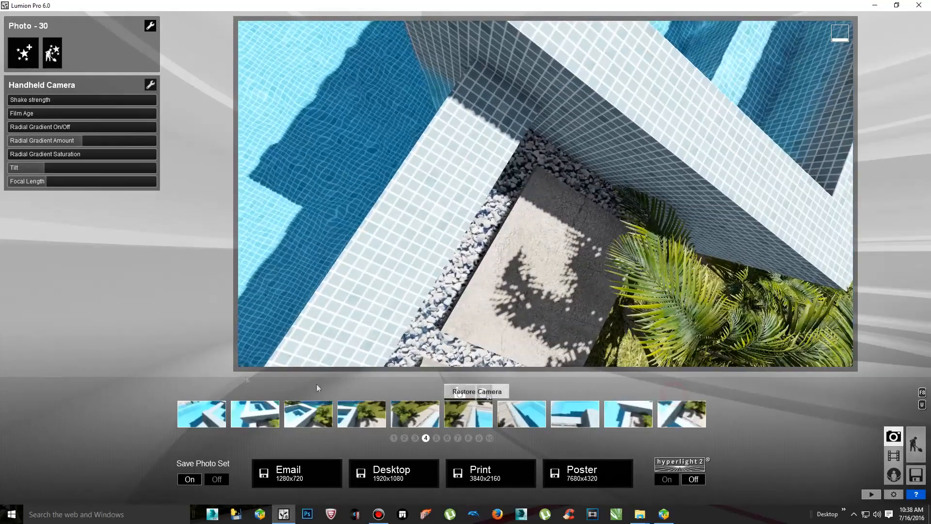
# Apply the copied Handheld Camera effect to Photos 31, 32, 33 and 34
pyautogui.click(202, 414)
pyautogui.click(151, 26)
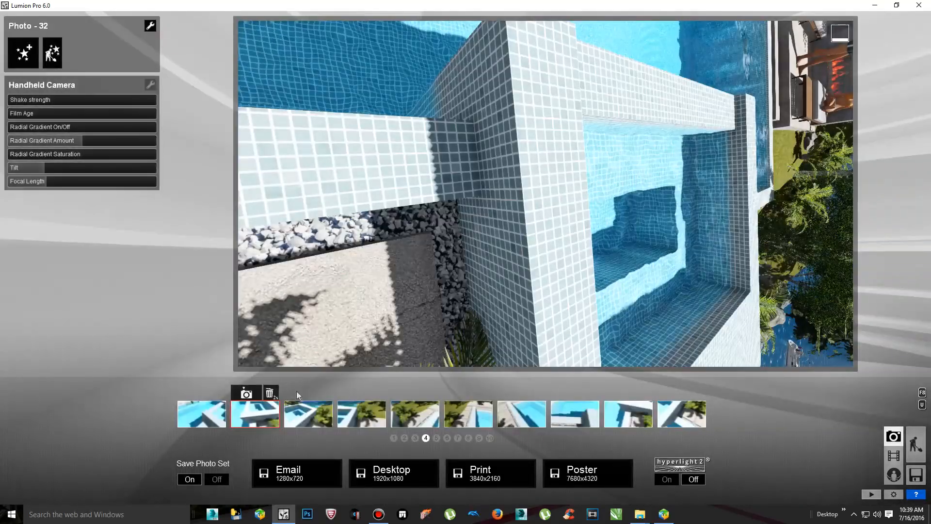
pyautogui.click(306, 412)
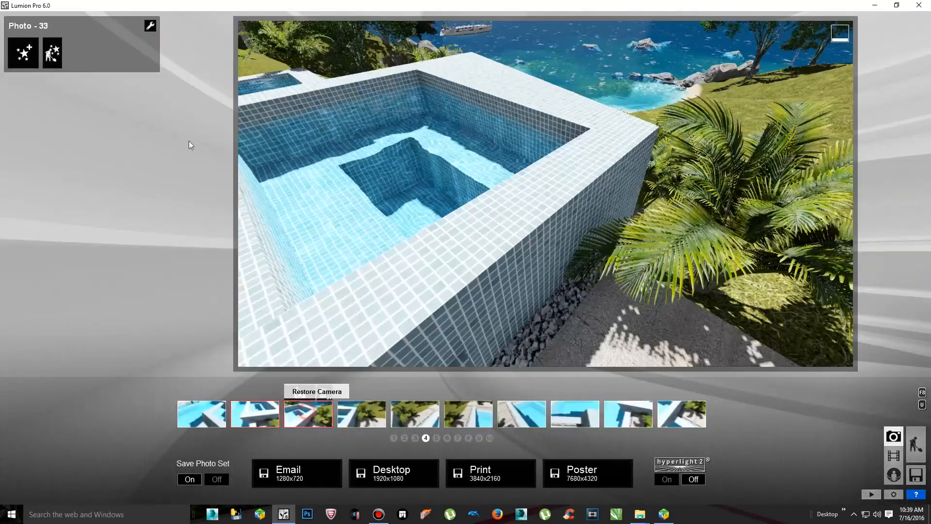
pyautogui.click(150, 26)
pyautogui.click(160, 45)
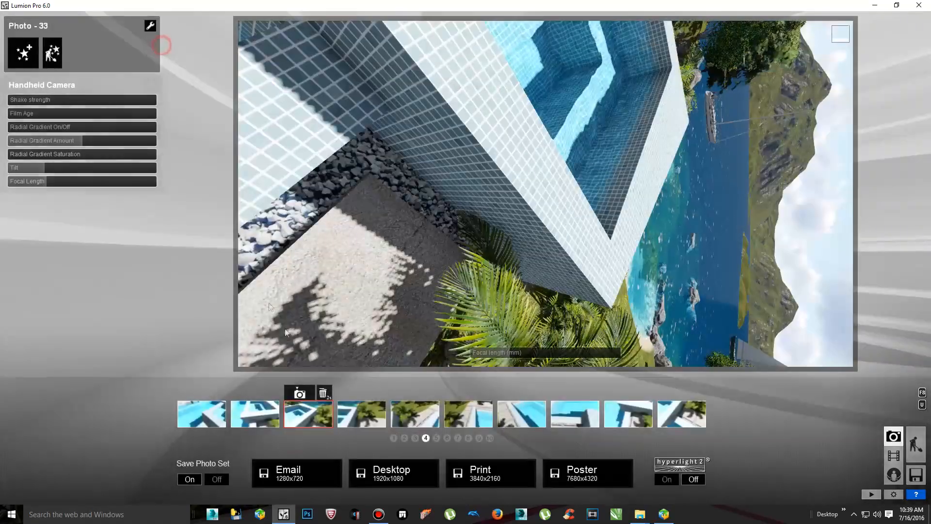
pyautogui.click(347, 416)
pyautogui.click(150, 26)
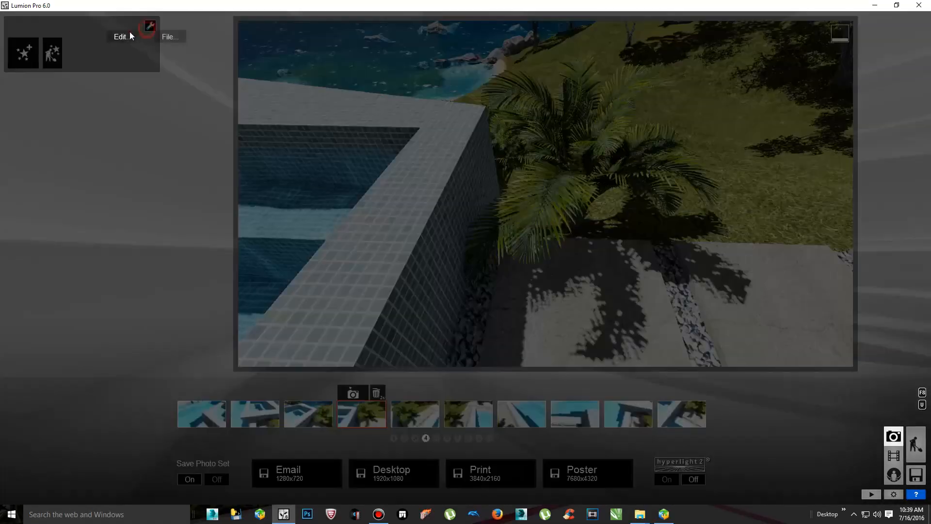
pyautogui.click(161, 45)
# Apply the copied Handheld Camera effect to Photos 35, 36 and 37
pyautogui.click(410, 413)
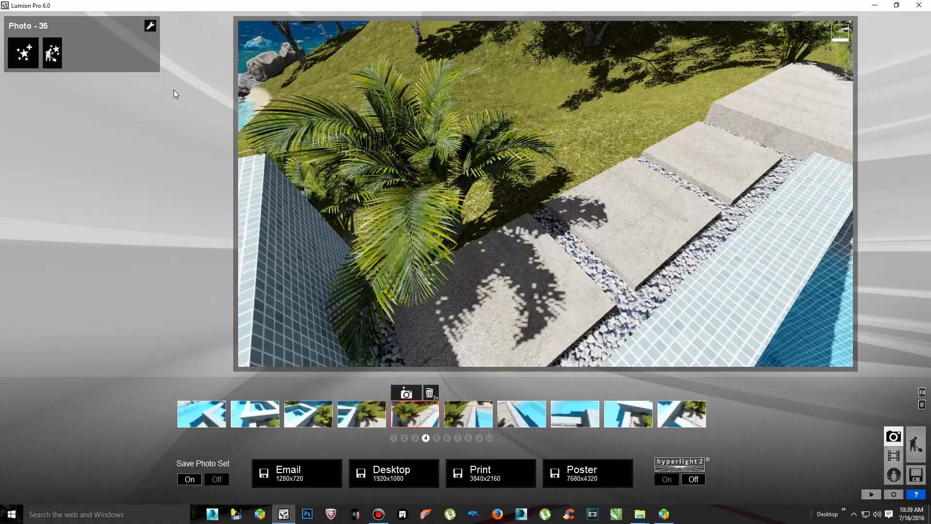
pyautogui.click(150, 26)
pyautogui.click(161, 43)
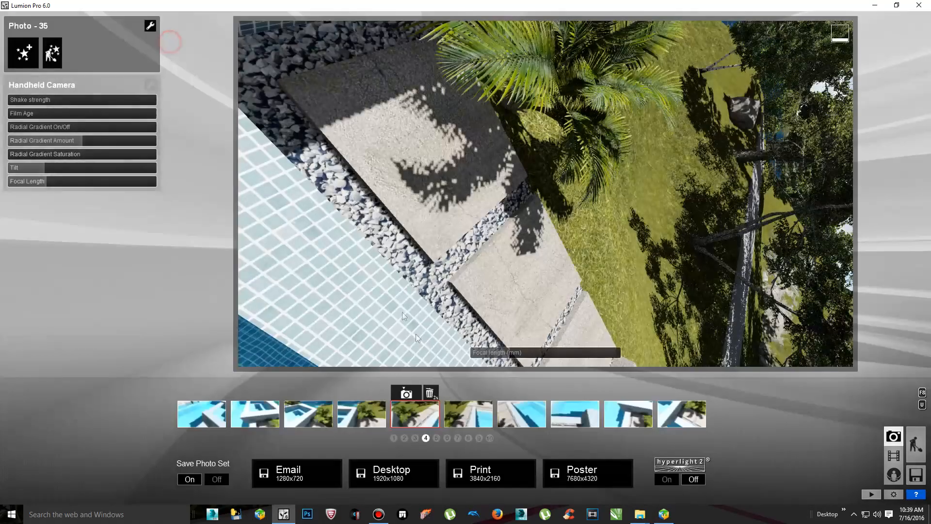
pyautogui.click(461, 407)
pyautogui.click(150, 27)
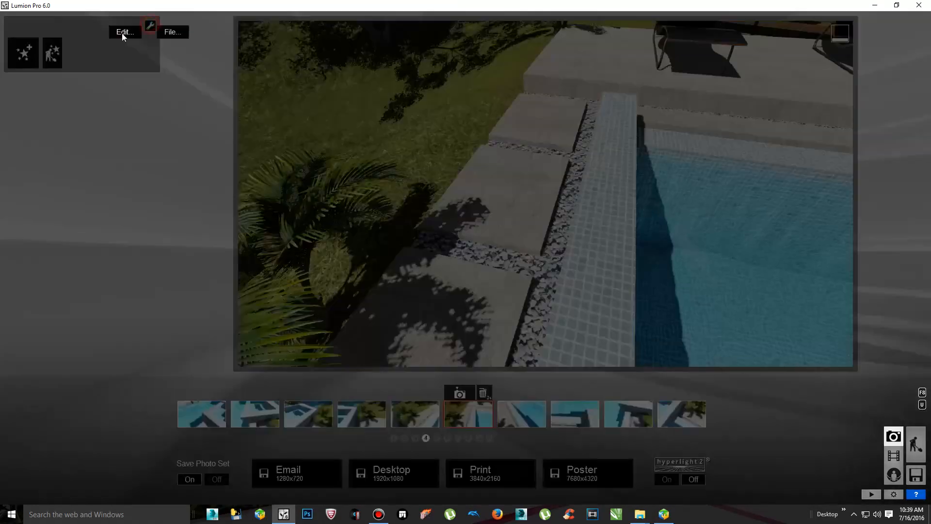
pyautogui.click(161, 42)
pyautogui.click(522, 413)
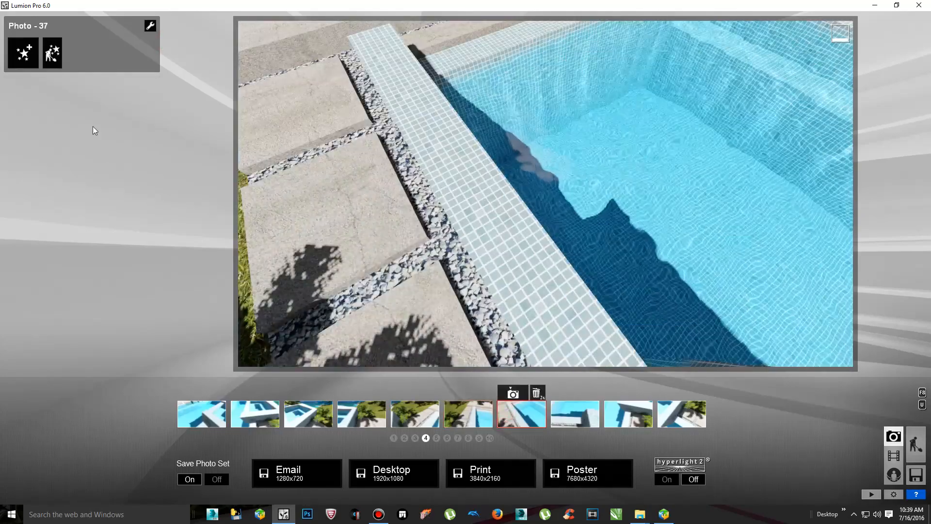
pyautogui.click(148, 27)
pyautogui.click(156, 42)
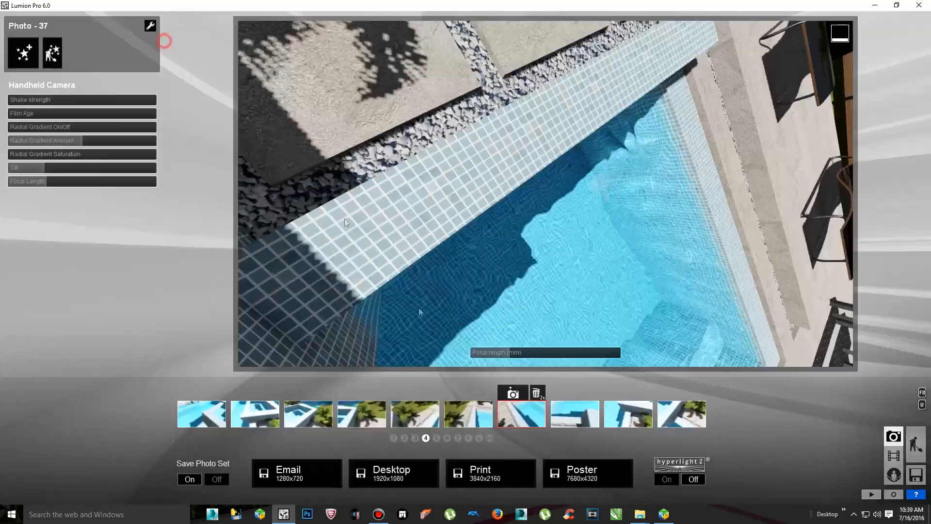
# Apply the copied Handheld Camera effect to Photos 38, 39 and 40
pyautogui.click(556, 407)
pyautogui.click(148, 26)
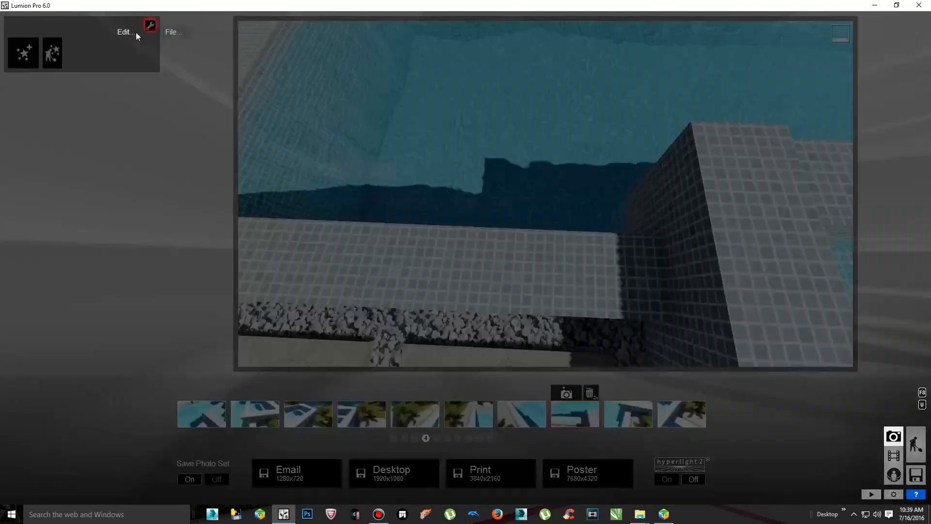
pyautogui.click(154, 42)
pyautogui.click(628, 412)
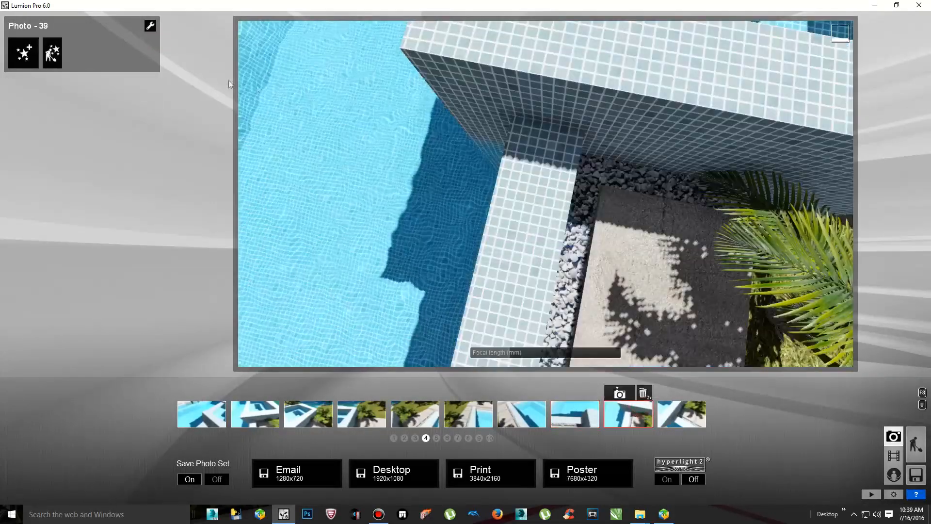
pyautogui.click(148, 26)
pyautogui.click(155, 43)
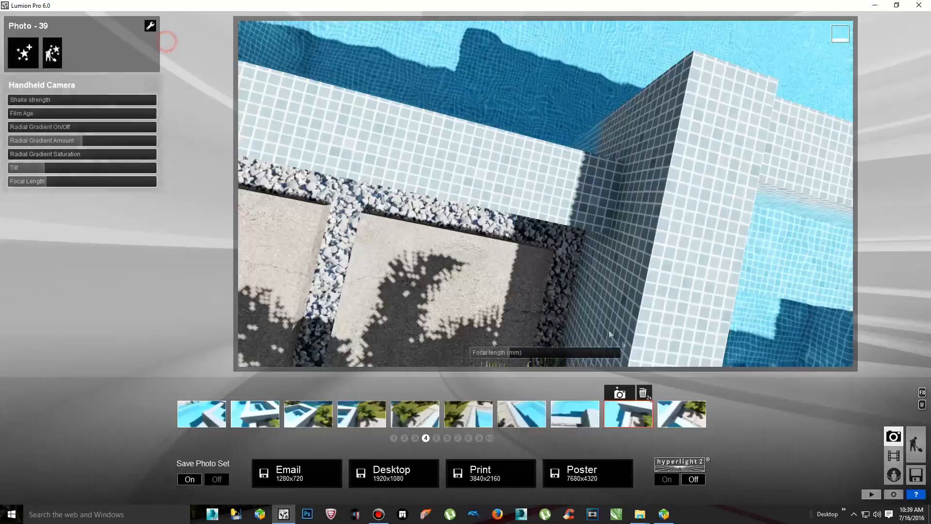
pyautogui.click(672, 407)
pyautogui.click(149, 26)
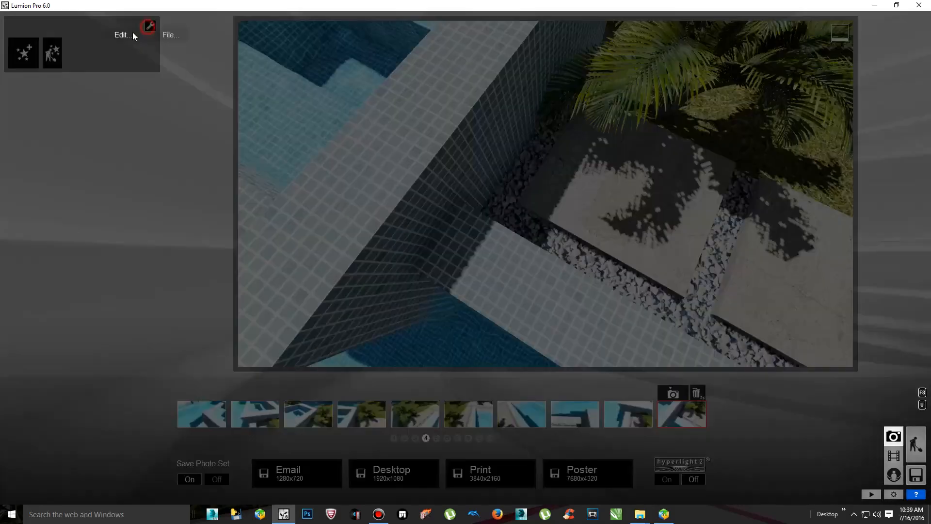
pyautogui.click(153, 44)
# Render the photo set at Desktop 1920x1080 as JPG files into the 360 panorama folder with the base name z
pyautogui.click(386, 477)
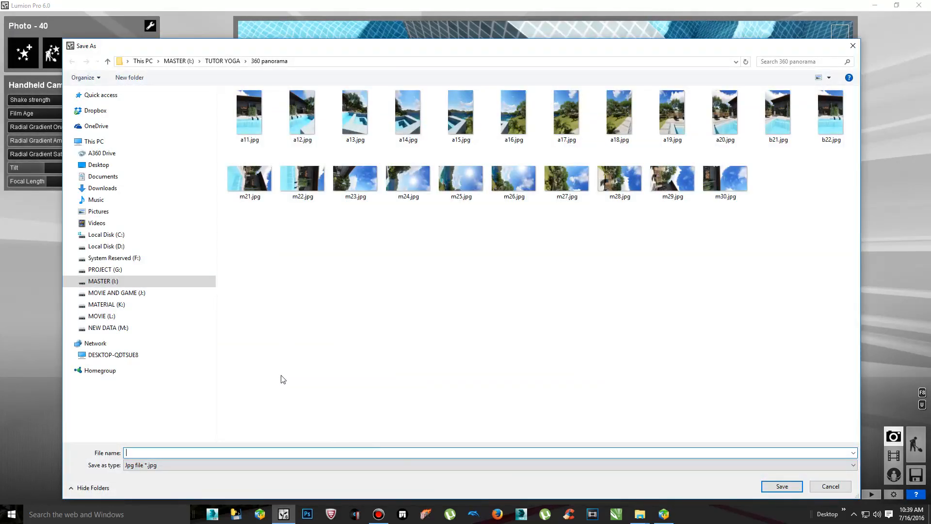
pyautogui.write('z')
pyautogui.press('Return')
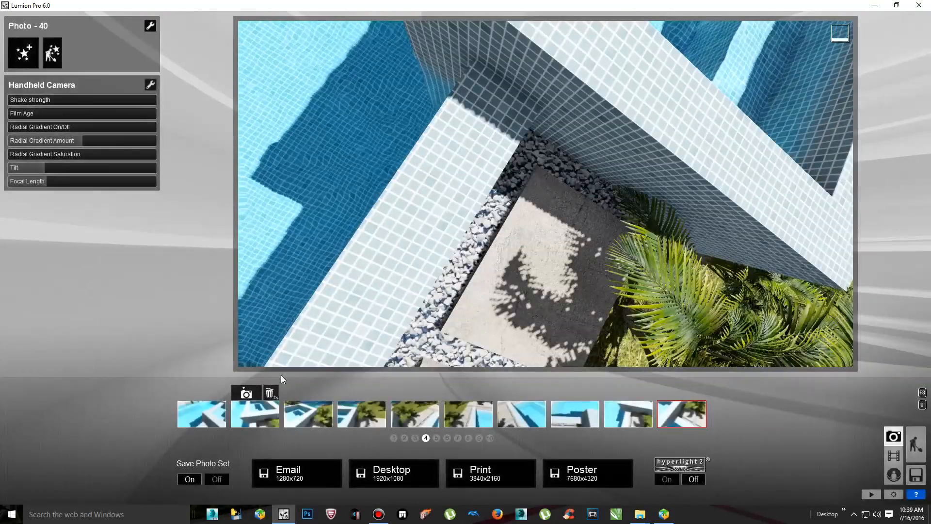
# Switch to the 360 panorama folder in File Explorer and delete m21.jpg and m22.jpg
pyautogui.click(640, 514)
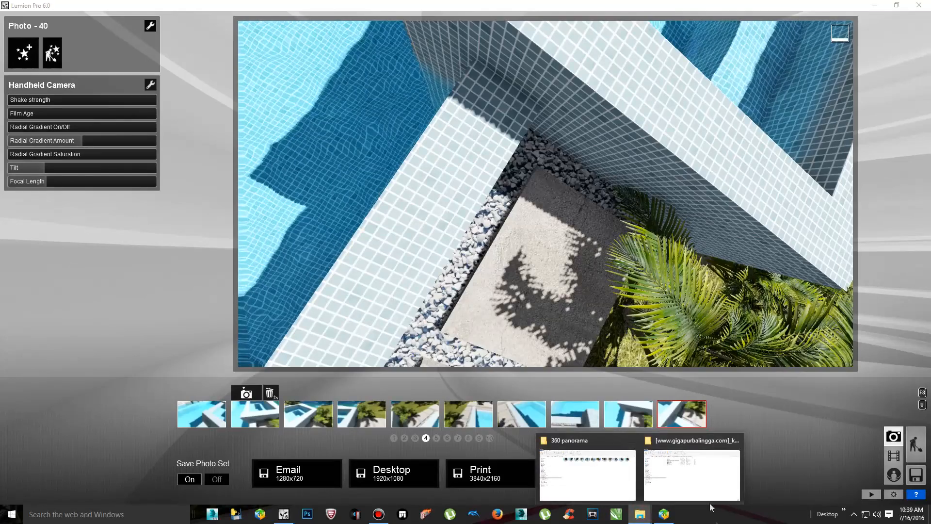
pyautogui.click(624, 485)
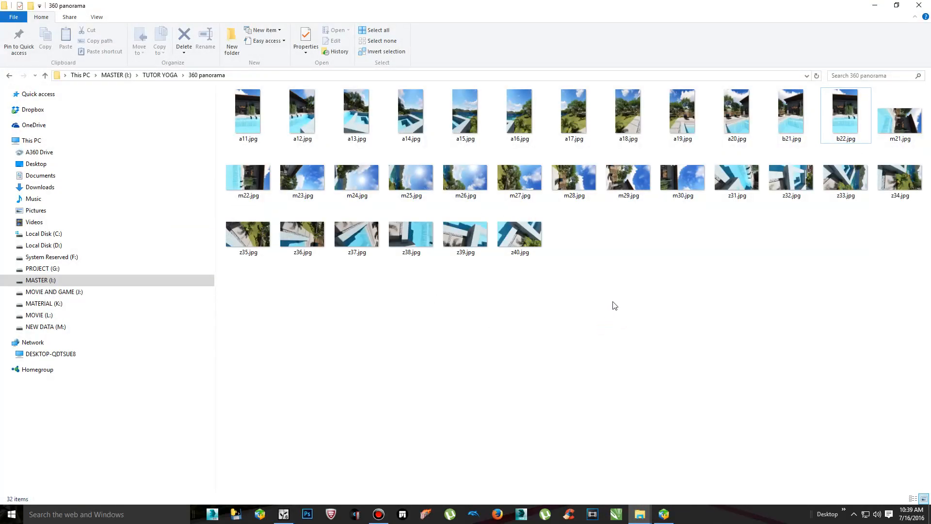
pyautogui.click(903, 127)
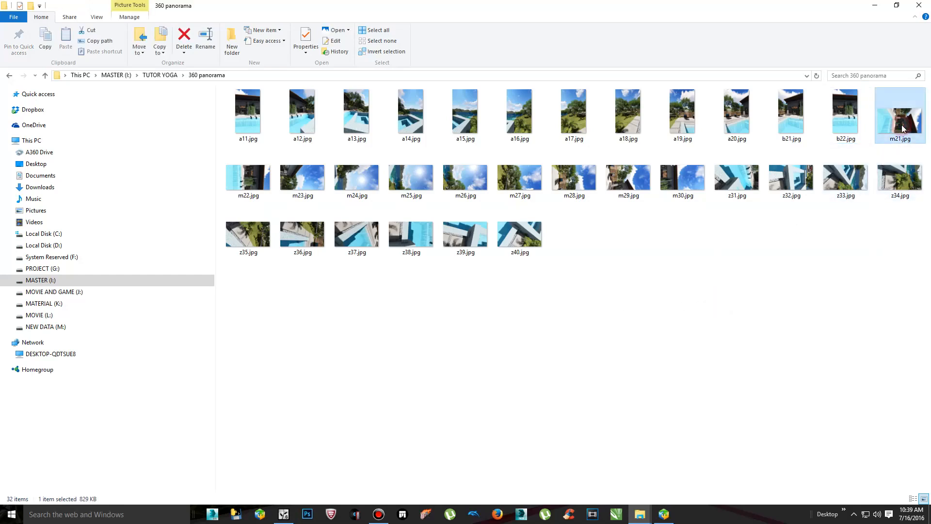
pyautogui.press('Delete')
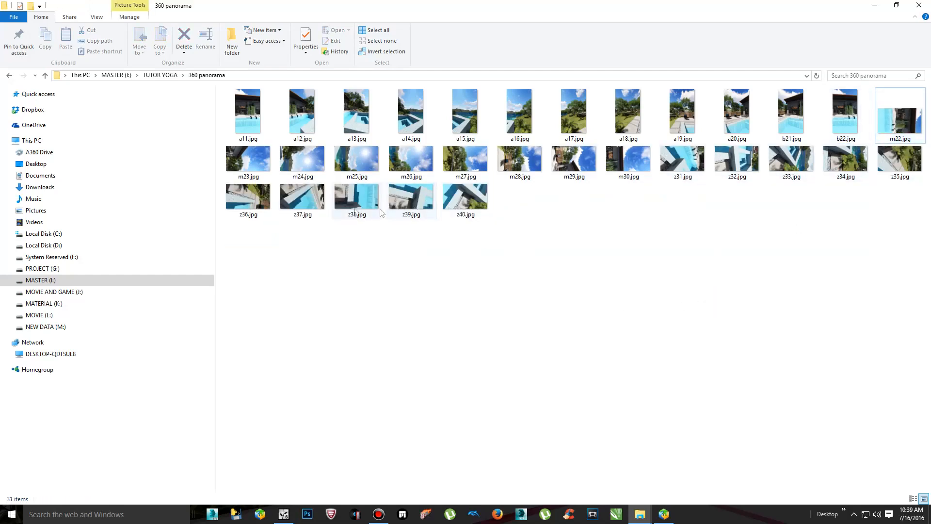
pyautogui.click(898, 114)
pyautogui.press('Delete')
# Open m23.jpg in Photos and rotate it until the house and trees stand upright in portrait orientation
pyautogui.click(899, 117)
pyautogui.rightClick(899, 116)
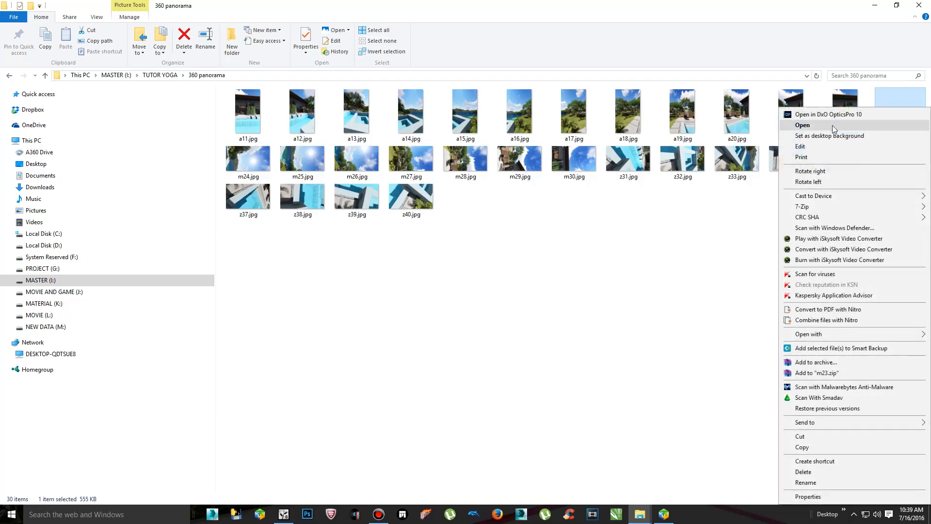
pyautogui.click(834, 124)
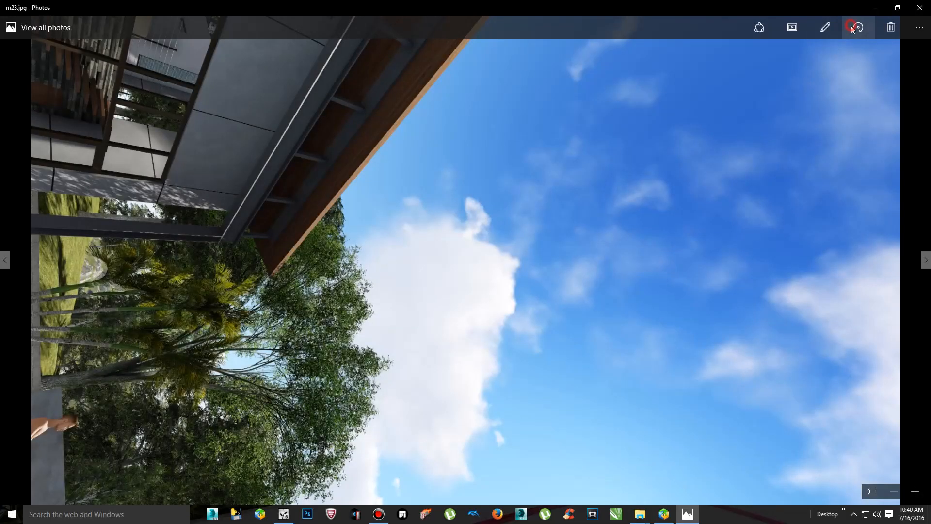
pyautogui.hotkey('ctrl', 'r')
pyautogui.hotkey('ctrl', 'r')
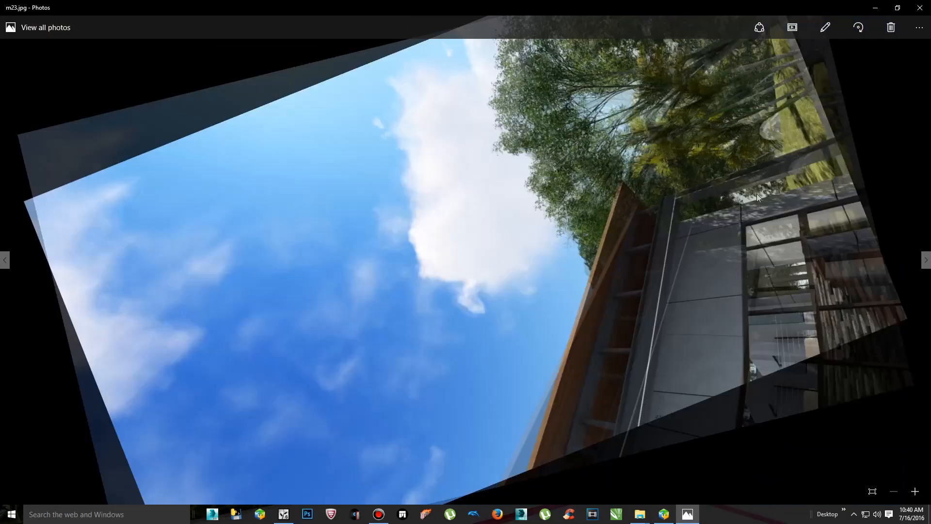
pyautogui.click(859, 27)
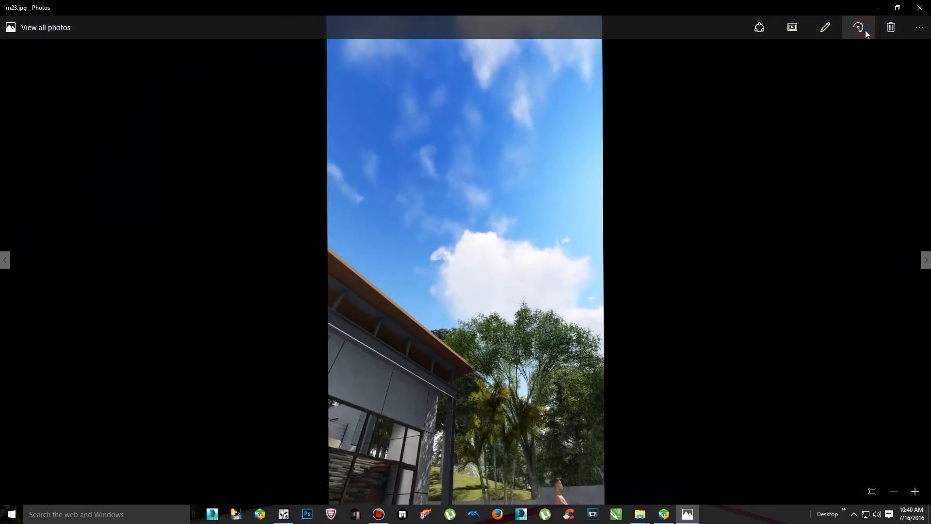
# Rotate the sky images m24.jpg, m25.jpg and m26.jpg upright into portrait orientation
pyautogui.click(926, 260)
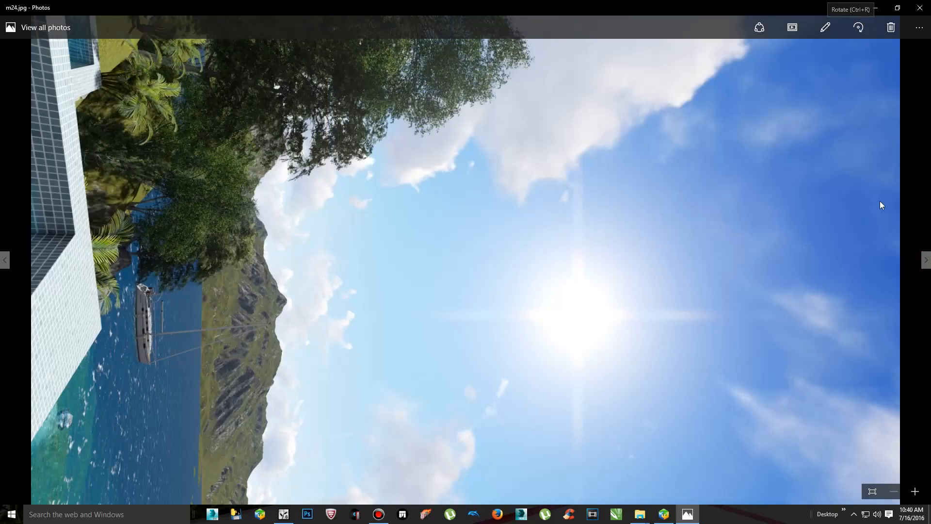
pyautogui.click(859, 27)
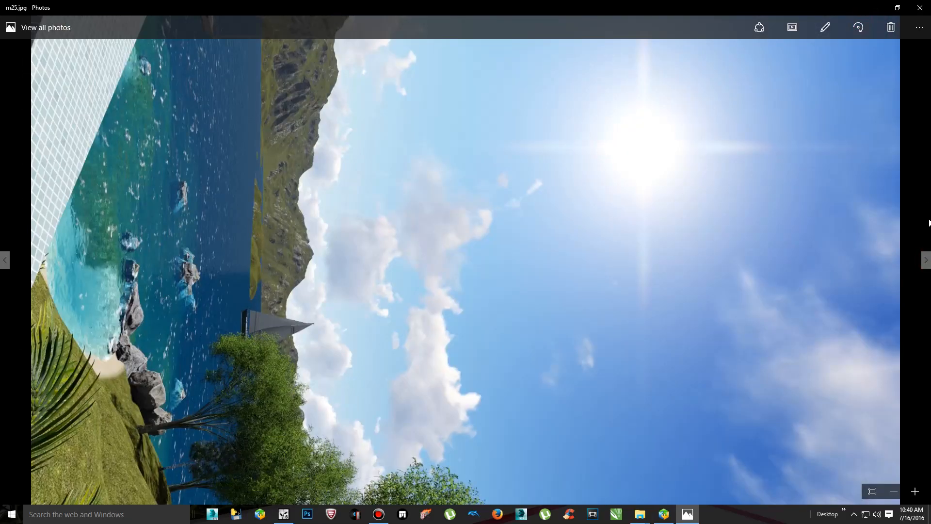
pyautogui.click(927, 260)
pyautogui.click(926, 258)
pyautogui.click(865, 31)
# Rotate the images m27.jpg through m30.jpg upright into portrait orientation
pyautogui.click(926, 259)
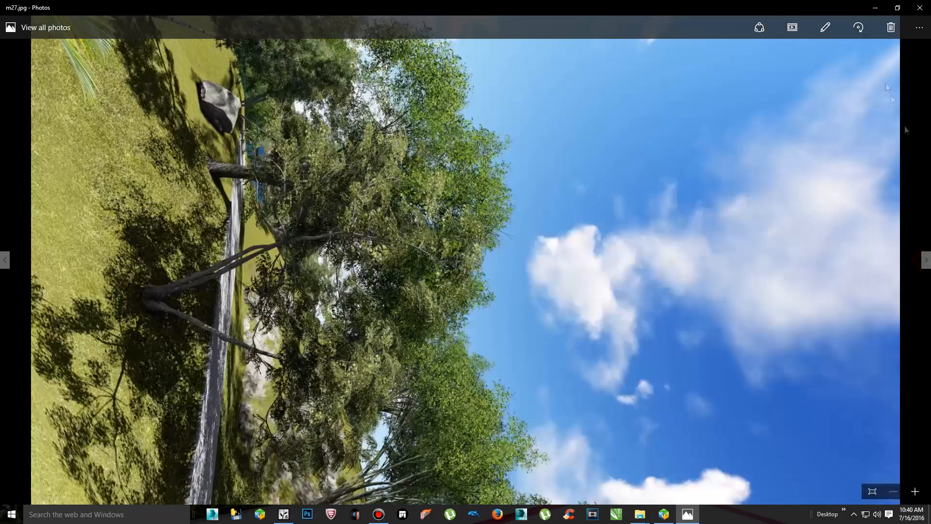
pyautogui.click(858, 27)
pyautogui.click(927, 260)
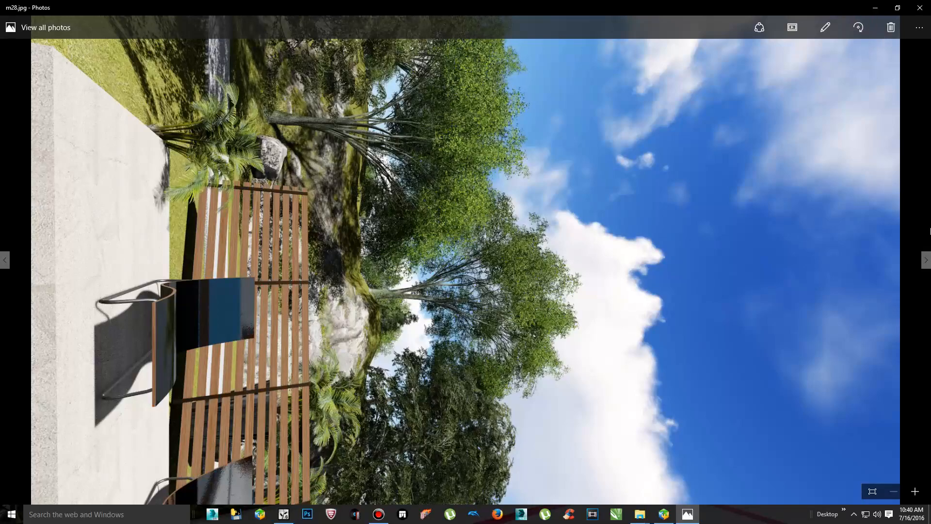
pyautogui.click(858, 27)
pyautogui.click(926, 260)
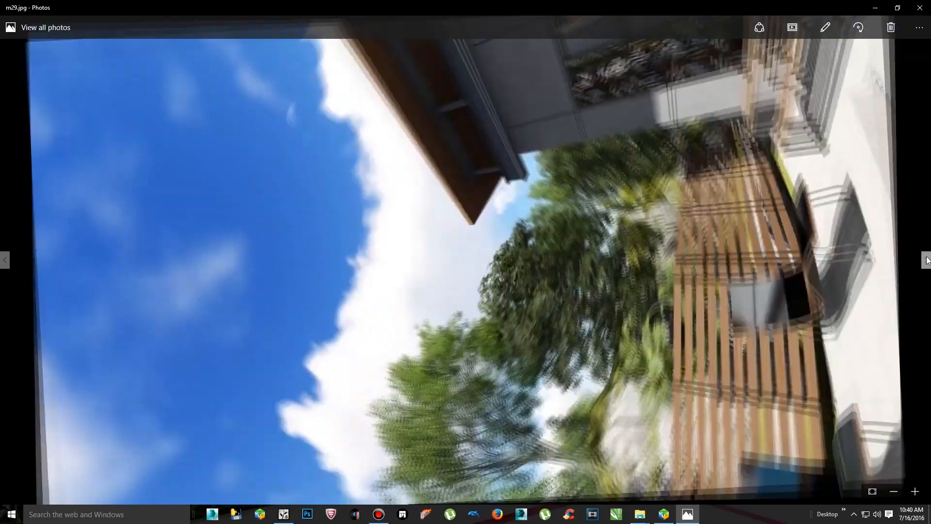
pyautogui.click(859, 27)
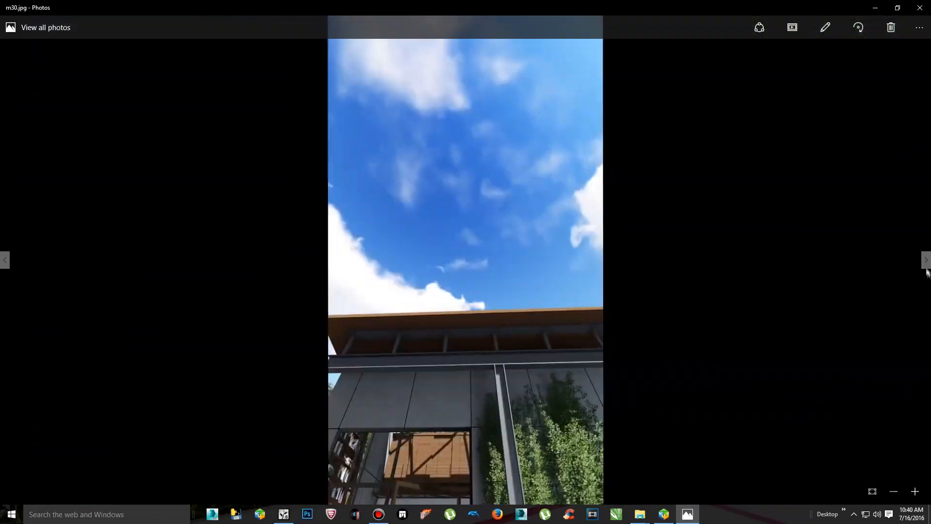
# Rotate the pool images z31.jpg through z34.jpg upright into portrait orientation
pyautogui.click(926, 260)
pyautogui.click(858, 27)
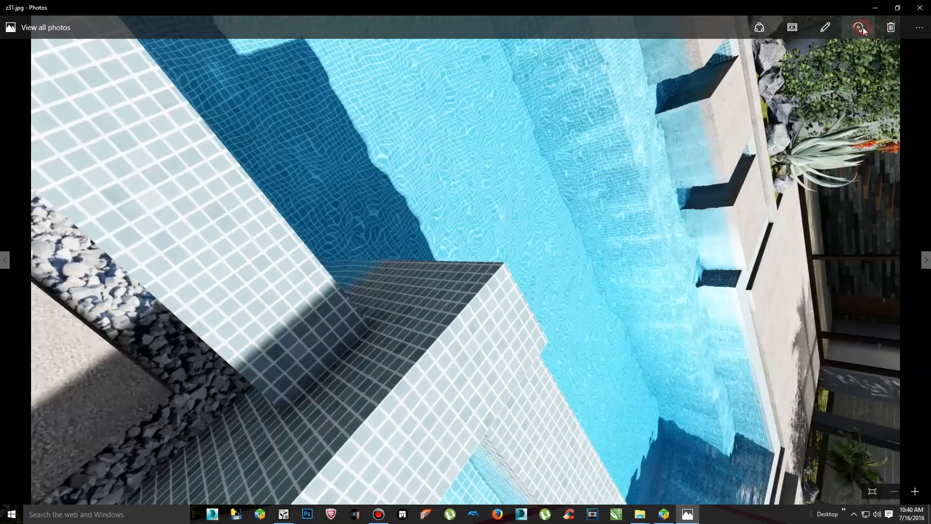
pyautogui.click(926, 260)
pyautogui.click(859, 27)
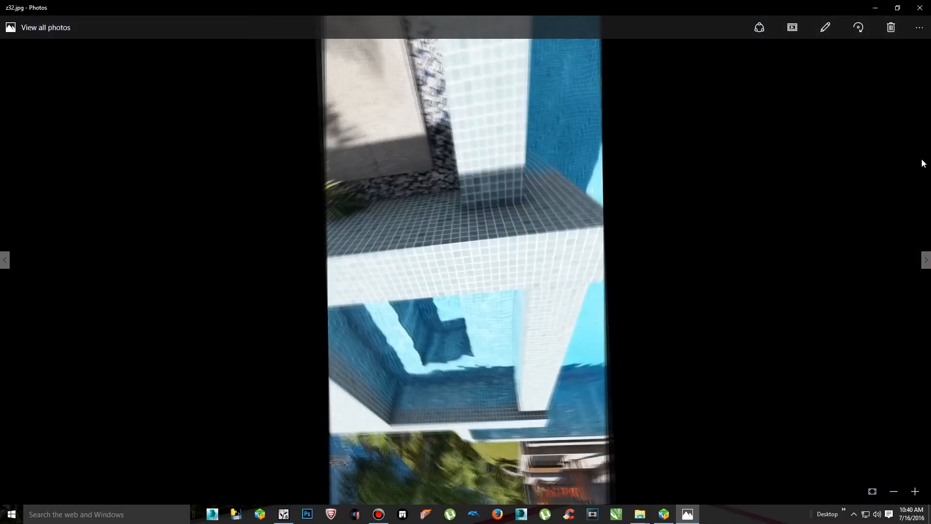
pyautogui.click(926, 260)
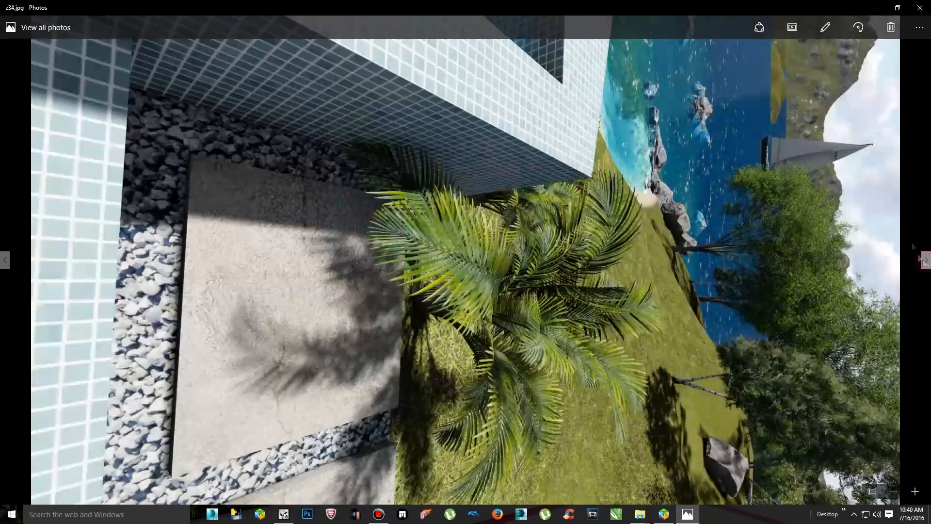
pyautogui.click(859, 27)
# Rotate the images z35.jpg through z40.jpg upright into portrait orientation and close Photos
pyautogui.click(926, 260)
pyautogui.click(859, 27)
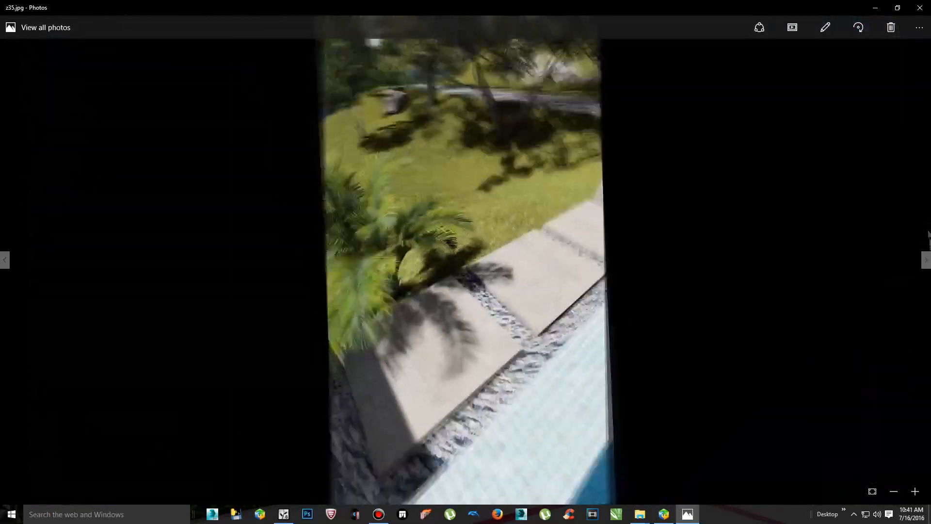
pyautogui.click(927, 260)
pyautogui.click(859, 27)
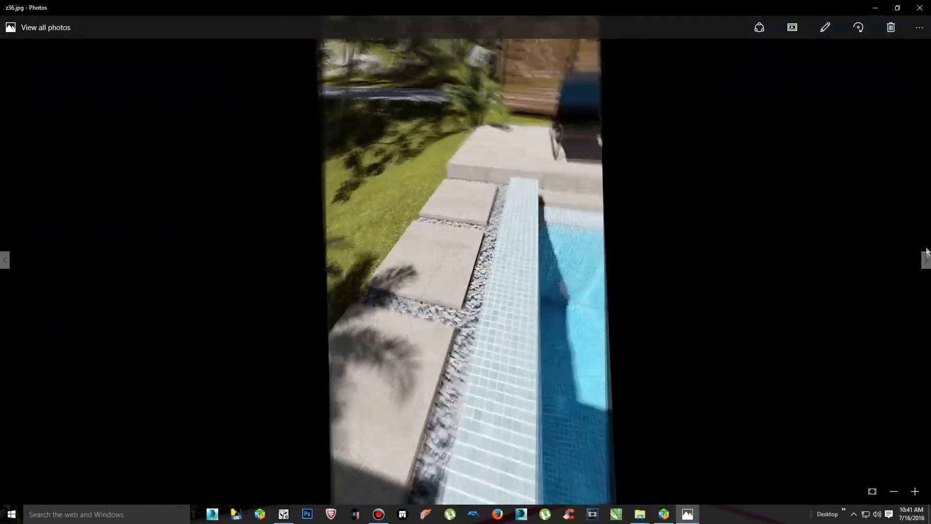
pyautogui.click(926, 260)
pyautogui.click(859, 27)
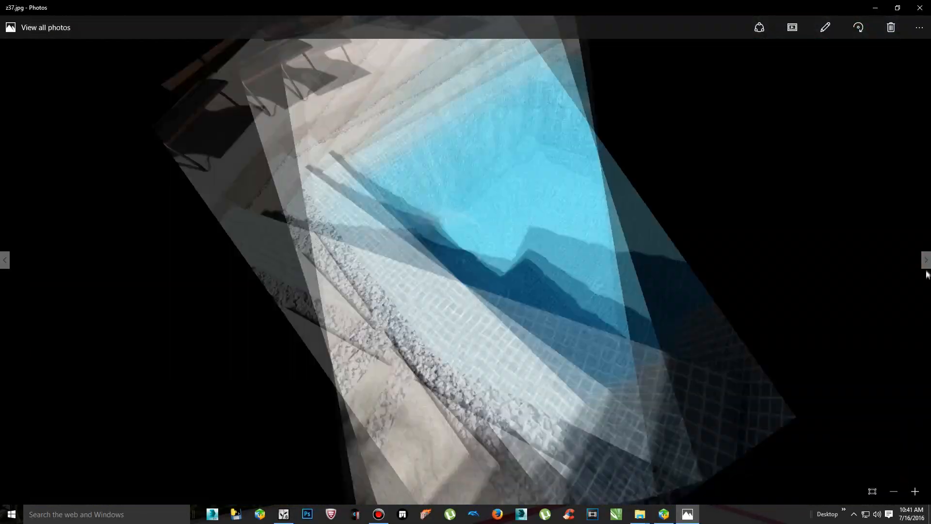
pyautogui.click(926, 260)
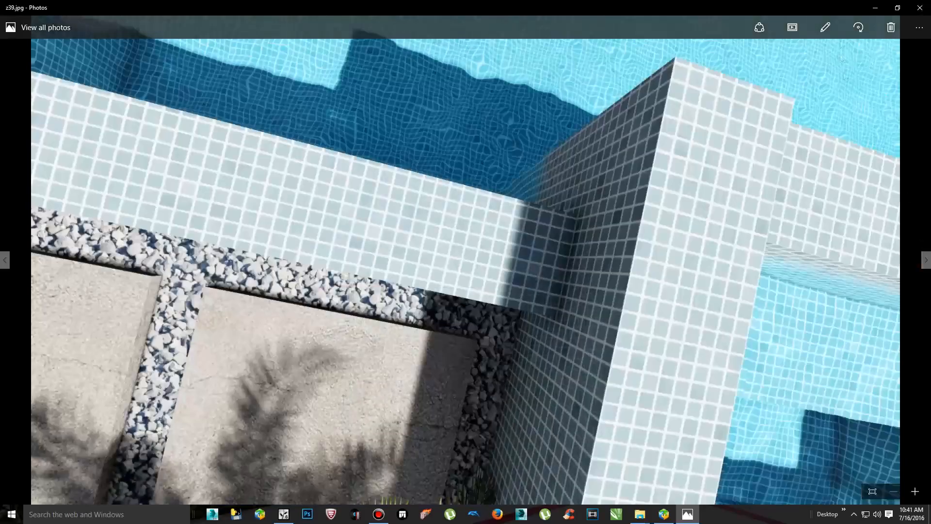
pyautogui.click(859, 28)
pyautogui.click(926, 260)
pyautogui.click(920, 8)
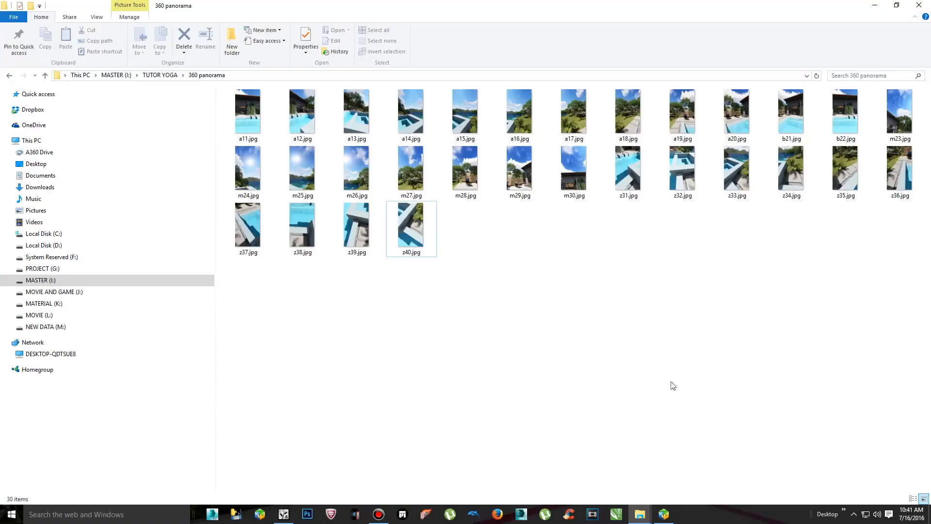
# Switch to Panoweaver and load all images from a11.jpg to z40.jpg in the 360 panorama folder as source images
pyautogui.click(673, 517)
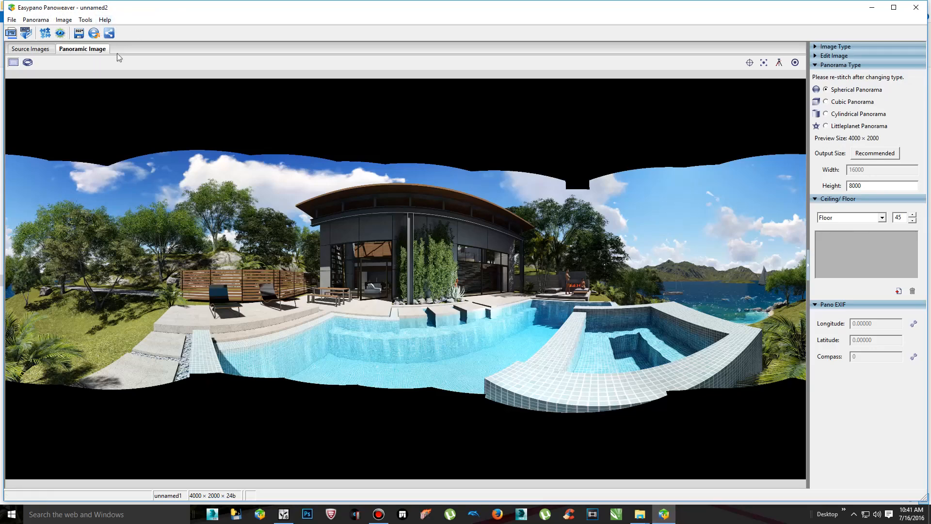
pyautogui.click(35, 52)
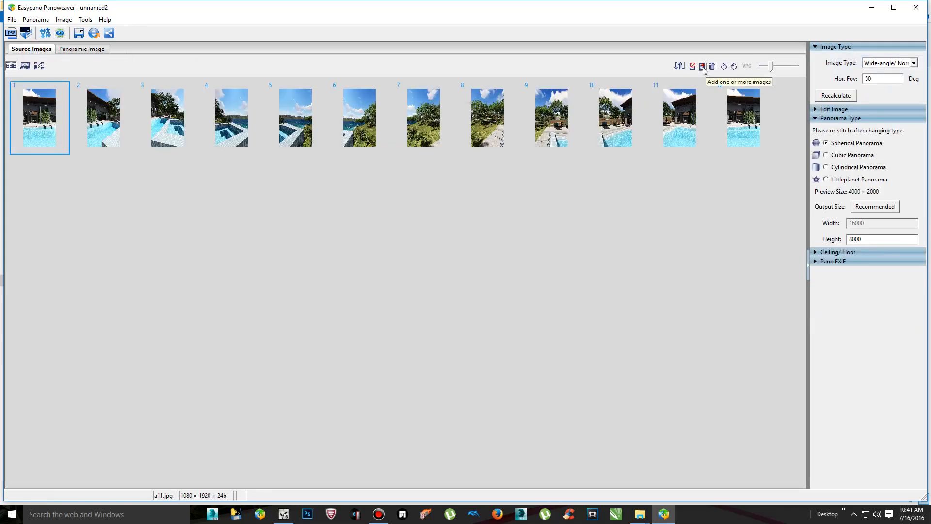
pyautogui.click(703, 67)
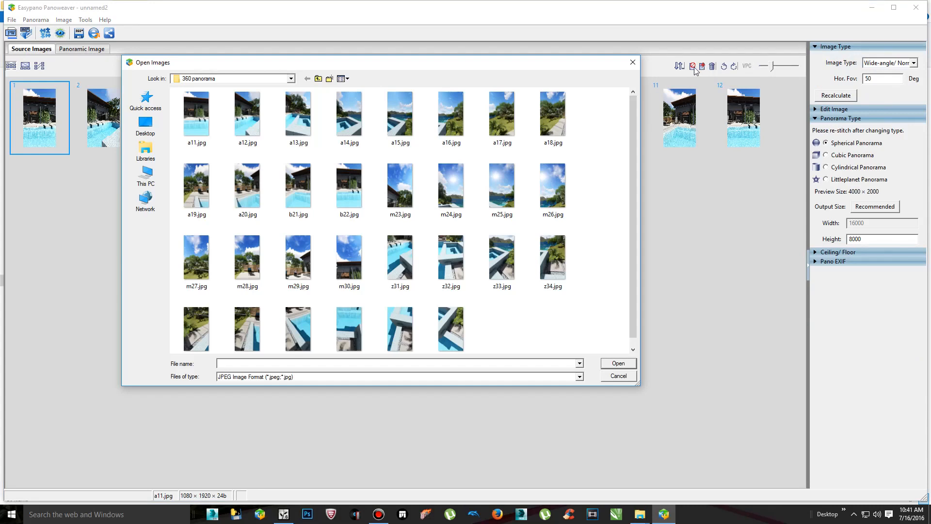
pyautogui.click(202, 107)
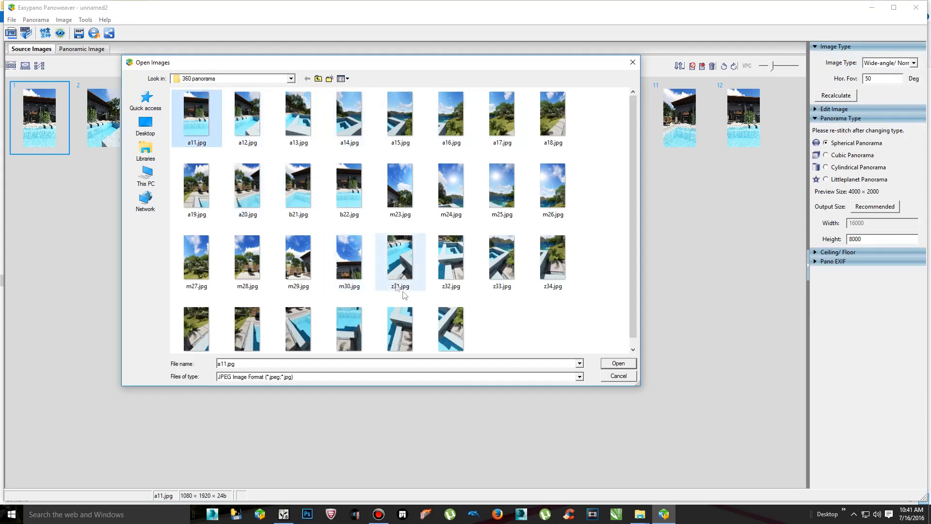
pyautogui.click(453, 322)
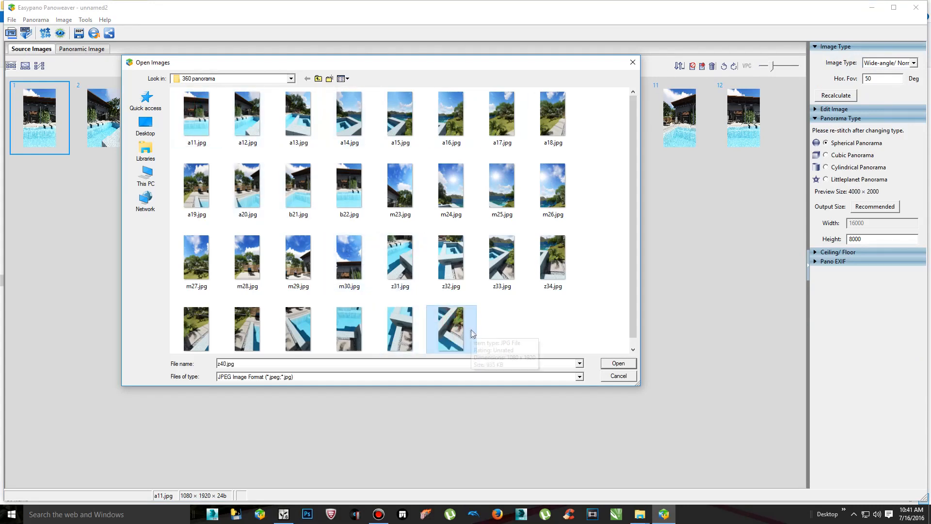
pyautogui.click(206, 119)
pyautogui.keyDown('shift'); pyautogui.click(461, 333); pyautogui.keyUp('shift')
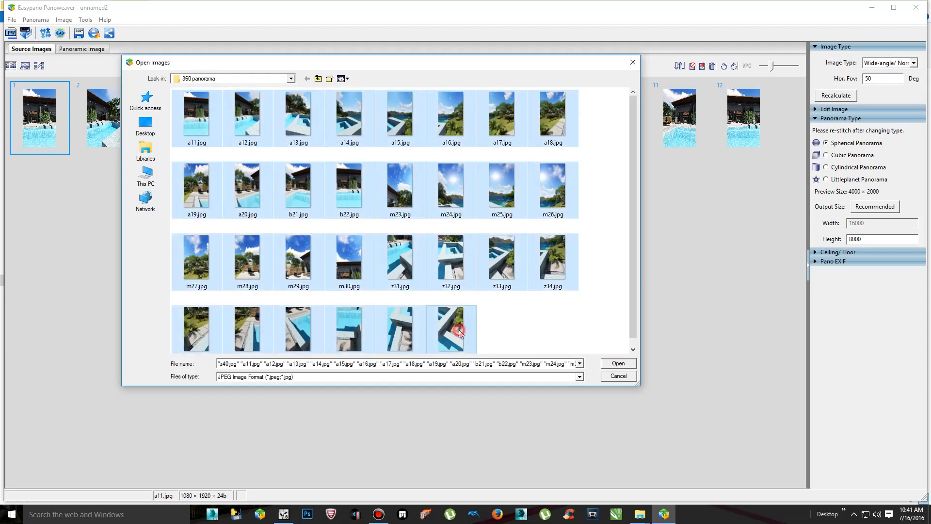
pyautogui.click(622, 364)
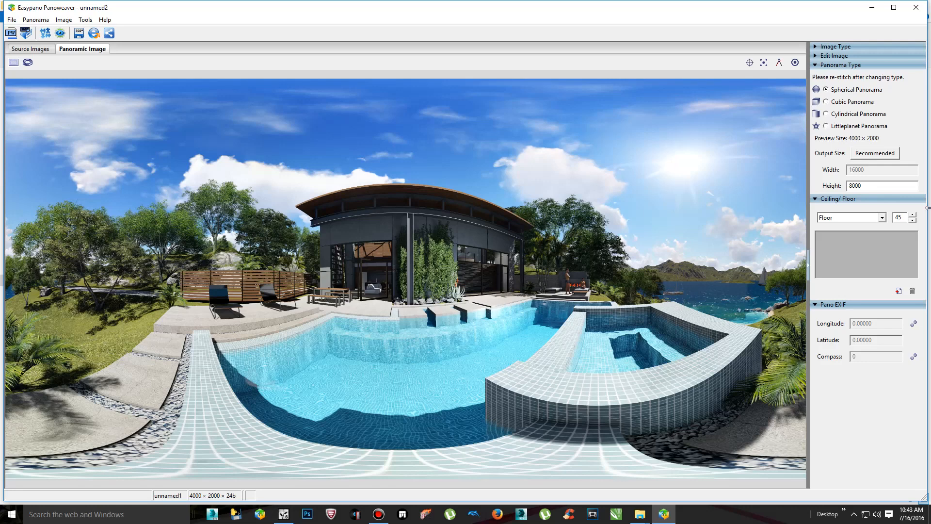
# Compare the High and Low Quality output sizes of the stitched panorama and set it to High Quality, 8192 × 4096
pyautogui.click(888, 155)
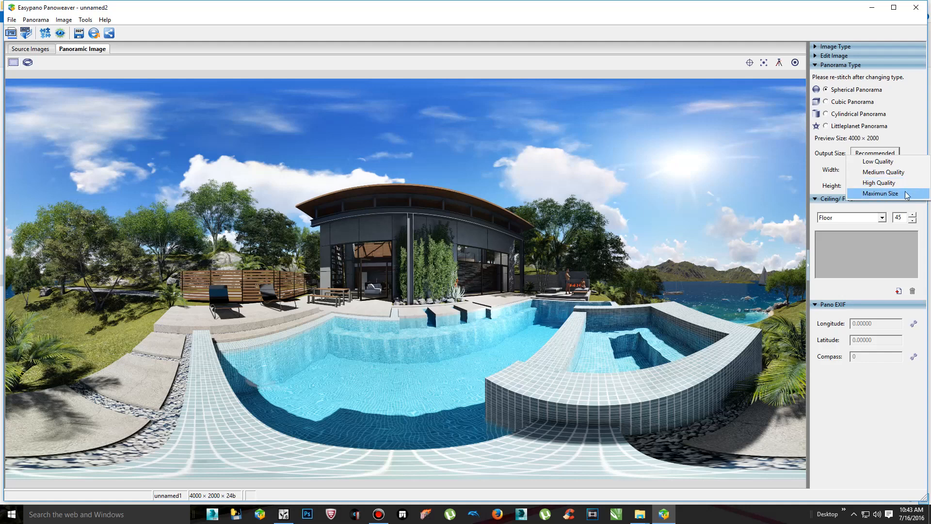
pyautogui.click(884, 183)
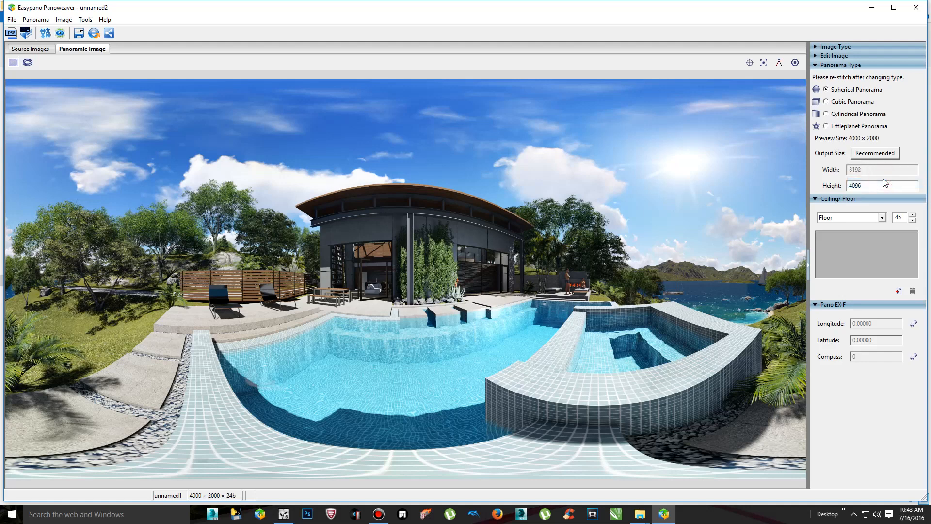
pyautogui.click(883, 152)
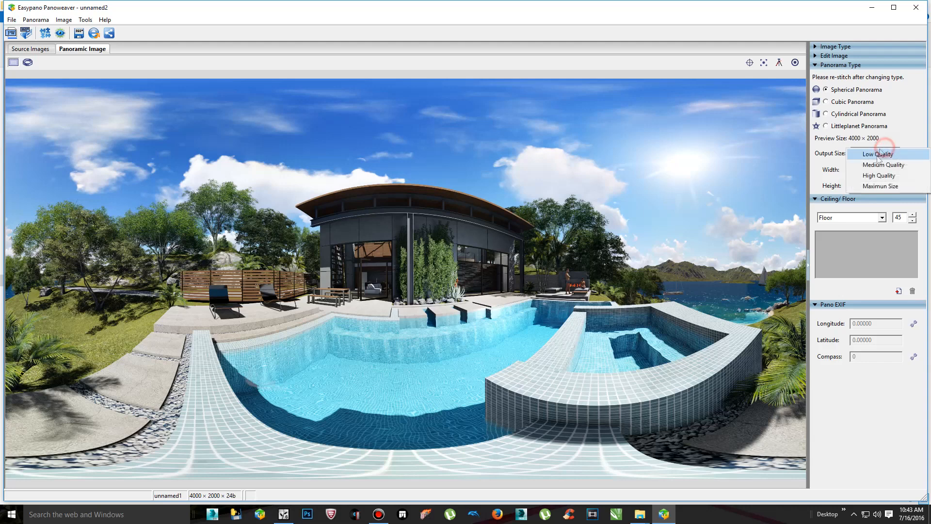
pyautogui.click(878, 154)
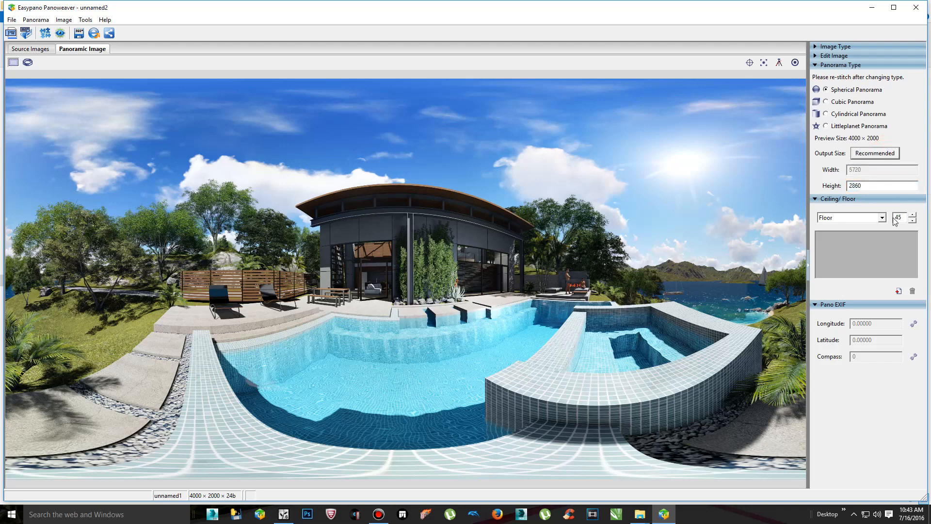
pyautogui.click(883, 152)
pyautogui.click(879, 177)
# Save the panoramic image as a JPEG with quality 100 and file name pano_1 in the source image folder
pyautogui.click(83, 34)
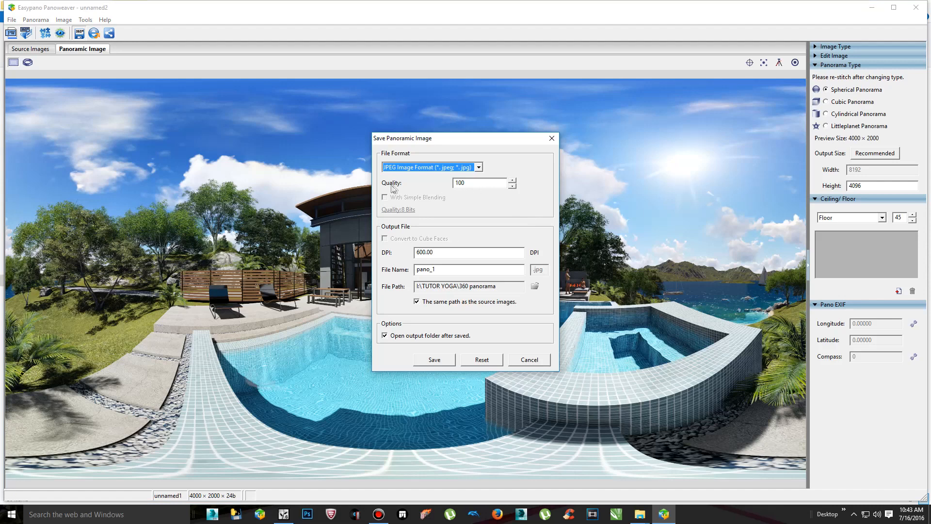
pyautogui.doubleClick(469, 183)
pyautogui.write('1')
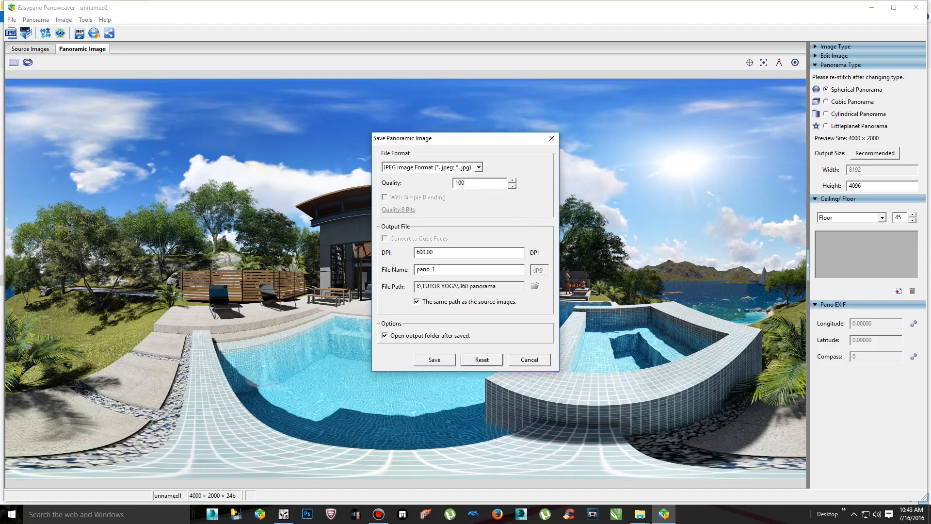
pyautogui.click(453, 360)
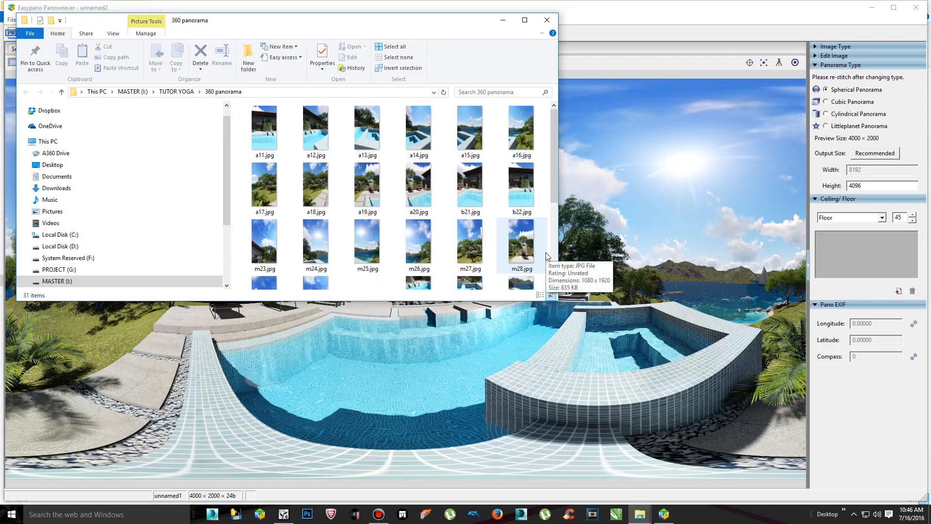
# View pano_1.jpg from the 360 panorama folder in Photos to check the finished panorama, then minimize the viewer
pyautogui.click(525, 20)
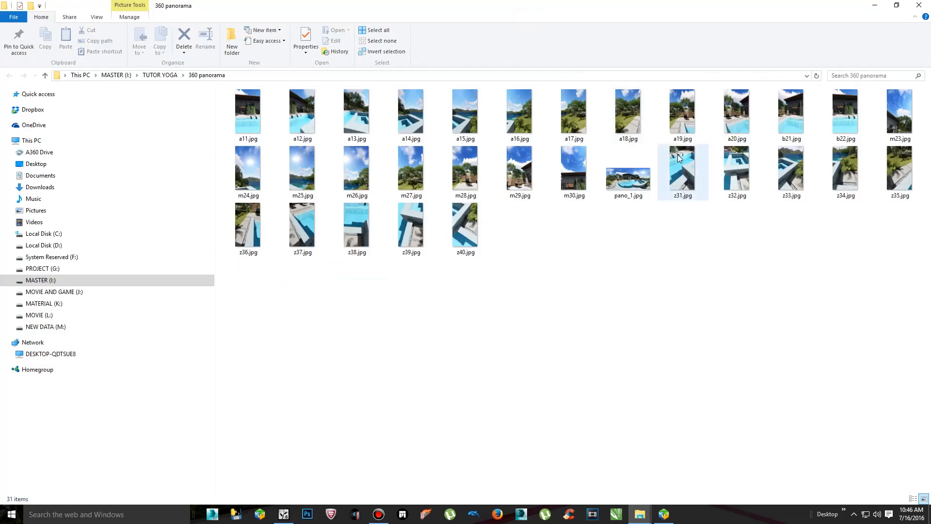
pyautogui.click(647, 282)
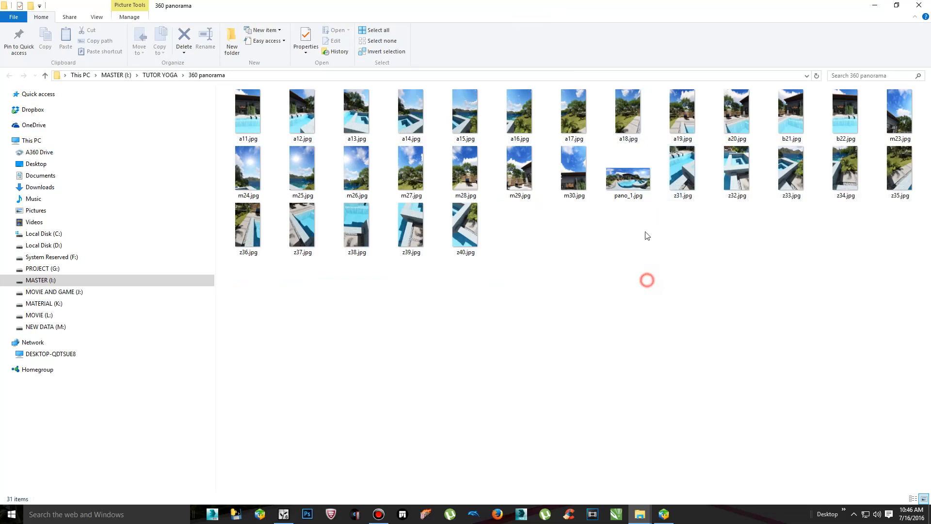
pyautogui.doubleClick(633, 191)
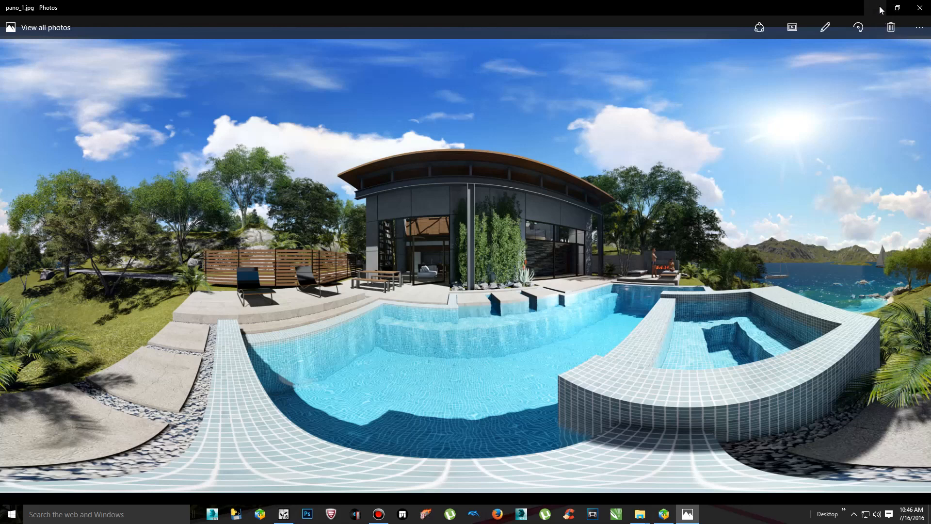
pyautogui.click(880, 6)
pyautogui.click(786, 251)
pyautogui.click(875, 5)
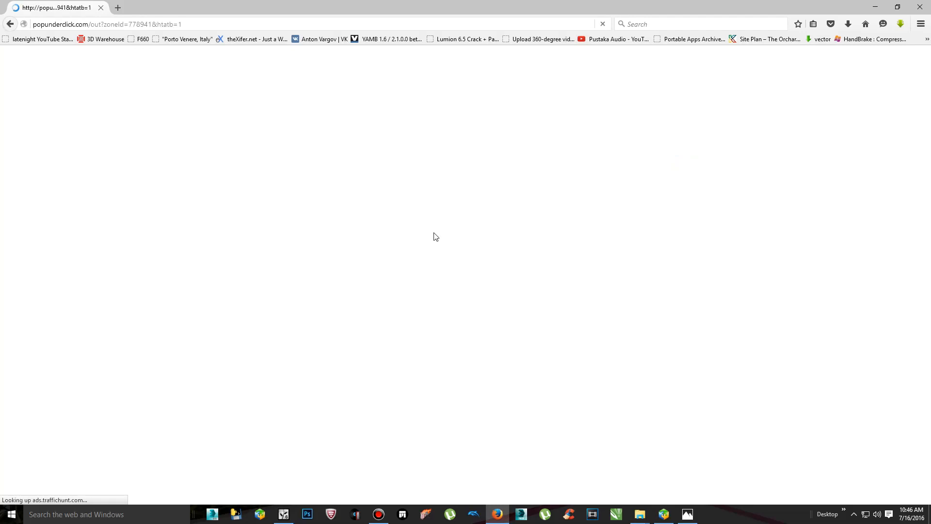
# In Firefox, close the pop-up advertisement page and open the bookmarked theXifer.net EXIF editor
pyautogui.click(118, 7)
pyautogui.click(102, 8)
pyautogui.click(252, 40)
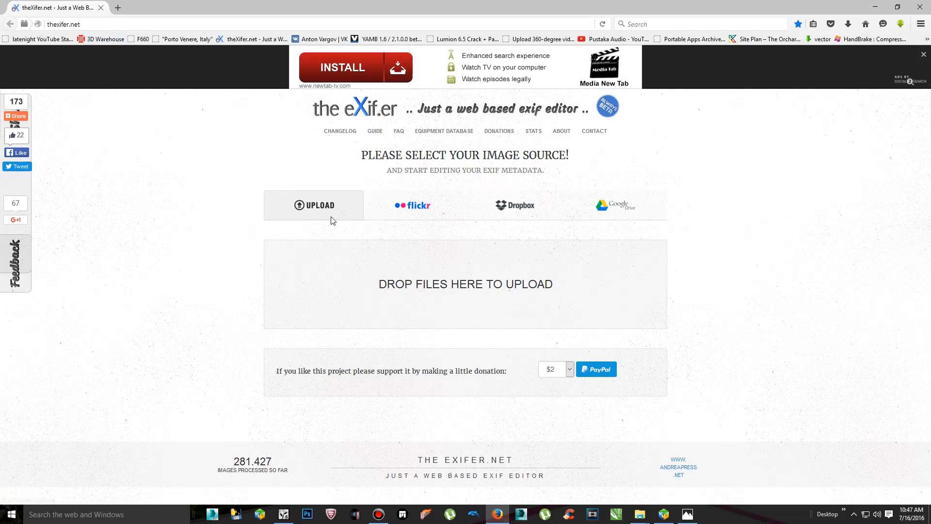
# Upload pano_1.jpg to theXifer from the 360 panorama folder in TUTOR YOGA on the MASTER (I:) drive
pyautogui.click(370, 270)
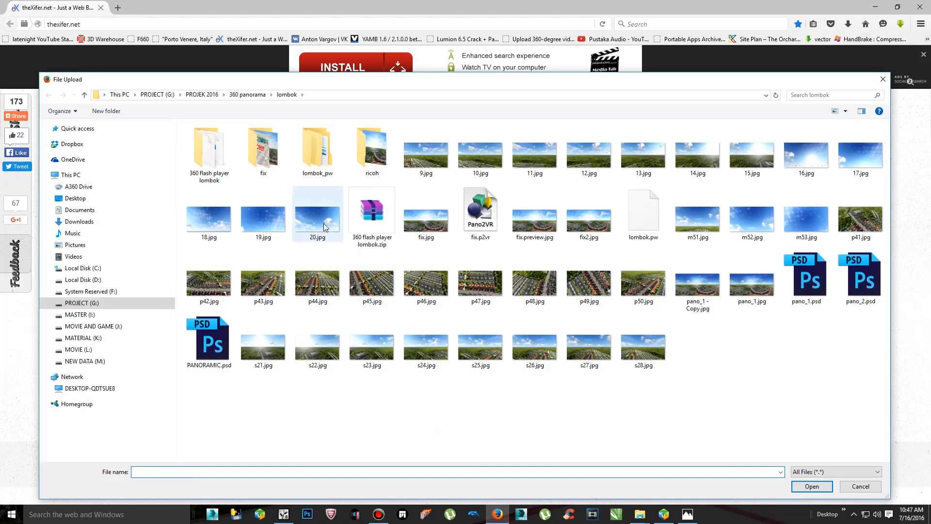
pyautogui.click(202, 94)
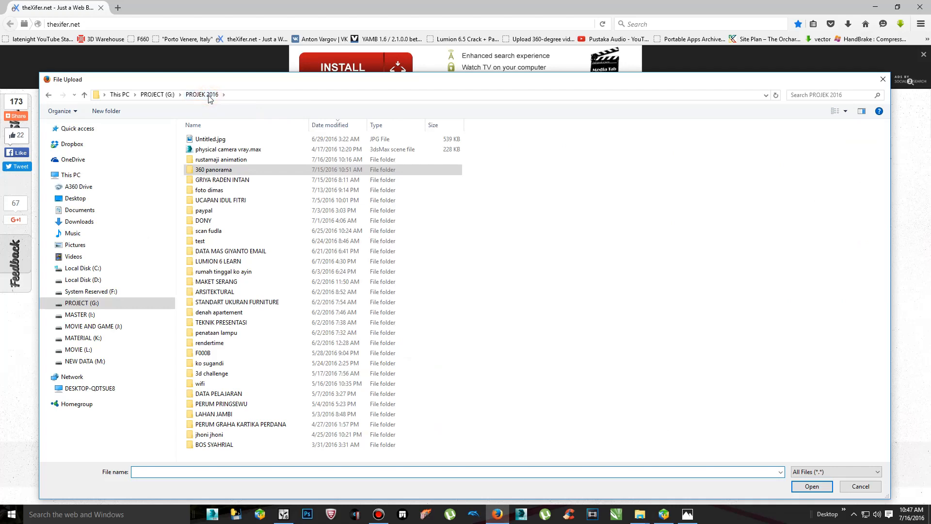
pyautogui.click(93, 315)
pyautogui.click(87, 303)
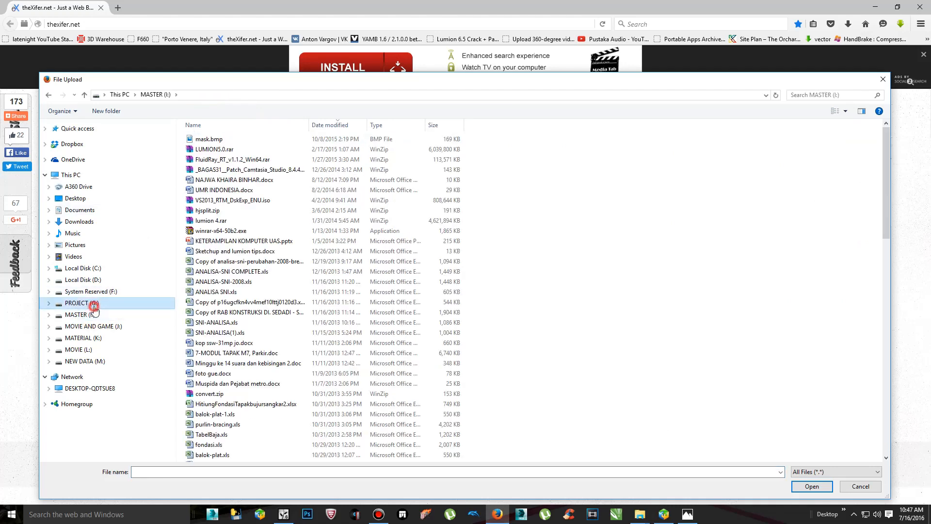
pyautogui.click(92, 314)
pyautogui.scroll(-10, 232, 252)
pyautogui.doubleClick(235, 210)
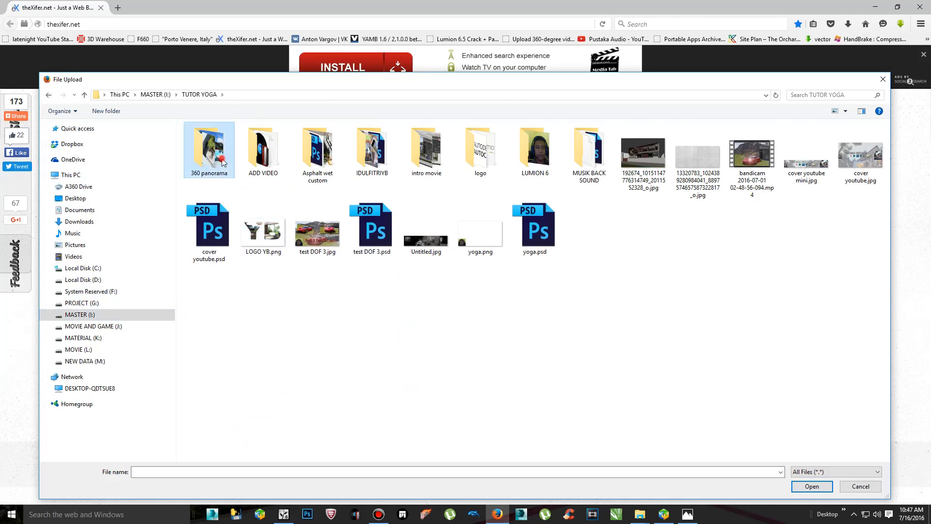
pyautogui.doubleClick(210, 150)
pyautogui.click(676, 336)
pyautogui.doubleClick(591, 216)
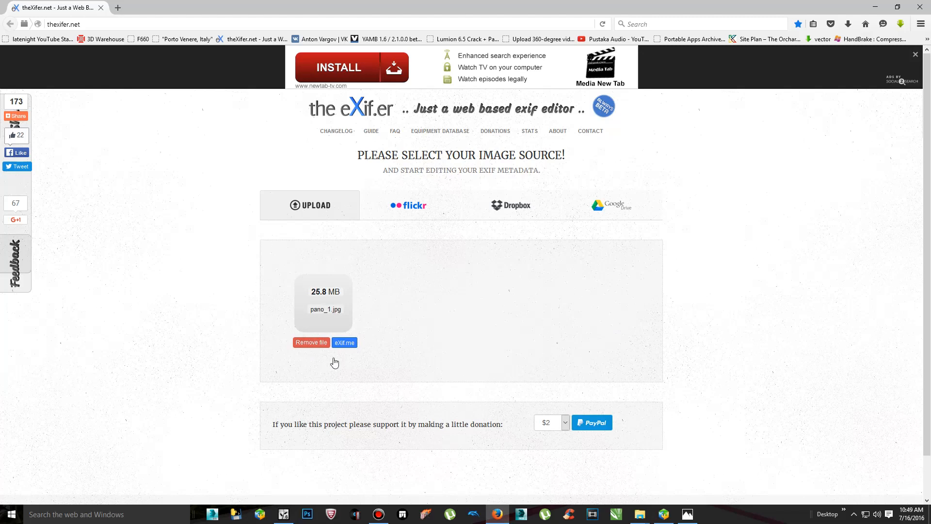
# Open the EXIF editor for the uploaded pano_1.jpg and set Make to Ricoh and Model to Ricoh Theta S
pyautogui.click(344, 346)
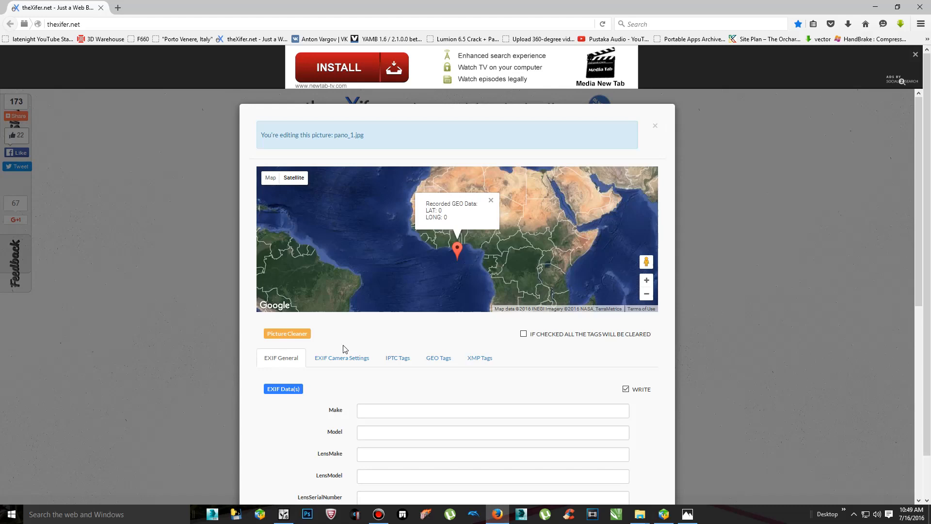
pyautogui.scroll(-4, 354, 326)
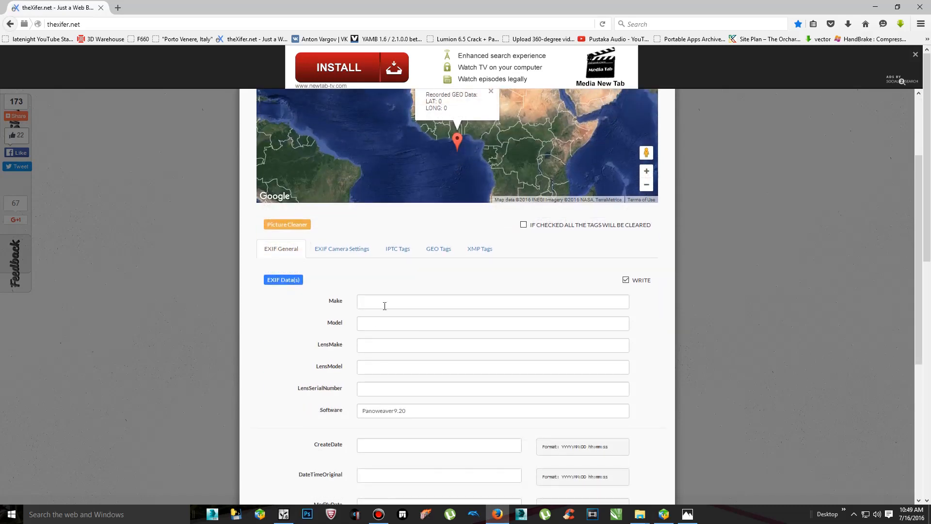
pyautogui.click(376, 192)
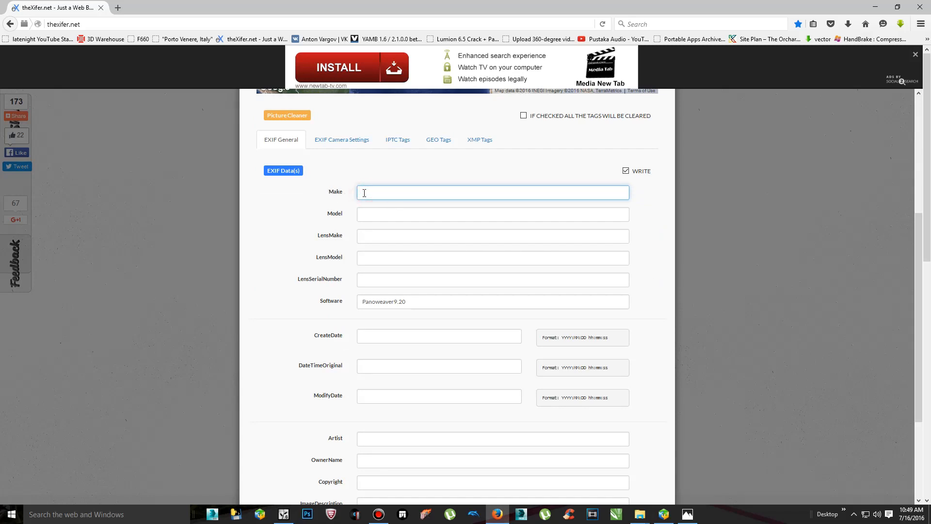
pyautogui.click(364, 192)
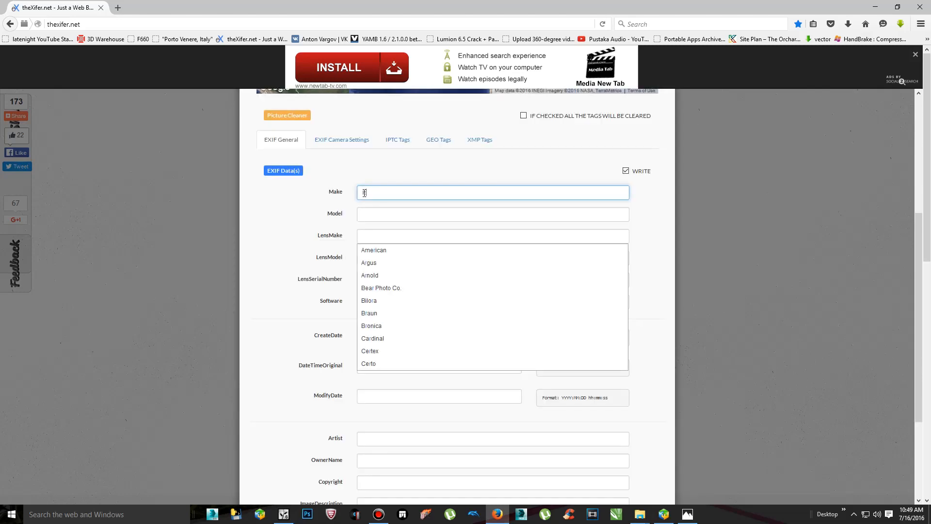
pyautogui.press('Return')
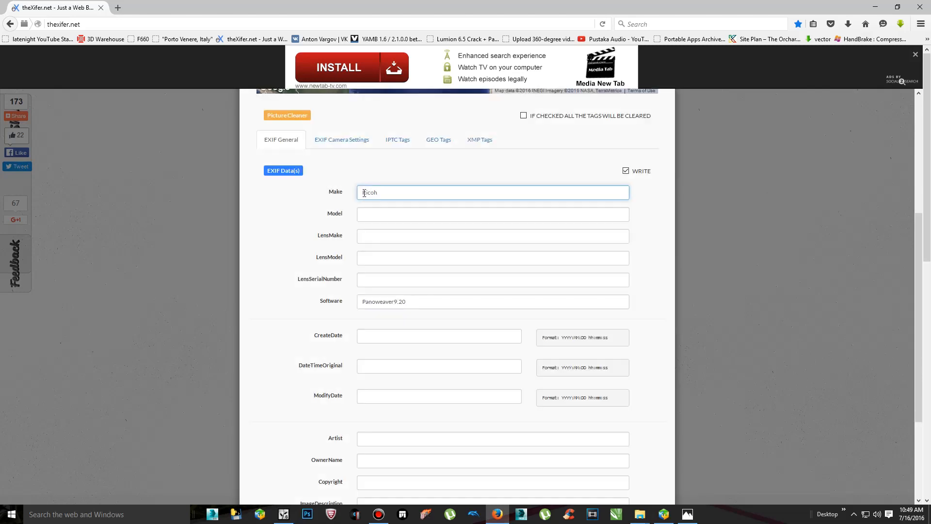
pyautogui.click(376, 214)
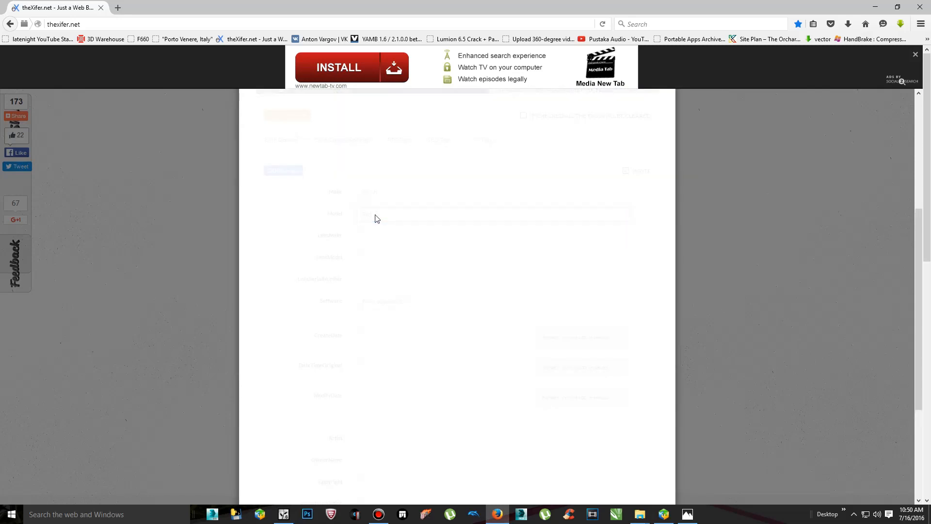
pyautogui.write('oh Theta S')
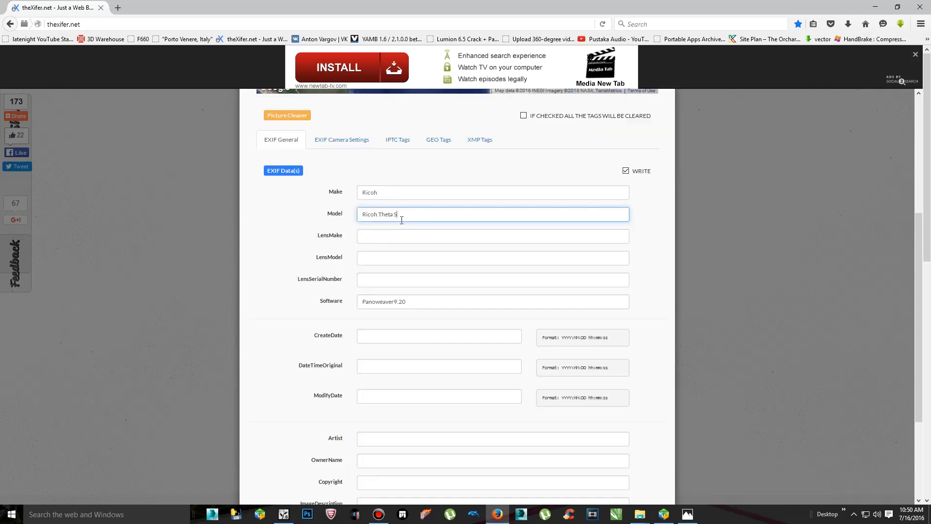
# Set CreateDate to 2016:07:16 10:50:13, write the EXIF tags to the picture and close the editor
pyautogui.scroll(-3, 418, 223)
pyautogui.click(426, 195)
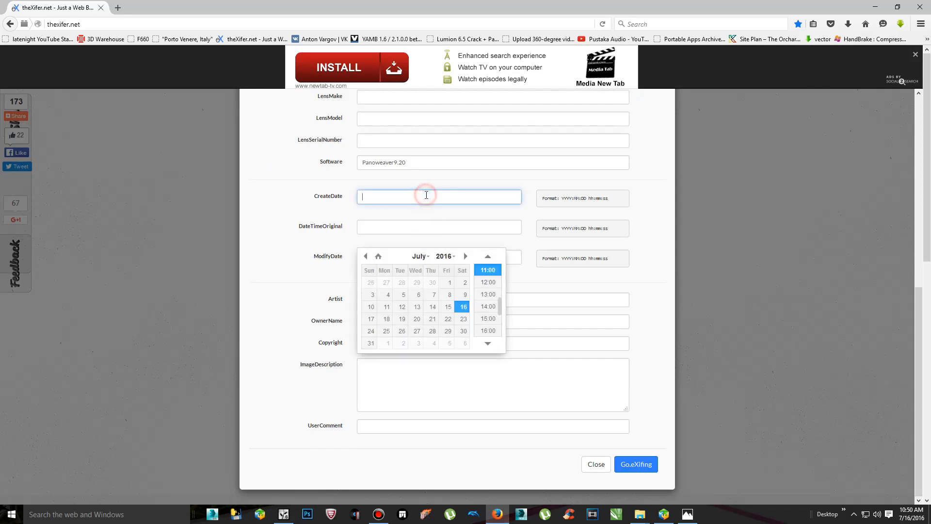
pyautogui.click(464, 306)
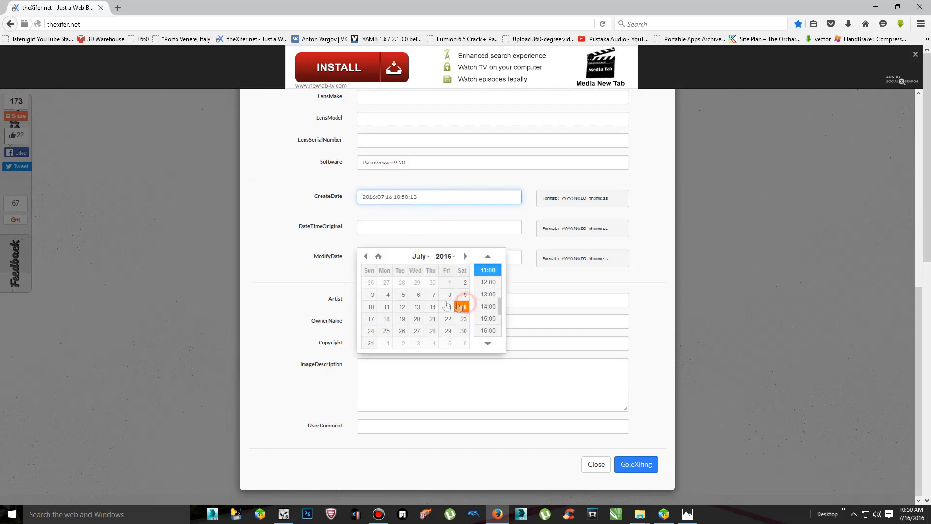
pyautogui.click(268, 223)
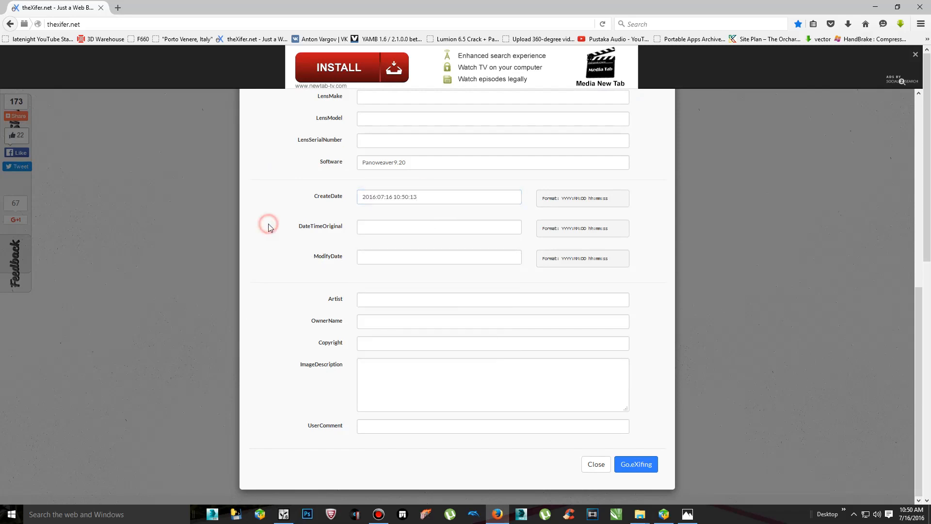
pyautogui.click(637, 464)
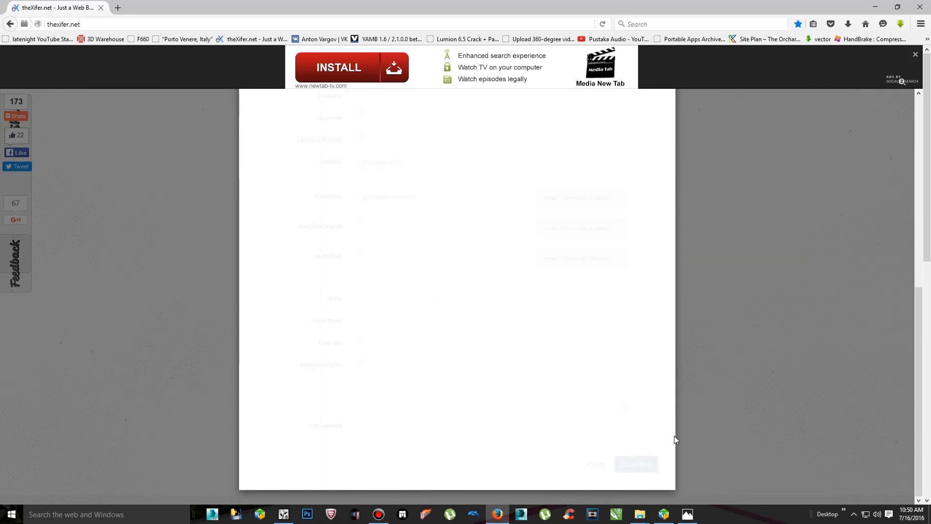
pyautogui.scroll(-3, 661, 430)
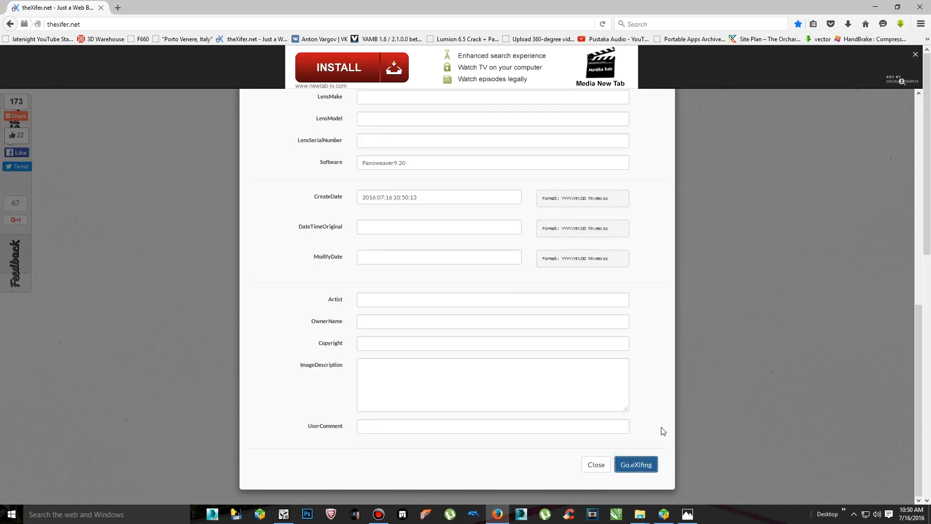
pyautogui.click(595, 468)
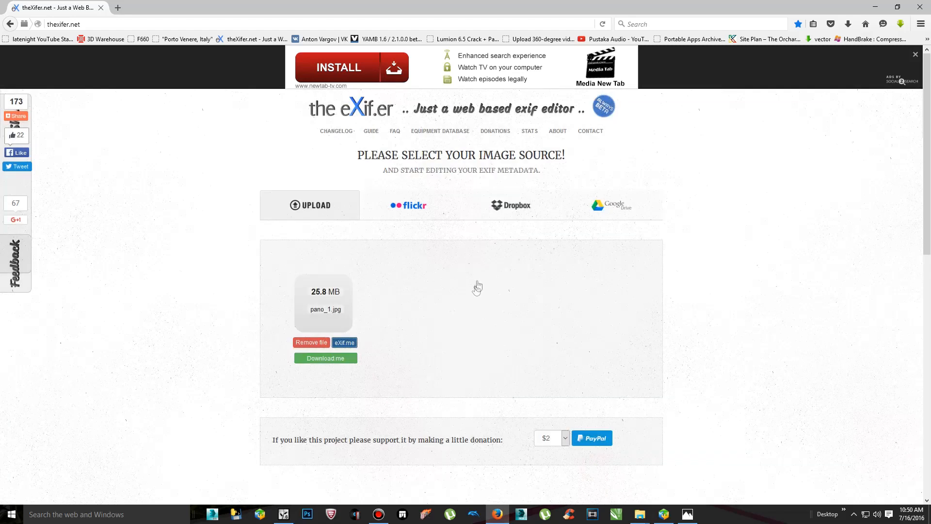
# Download the edited pano_1.jpg from theXifer
pyautogui.scroll(-3, 519, 281)
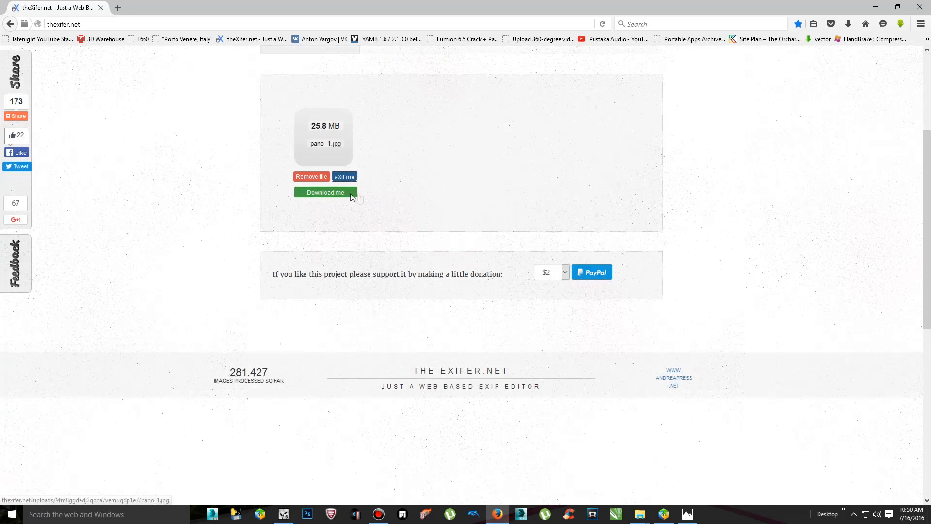
pyautogui.click(333, 191)
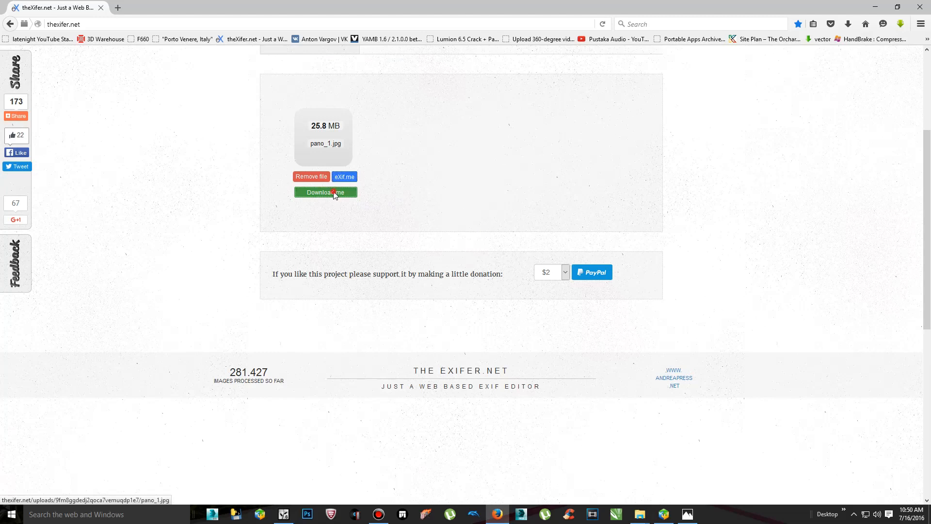
pyautogui.click(671, 277)
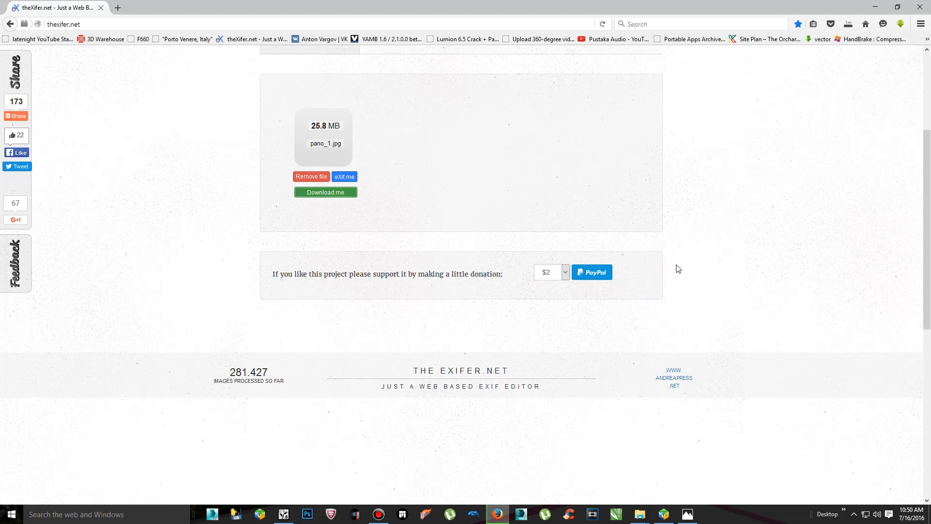
# Open the folder containing the downloaded pano_1(1).jpg and cut that file for moving
pyautogui.click(849, 24)
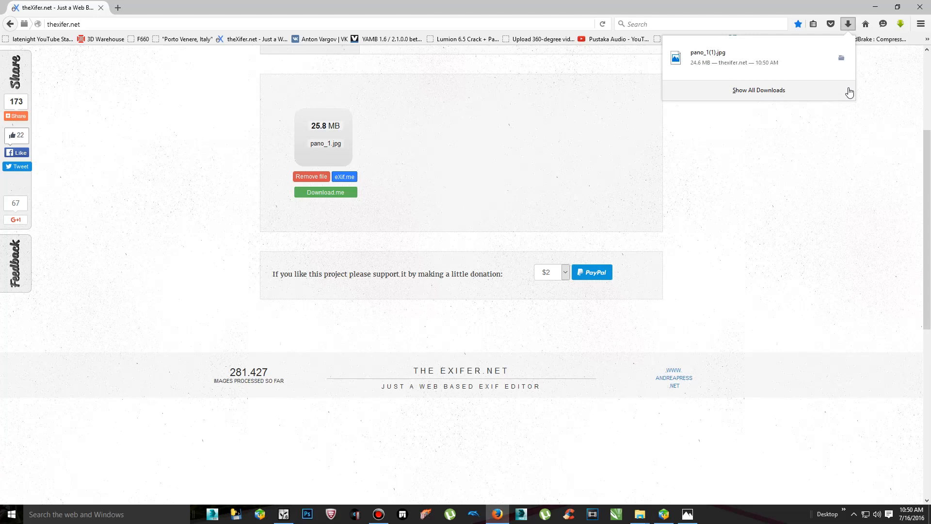
pyautogui.rightClick(728, 60)
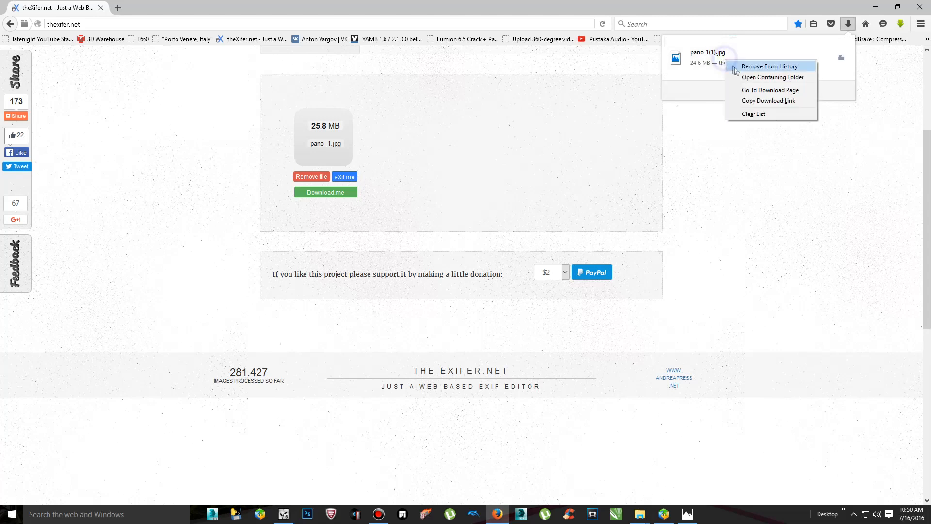
pyautogui.click(744, 74)
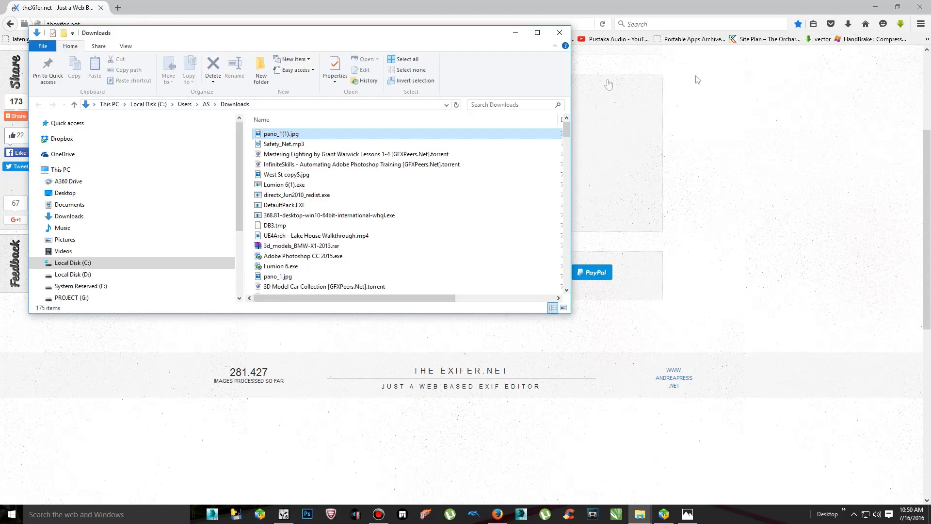
pyautogui.rightClick(301, 135)
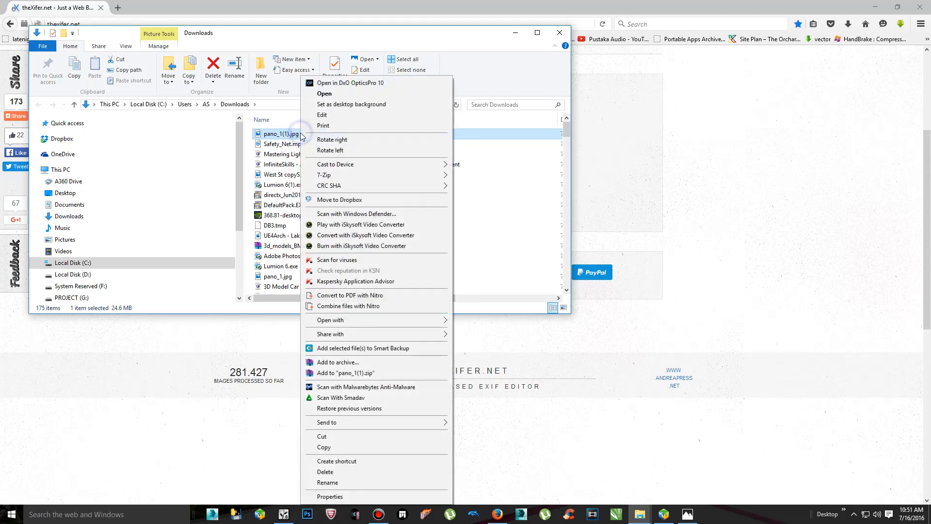
pyautogui.click(322, 437)
# Go to the 360 panorama folder in TUTOR YOGA on the MASTER (I:) drive and maximize the File Explorer window
pyautogui.scroll(-2, 97, 261)
pyautogui.click(97, 262)
pyautogui.scroll(-5, 319, 205)
pyautogui.scroll(2, 319, 205)
pyautogui.scroll(-3, 319, 205)
pyautogui.doubleClick(305, 247)
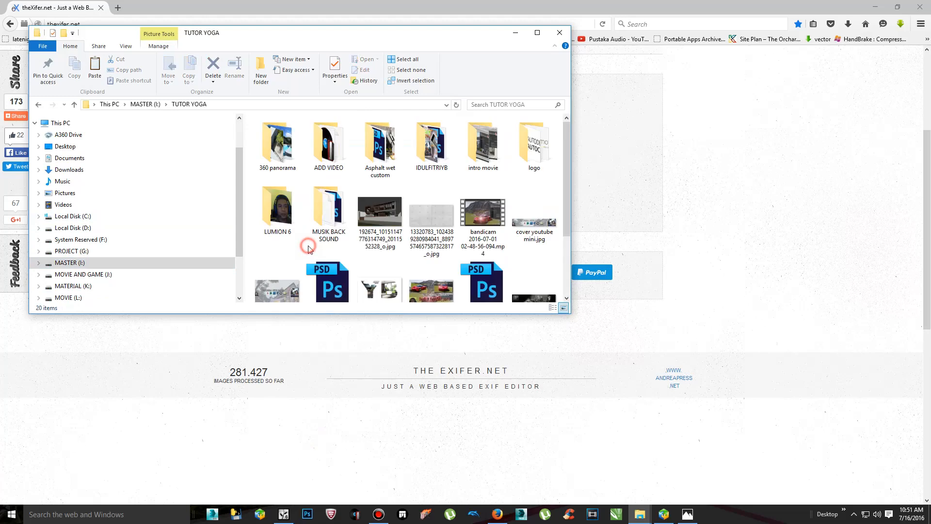
pyautogui.doubleClick(277, 141)
pyautogui.click(538, 32)
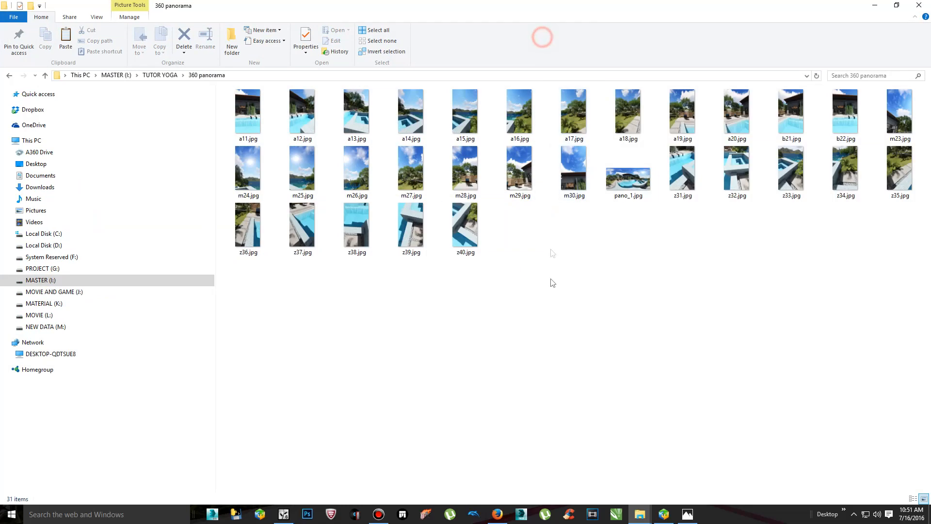
# Create a folder named Ricoh inside the 360 panorama folder
pyautogui.rightClick(563, 340)
pyautogui.moveTo(638, 459)
pyautogui.click(714, 312)
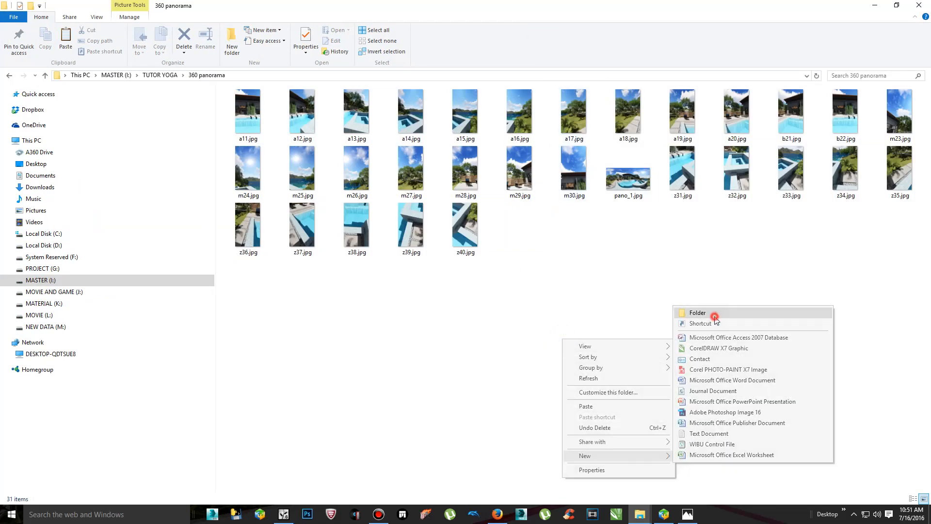
pyautogui.write('Ricoh')
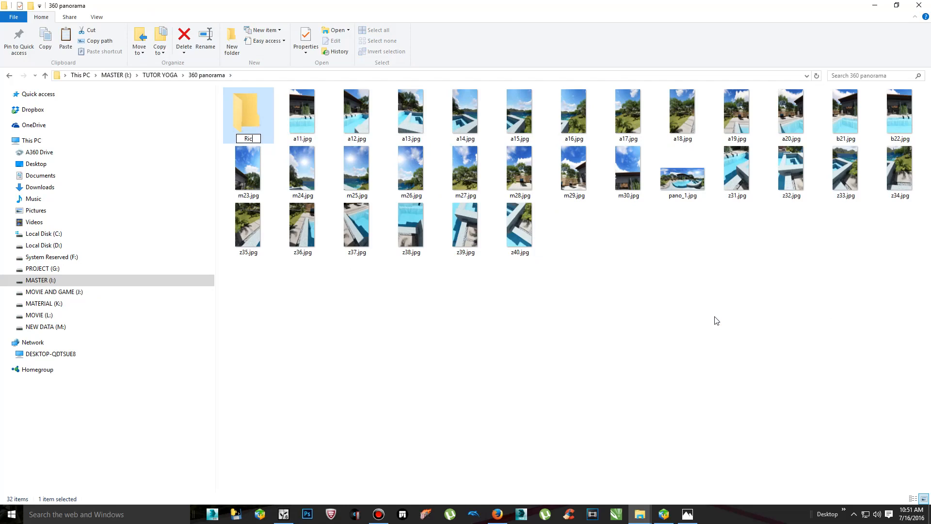
pyautogui.click(713, 313)
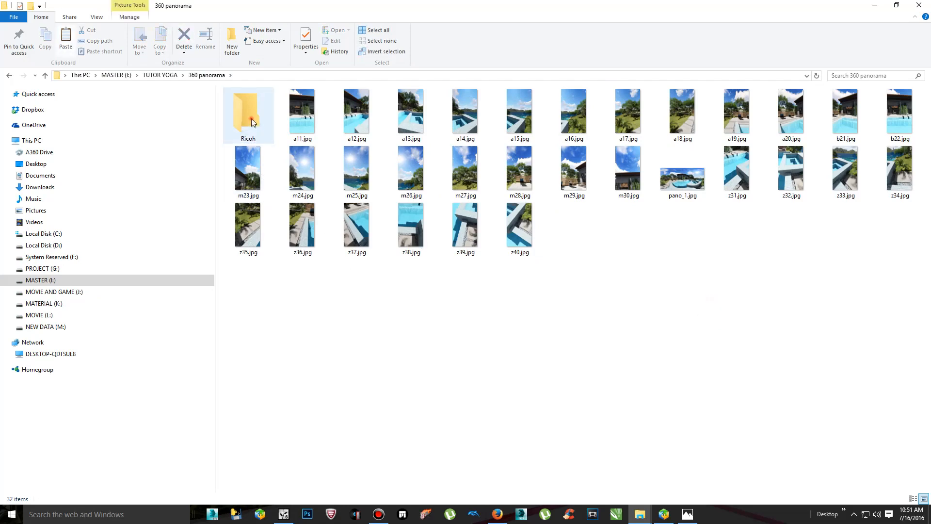
# Open the Ricoh folder and paste the cut pano_1(1).jpg into it
pyautogui.doubleClick(248, 116)
pyautogui.rightClick(319, 217)
pyautogui.click(345, 283)
# View pano_1(1).jpg in Photos to check it, then close the viewer and minimize File Explorer
pyautogui.doubleClick(254, 104)
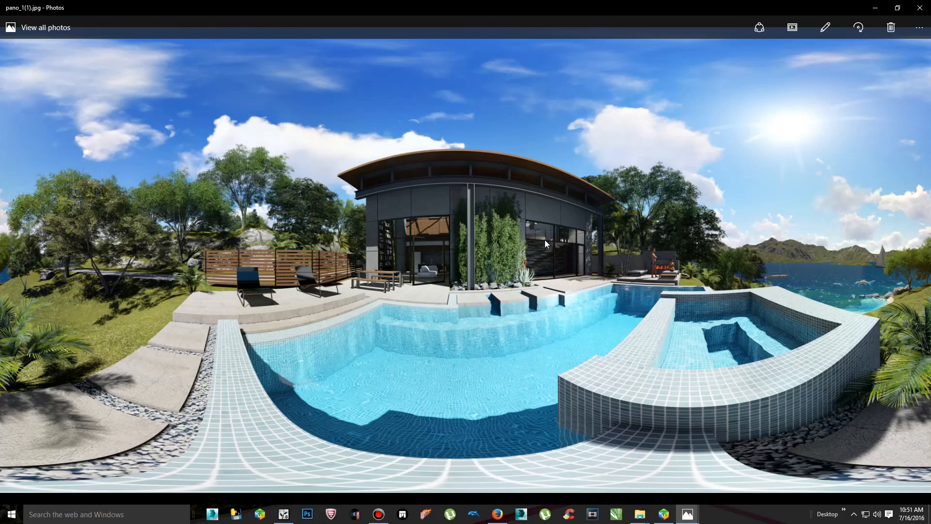
pyautogui.click(920, 8)
pyautogui.click(699, 278)
pyautogui.click(876, 1)
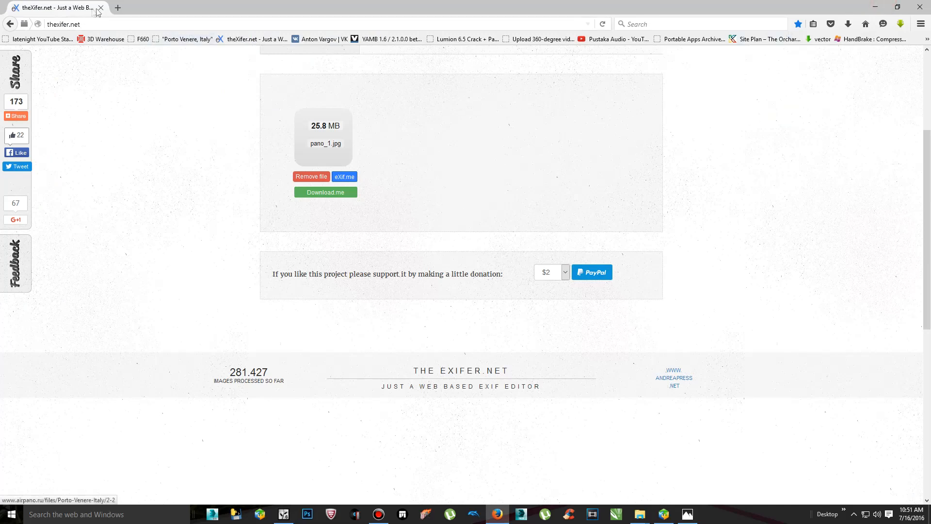
# Open facebook.com in a new Firefox tab and go to the account's own profile page
pyautogui.click(117, 8)
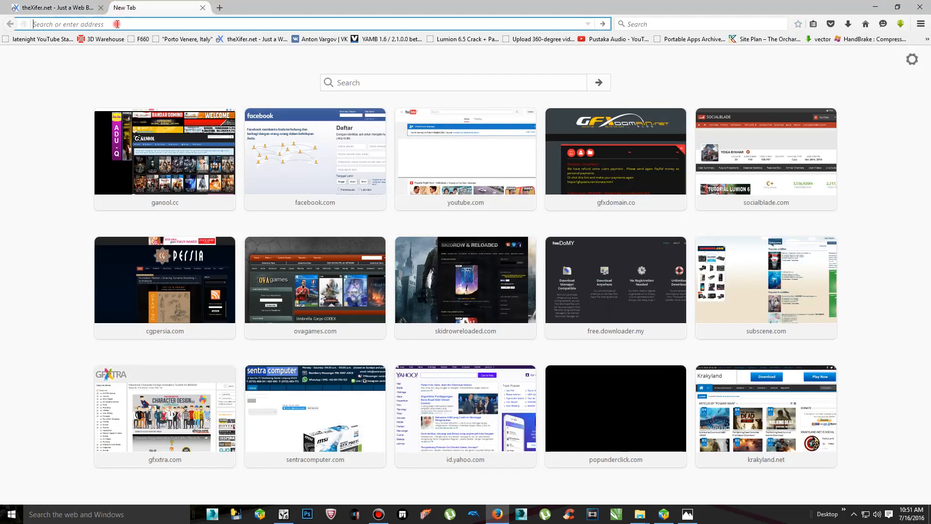
pyautogui.write('facebook.com/')
pyautogui.press('Return')
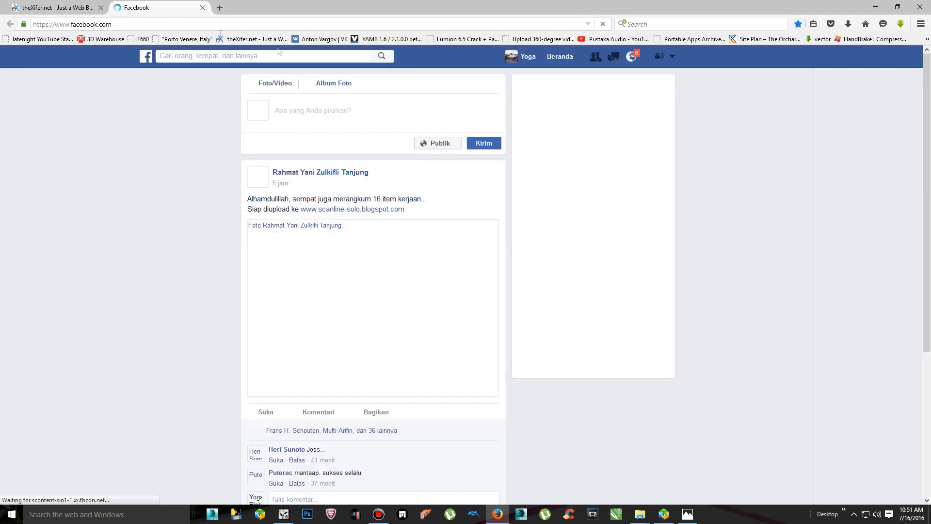
pyautogui.click(528, 57)
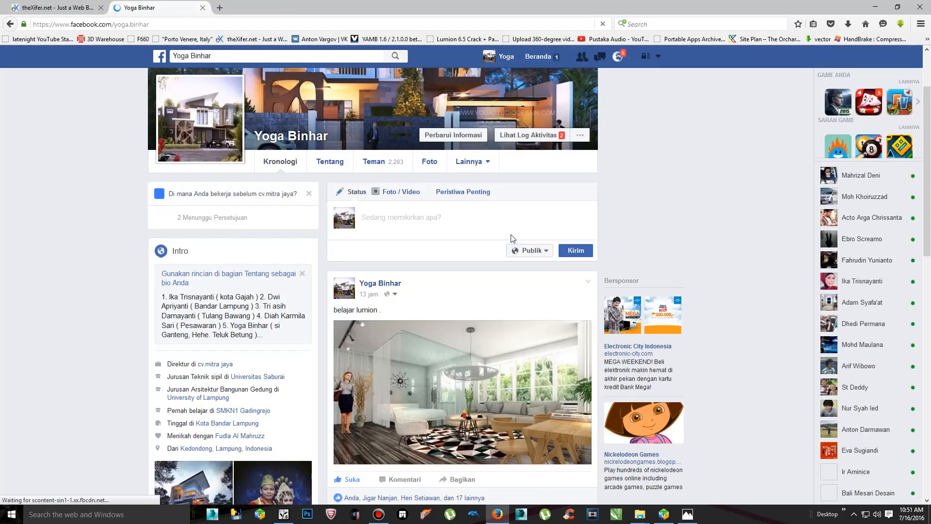
# Set the new post's audience to Hanya Saya and begin composing a status
pyautogui.click(548, 253)
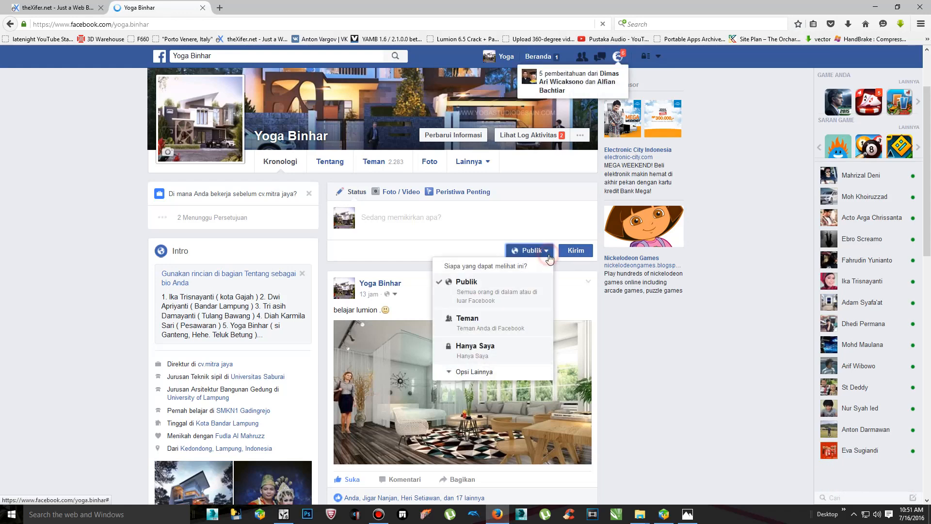
pyautogui.click(492, 350)
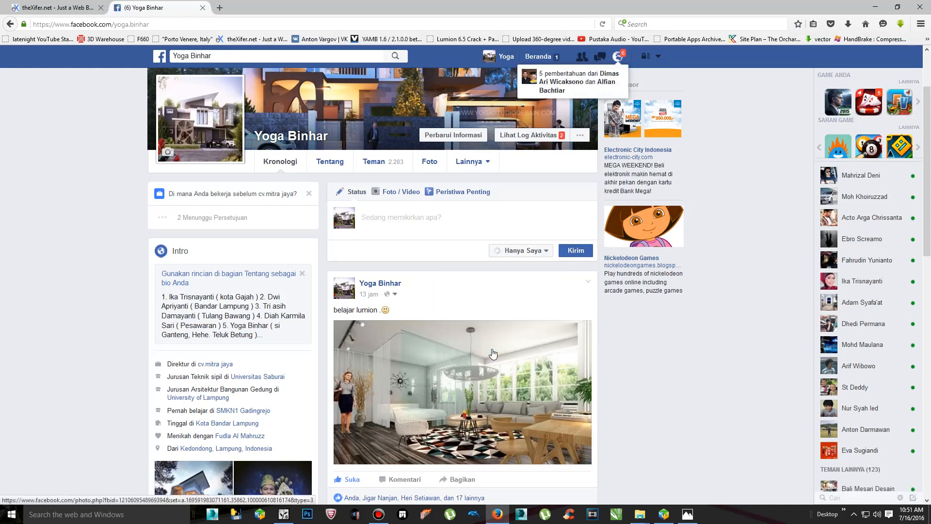
pyautogui.click(427, 217)
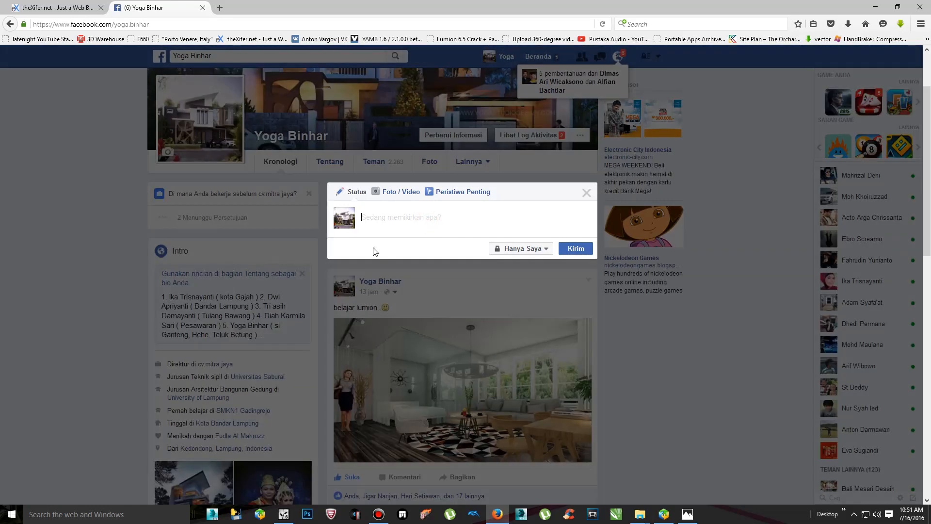
# Attach the panorama pano_1(1).jpg from the 360 panorama\Ricoh folder on the MASTER (I:) drive to the new post
pyautogui.click(403, 191)
pyautogui.click(396, 234)
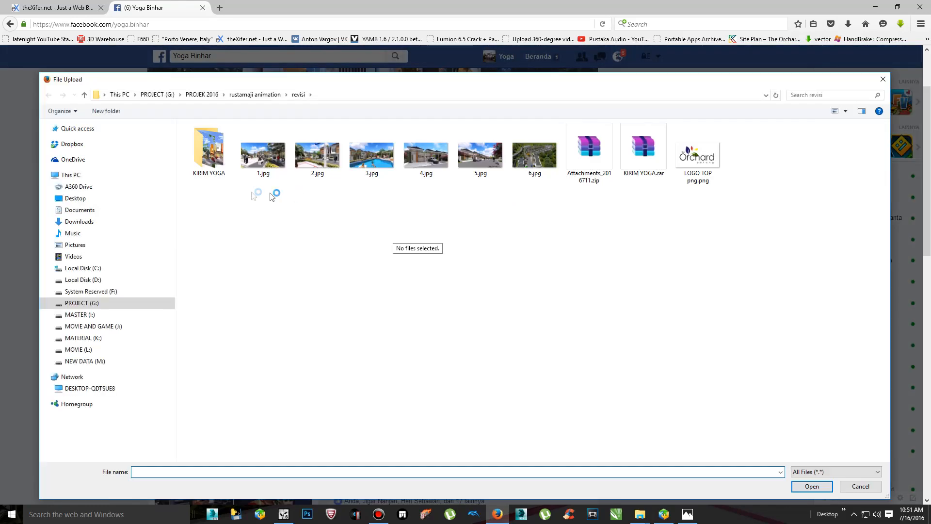
pyautogui.click(82, 315)
pyautogui.scroll(-15, 291, 242)
pyautogui.doubleClick(231, 151)
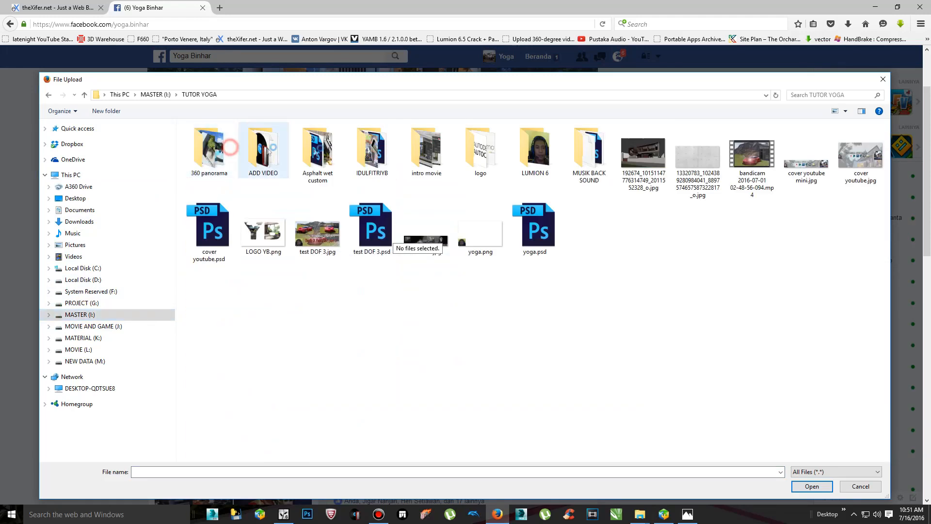
pyautogui.doubleClick(208, 145)
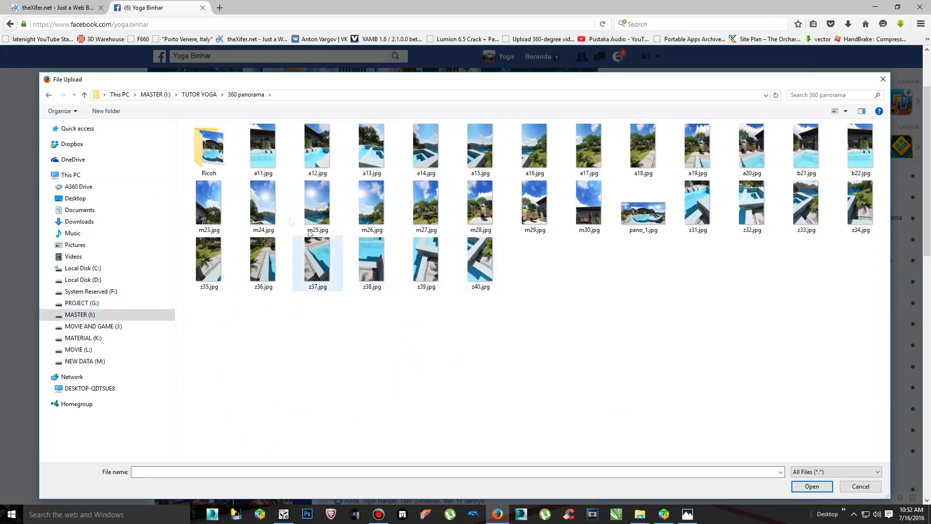
pyautogui.doubleClick(208, 146)
pyautogui.doubleClick(209, 138)
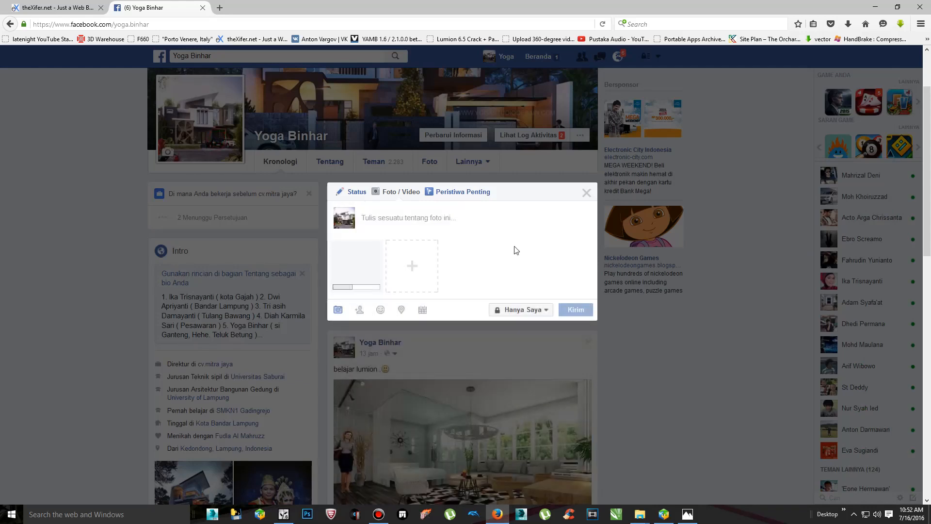
# Caption the photo post "test" and publish it
pyautogui.click(427, 214)
pyautogui.write('test')
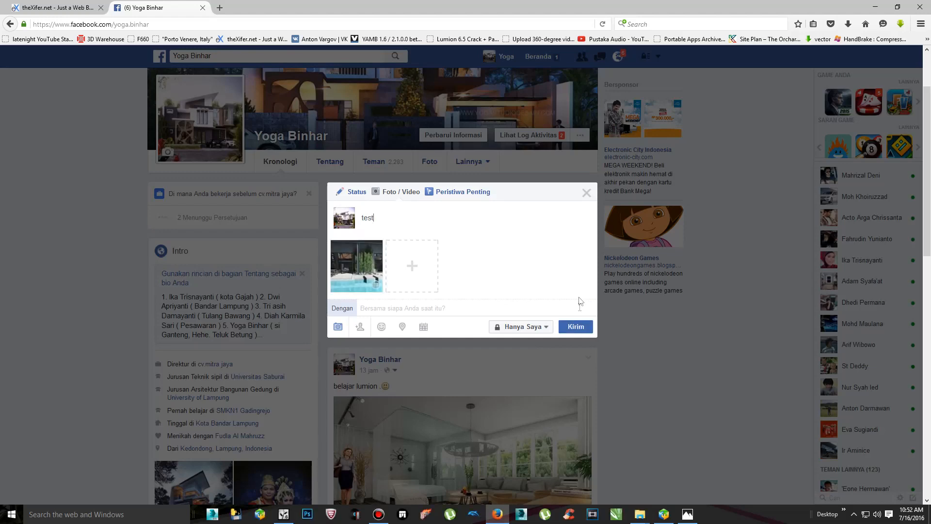
pyautogui.click(576, 327)
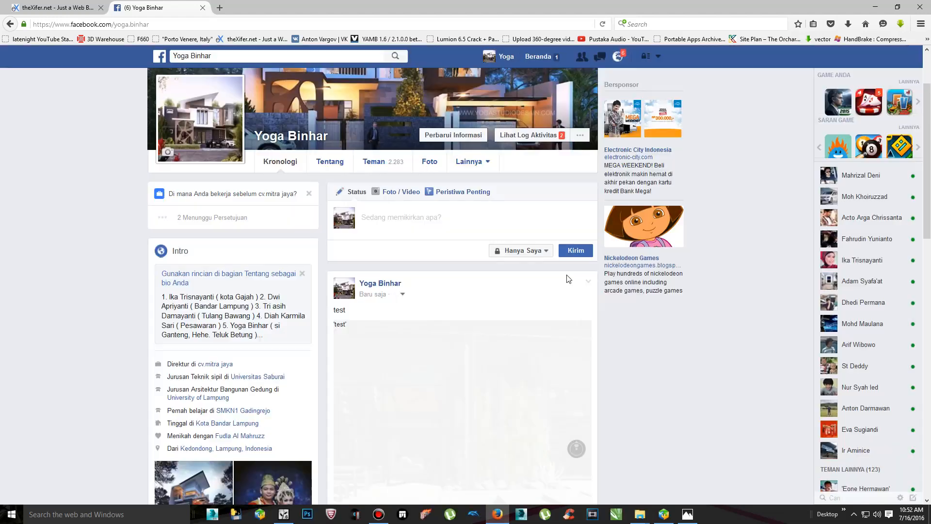
# Look around inside the published 360 photo, rotating the view sideways, upward and downward
pyautogui.scroll(-4, 568, 276)
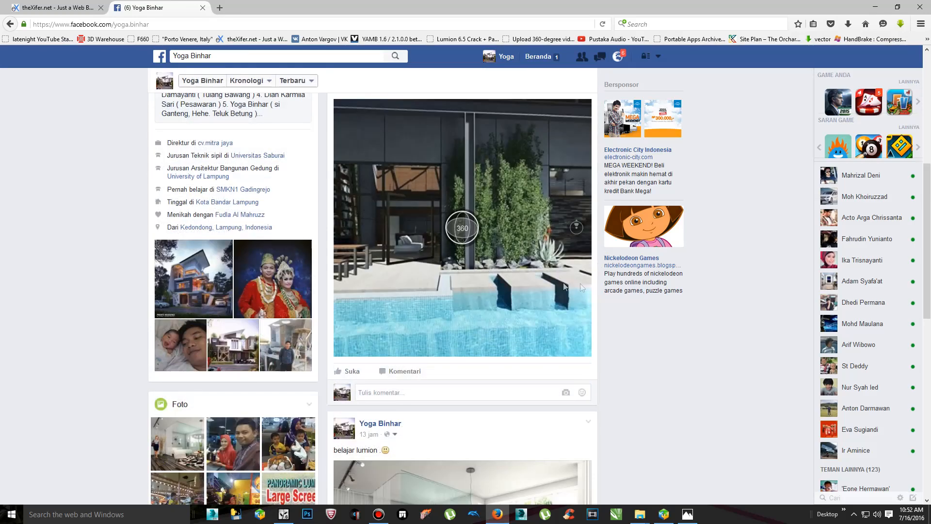
pyautogui.moveTo(410, 266); pyautogui.dragTo(543, 255)
pyautogui.moveTo(470, 182); pyautogui.dragTo(463, 223)
pyautogui.moveTo(485, 266); pyautogui.dragTo(506, 212)
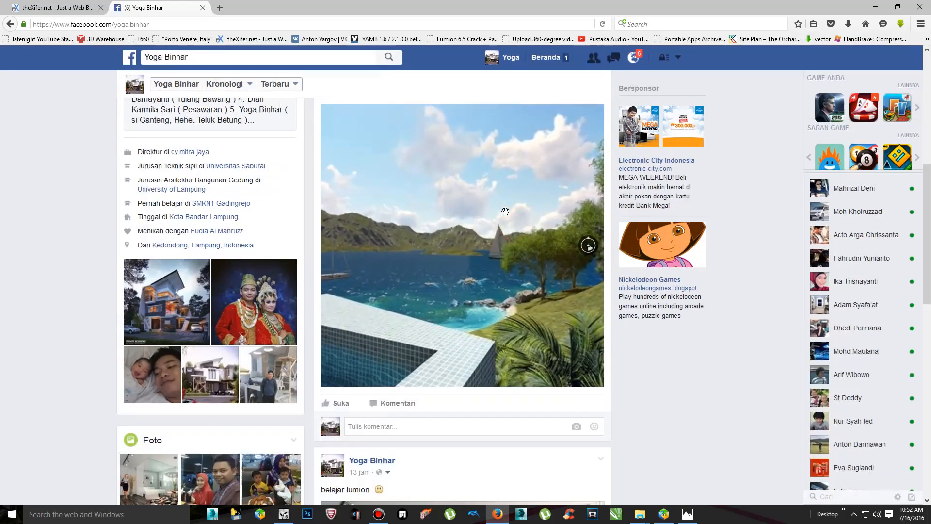
# Enlarge the page to examine the pool area in the 360 photo from several angles, then reduce the page zoom again
pyautogui.keyDown('ctrl'); pyautogui.scroll(2, 506, 211); pyautogui.keyUp('ctrl')
pyautogui.scroll(-4, 506, 212)
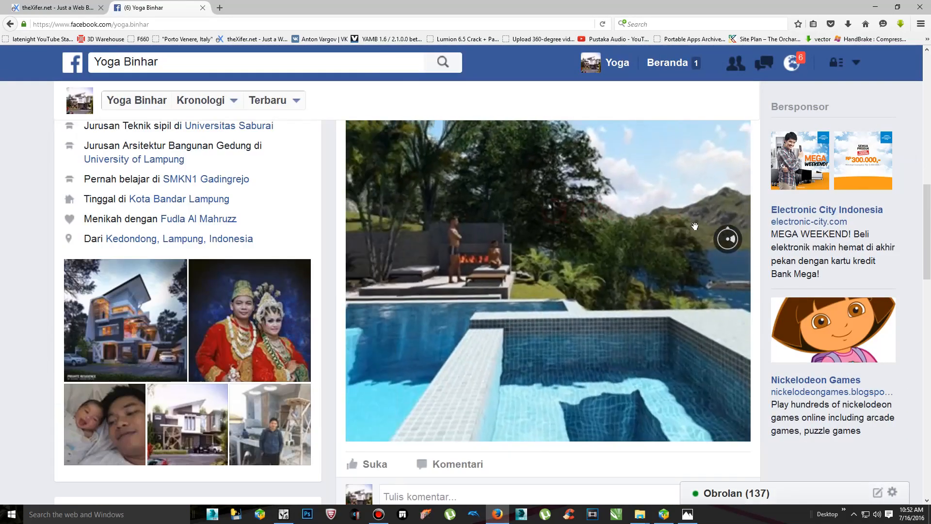
pyautogui.moveTo(642, 217); pyautogui.dragTo(629, 193)
pyautogui.moveTo(543, 229); pyautogui.dragTo(414, 208)
pyautogui.moveTo(626, 330); pyautogui.dragTo(466, 233)
pyautogui.moveTo(524, 228); pyautogui.dragTo(568, 254)
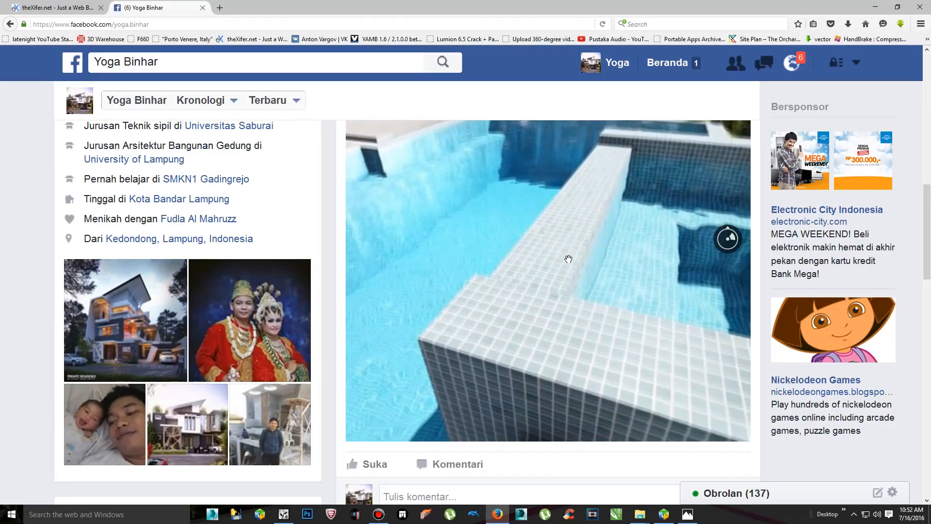
pyautogui.keyDown('ctrl'); pyautogui.scroll(-1, 569, 259); pyautogui.keyUp('ctrl')
pyautogui.keyDown('ctrl'); pyautogui.scroll(-1, 569, 259); pyautogui.keyUp('ctrl')
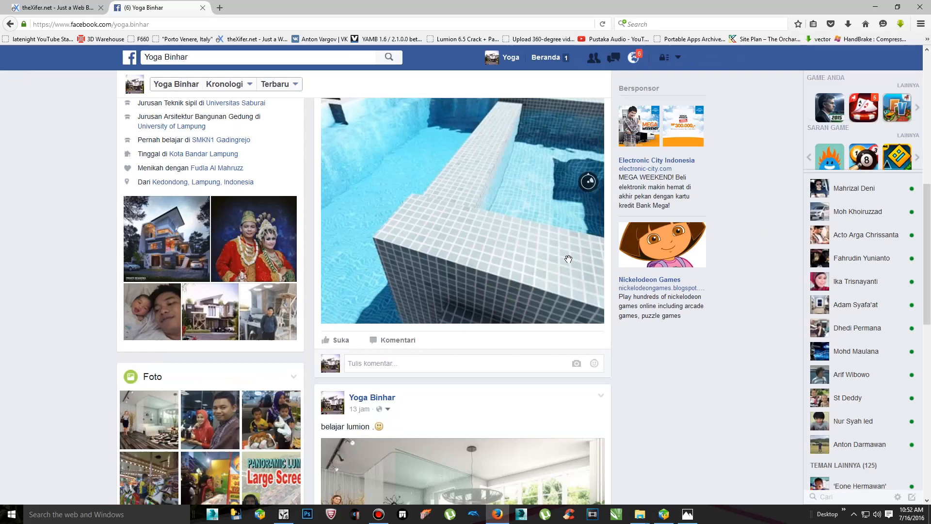
pyautogui.scroll(3, 568, 259)
pyautogui.scroll(-1, 568, 259)
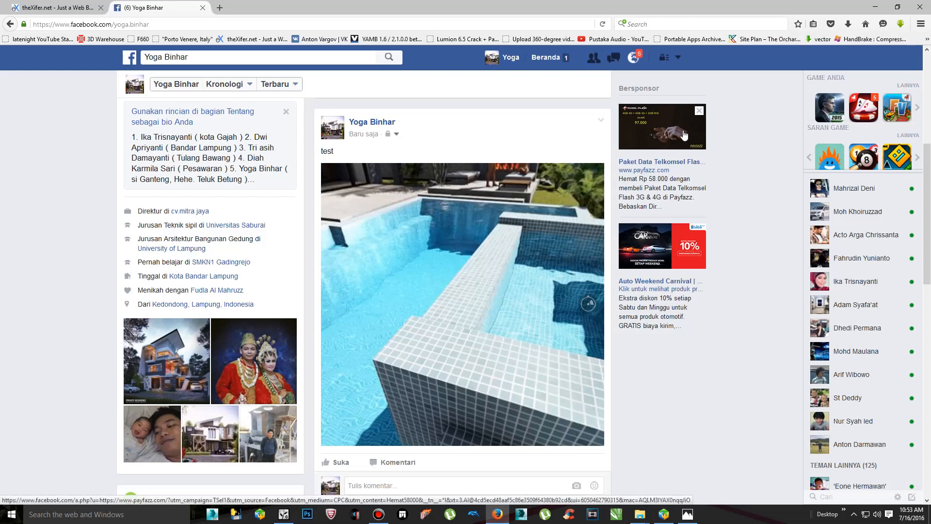
pyautogui.moveTo(401, 514)
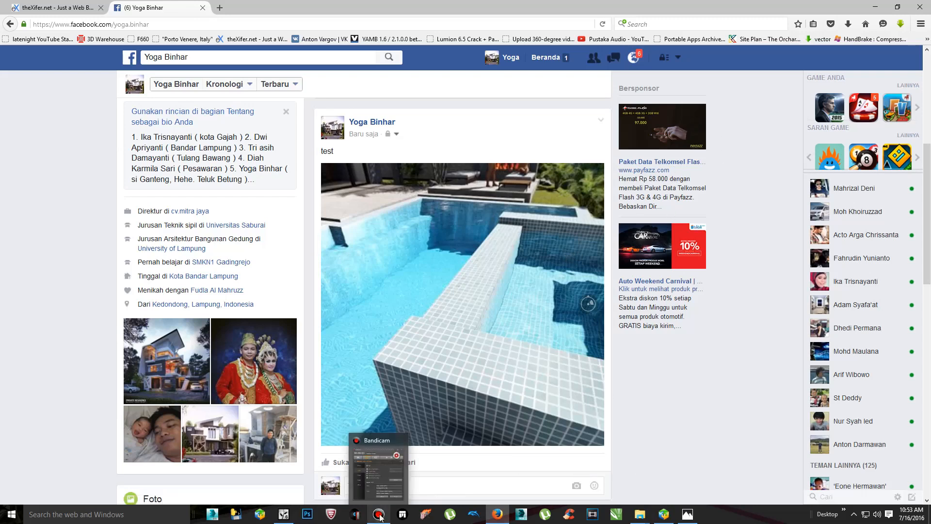